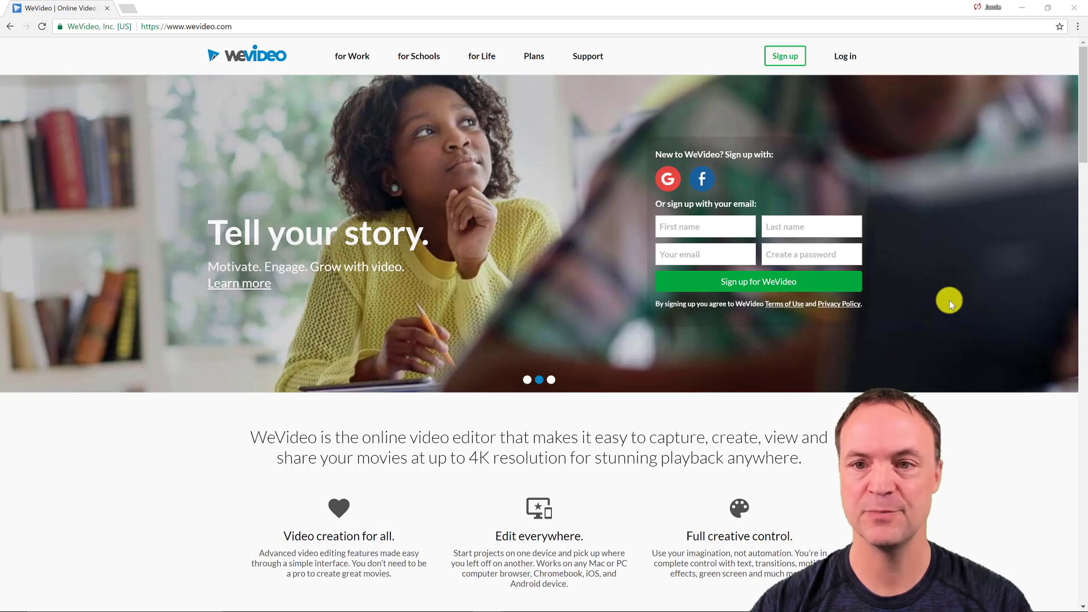
Step: Log in to WeVideo with the personal Gmail account through Google sign-in
click(846, 57)
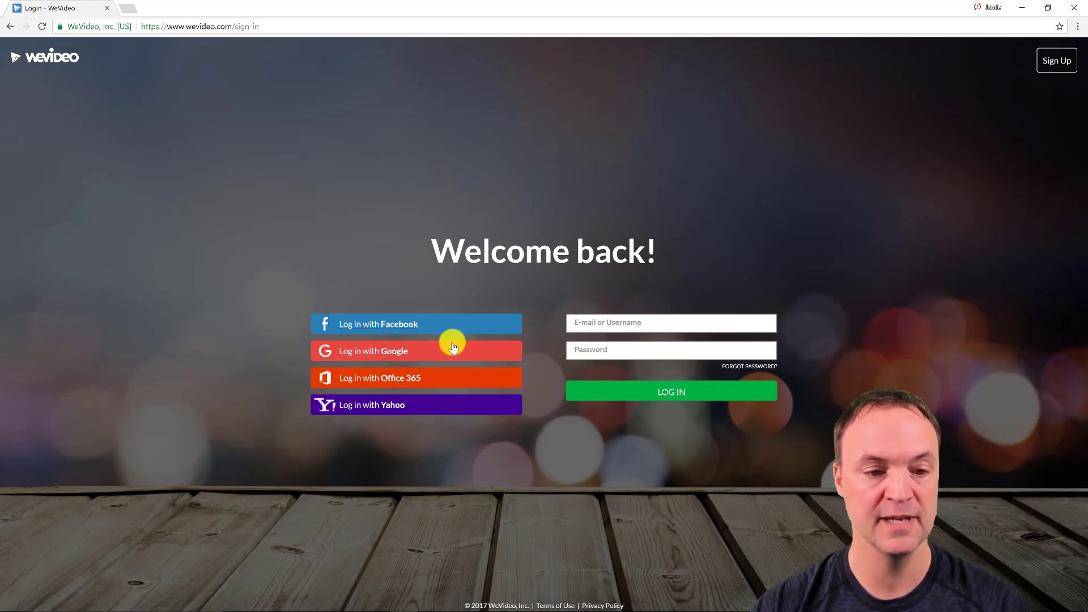
click(436, 351)
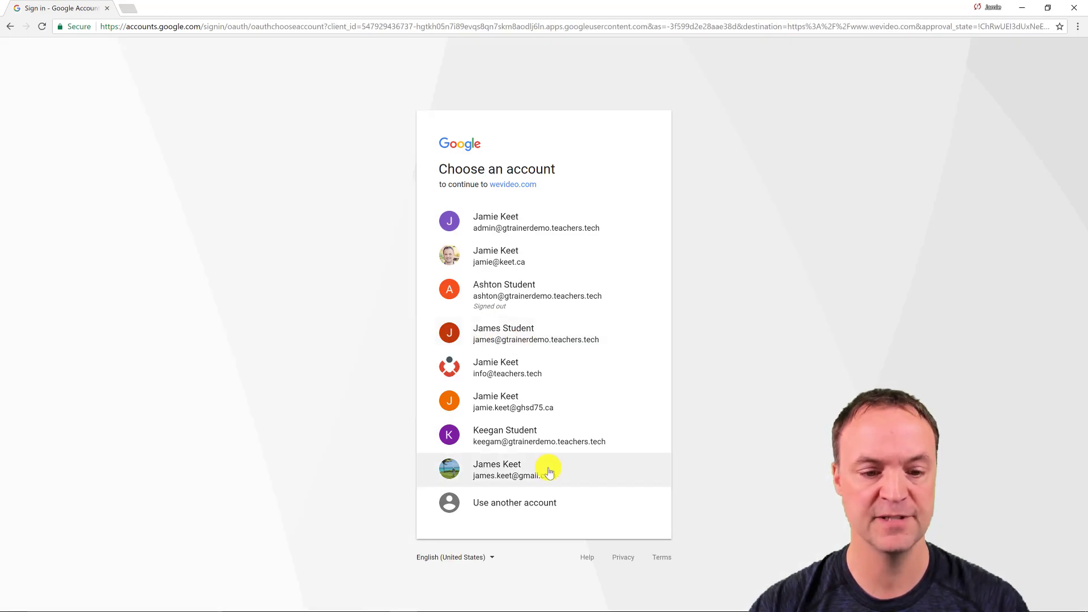
click(549, 470)
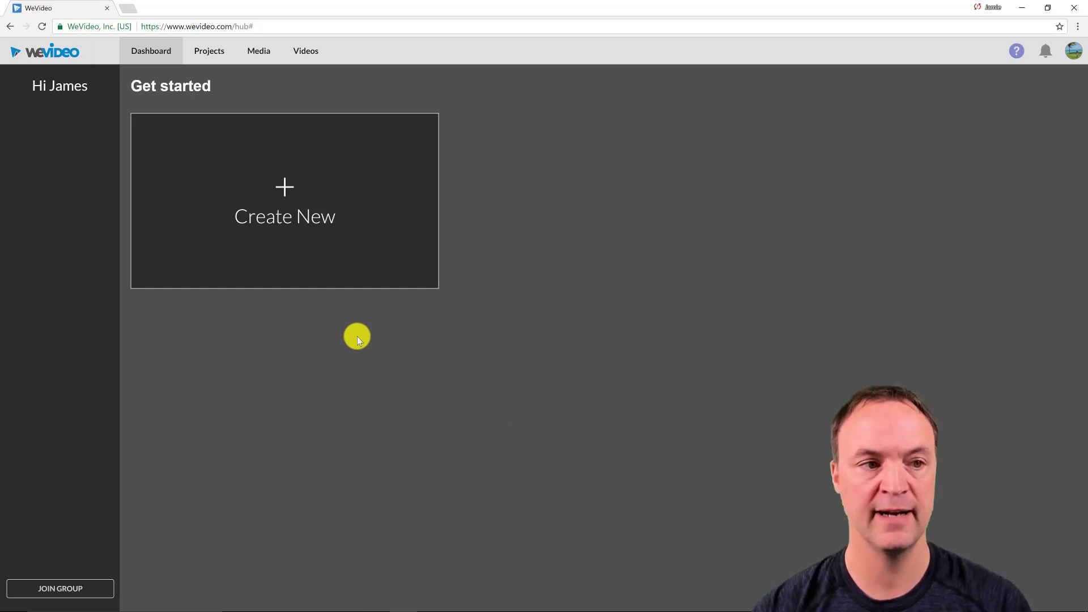
Step: Create a new video edit and import the clip 170804_A_Lombok_021 from the Media folder on the computer
click(286, 190)
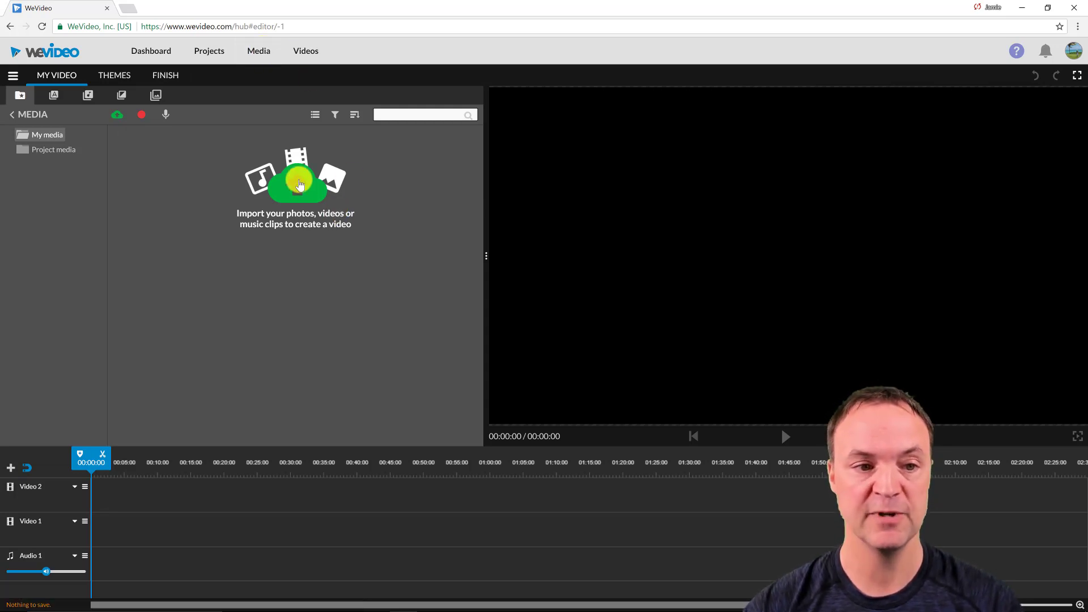
click(296, 179)
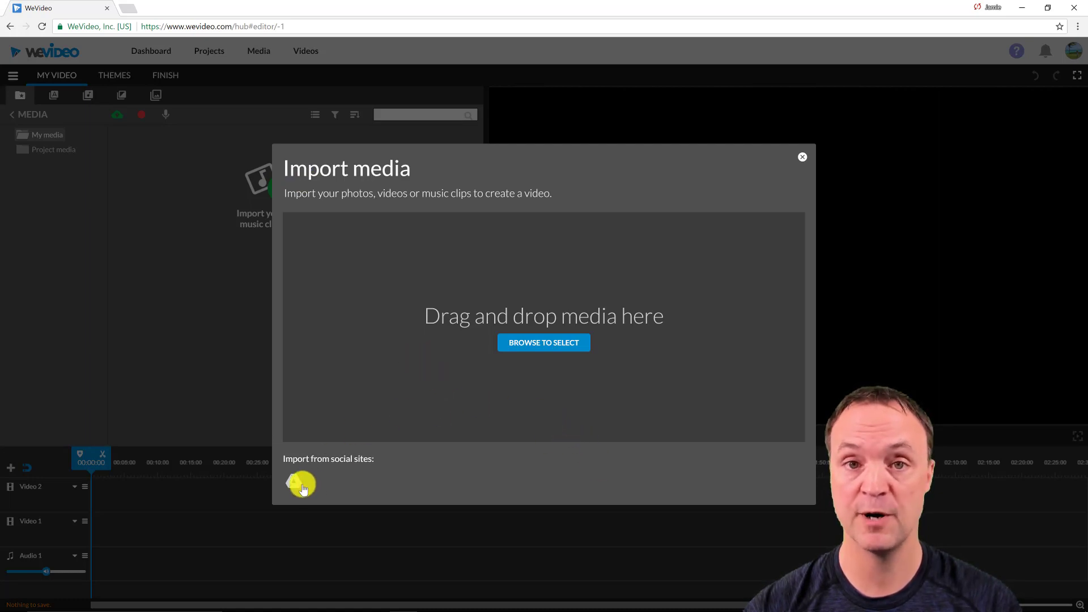
click(544, 343)
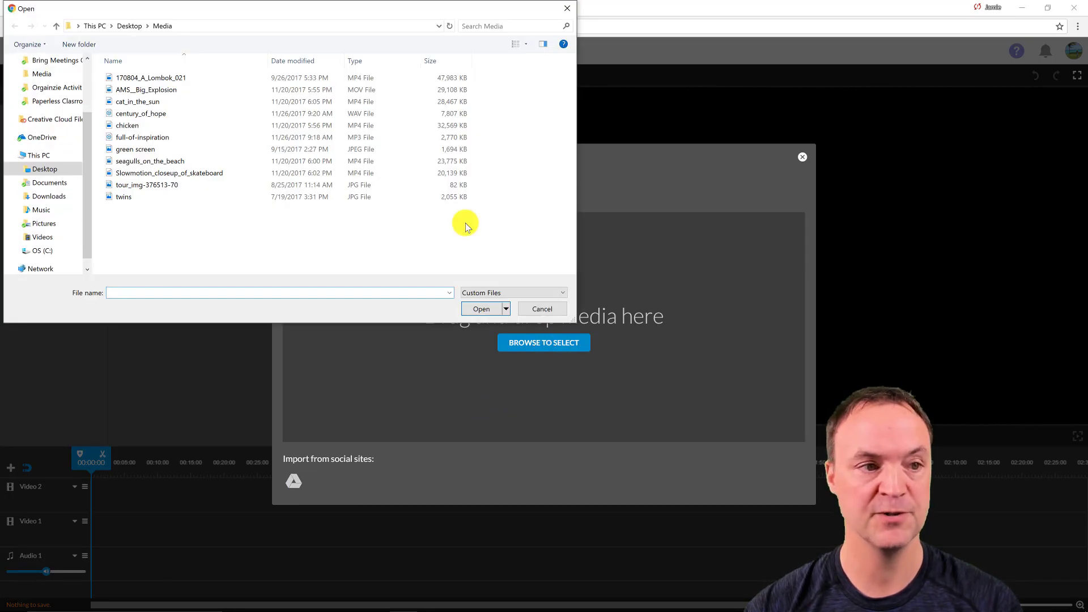
click(171, 79)
click(482, 309)
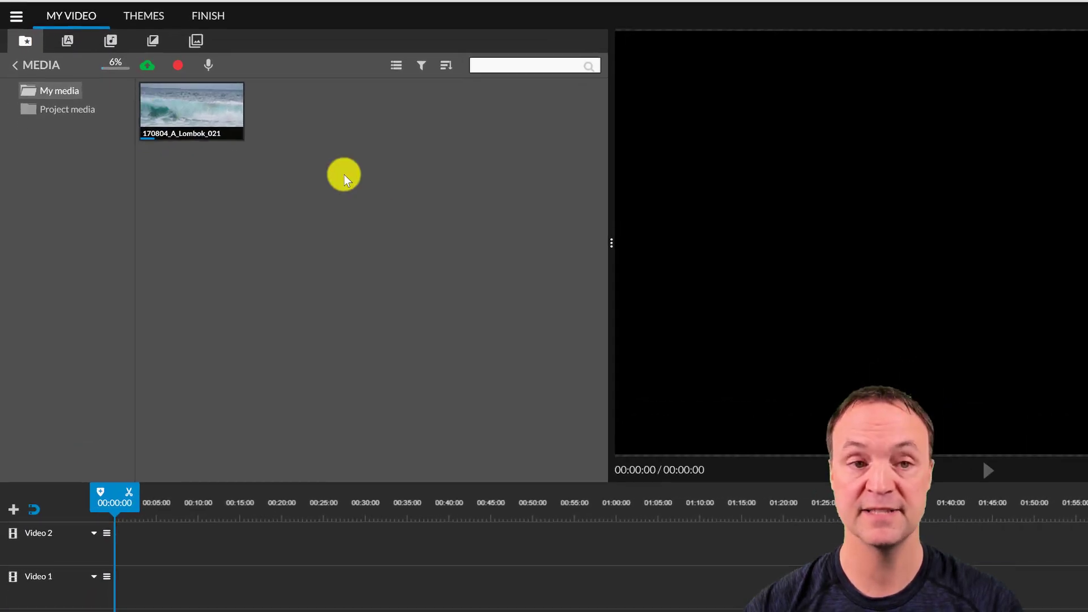
Step: Import all the remaining files in the Media folder, from AMS__Big_Explosion through twins, in one batch
click(148, 64)
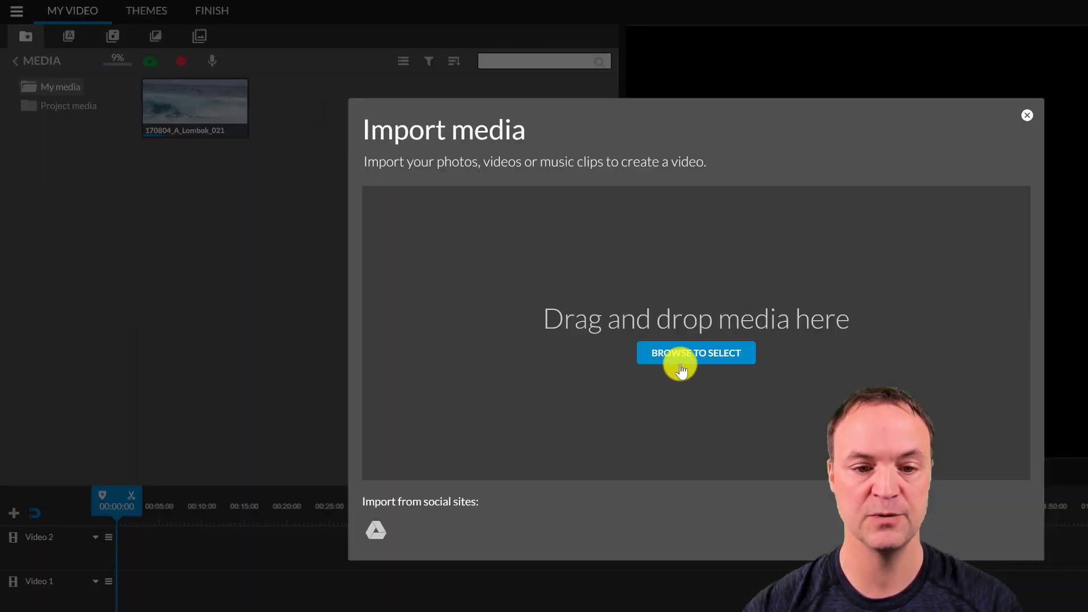
click(680, 369)
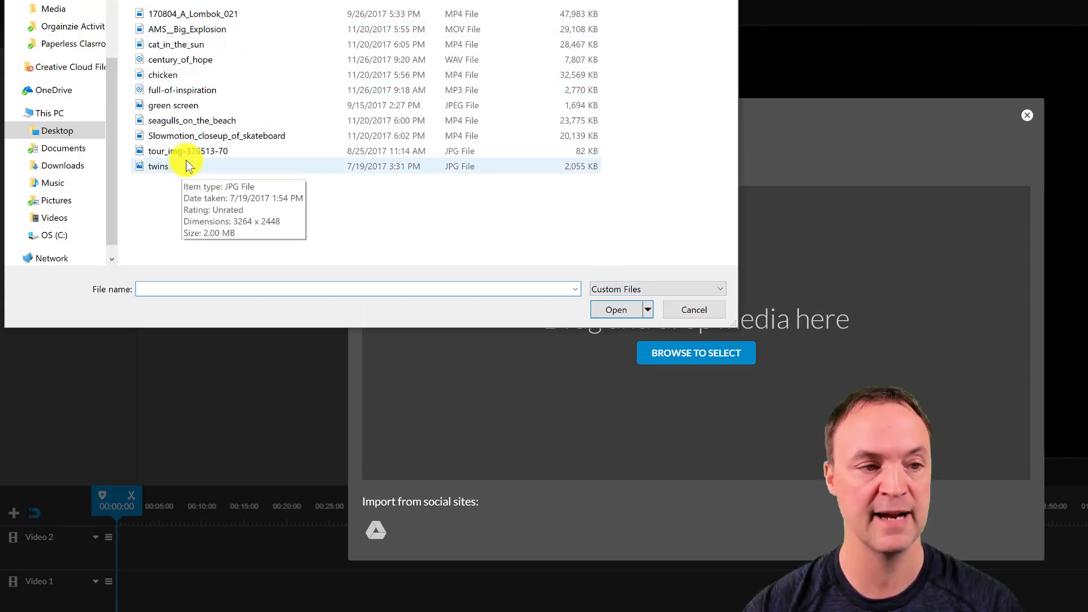
click(195, 31)
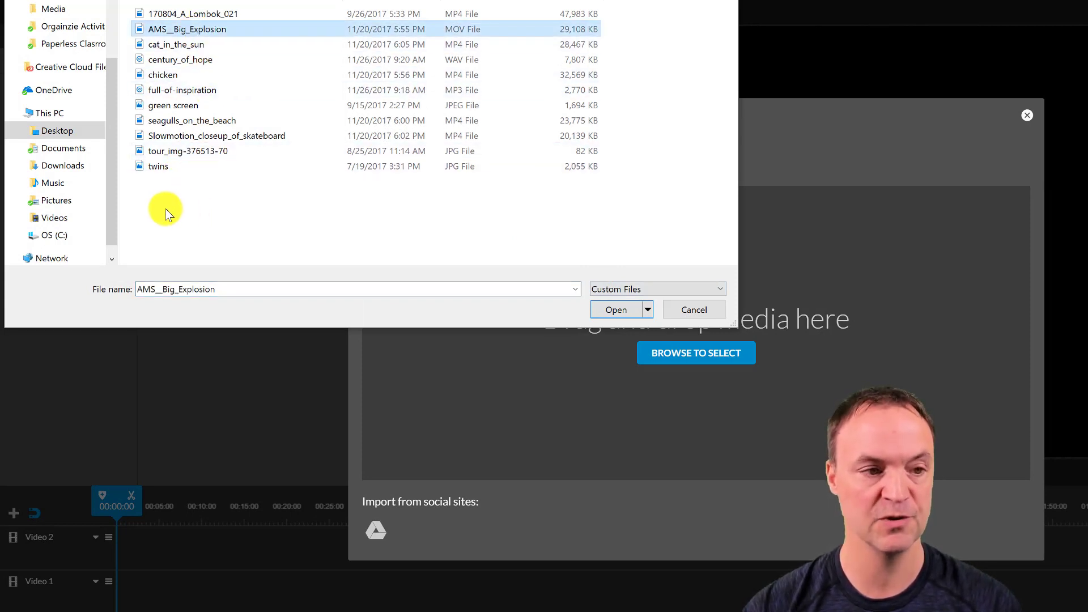
shift+click(165, 168)
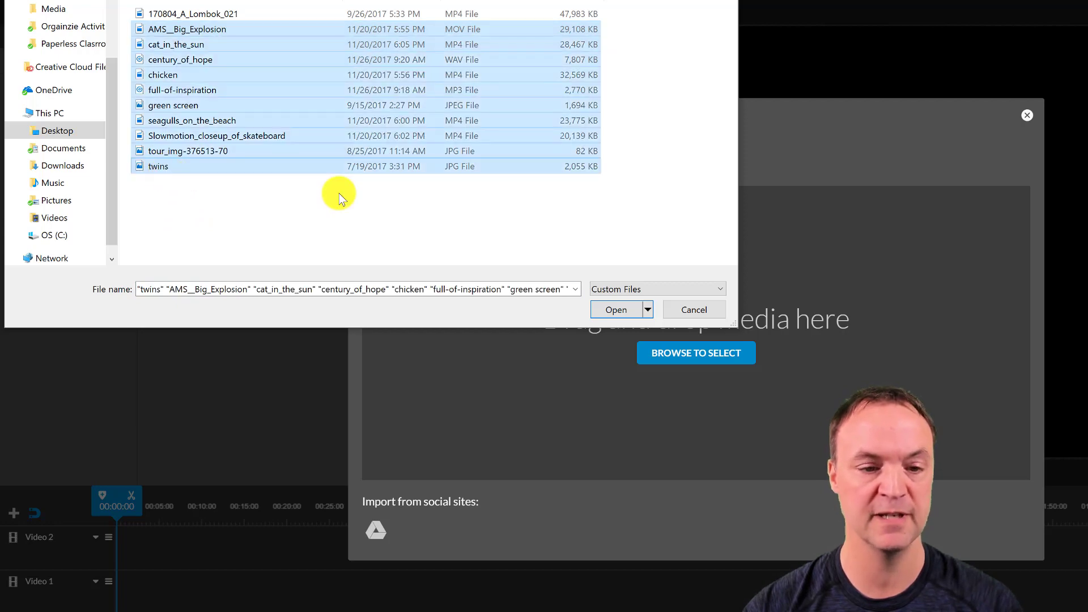
click(618, 311)
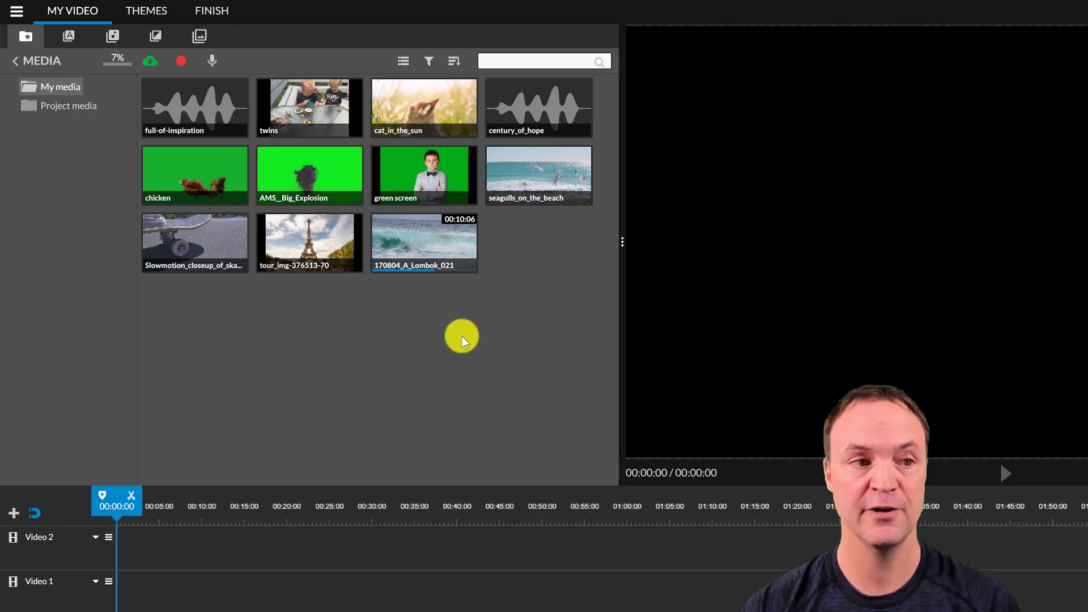
Step: Connect a Google Drive account and import INTRO (1).mp4 from its Teachers Tech folder
click(150, 64)
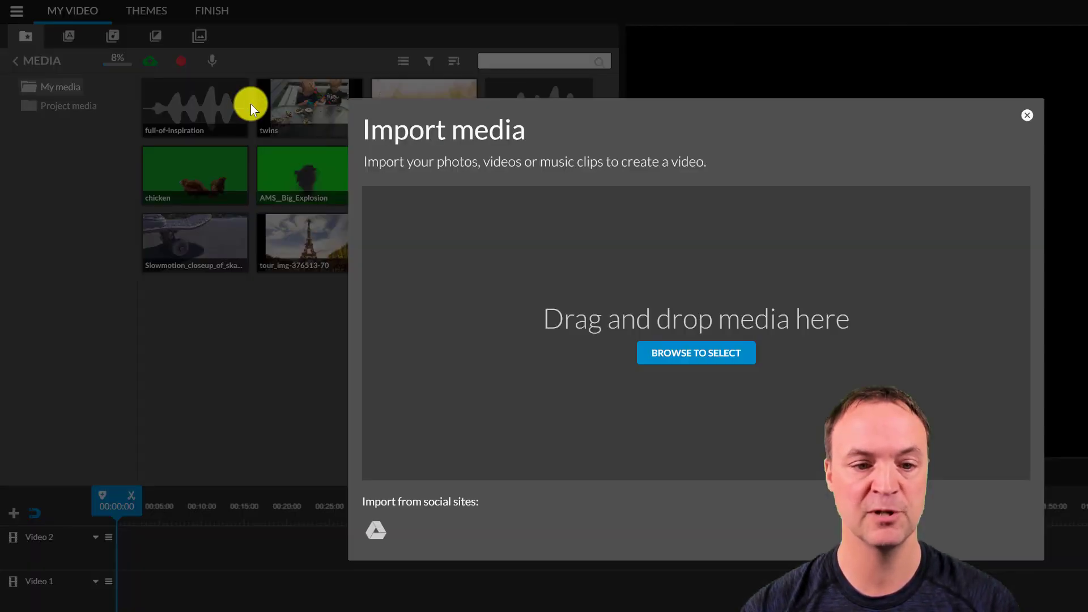
click(393, 525)
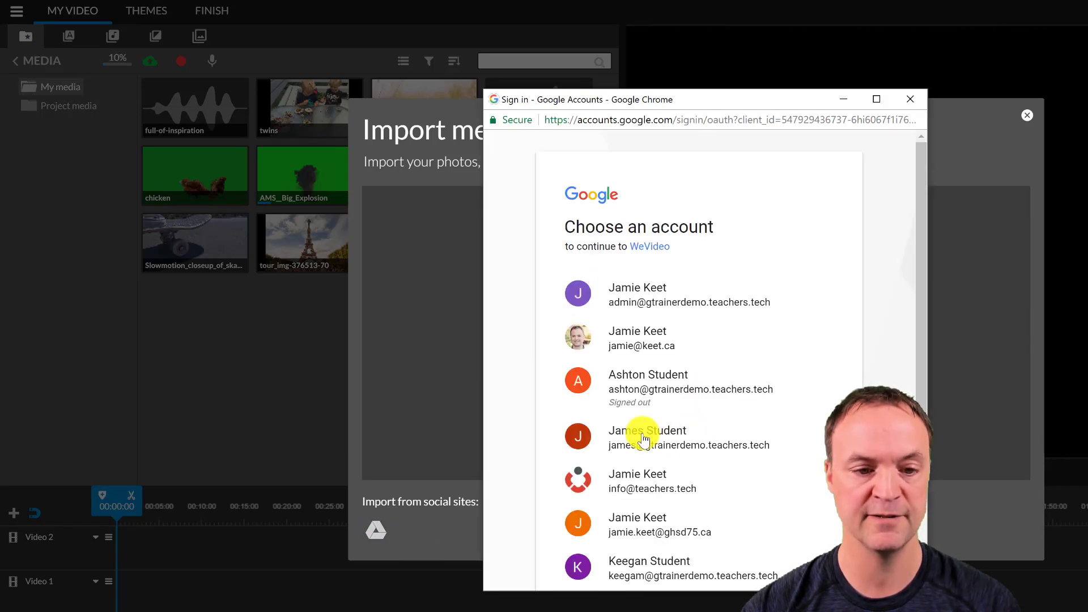
click(625, 331)
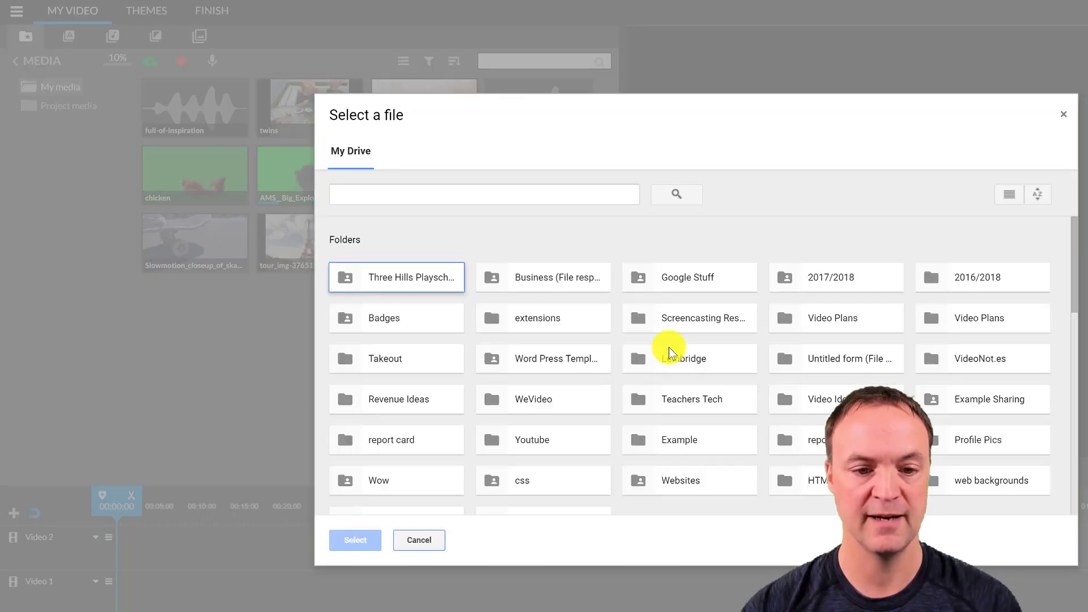
double_click(696, 400)
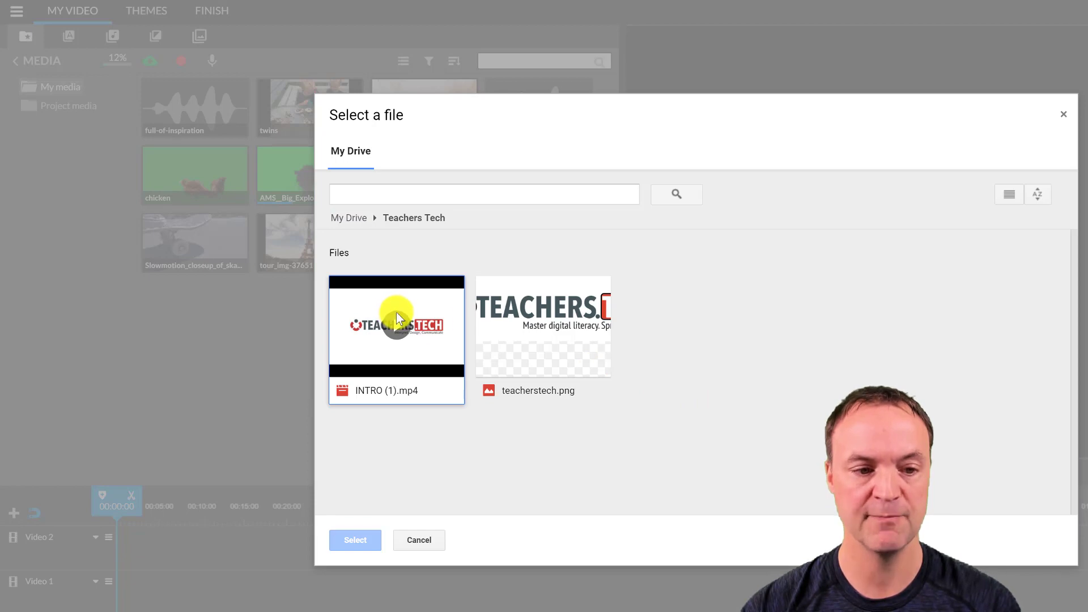
click(397, 313)
click(356, 541)
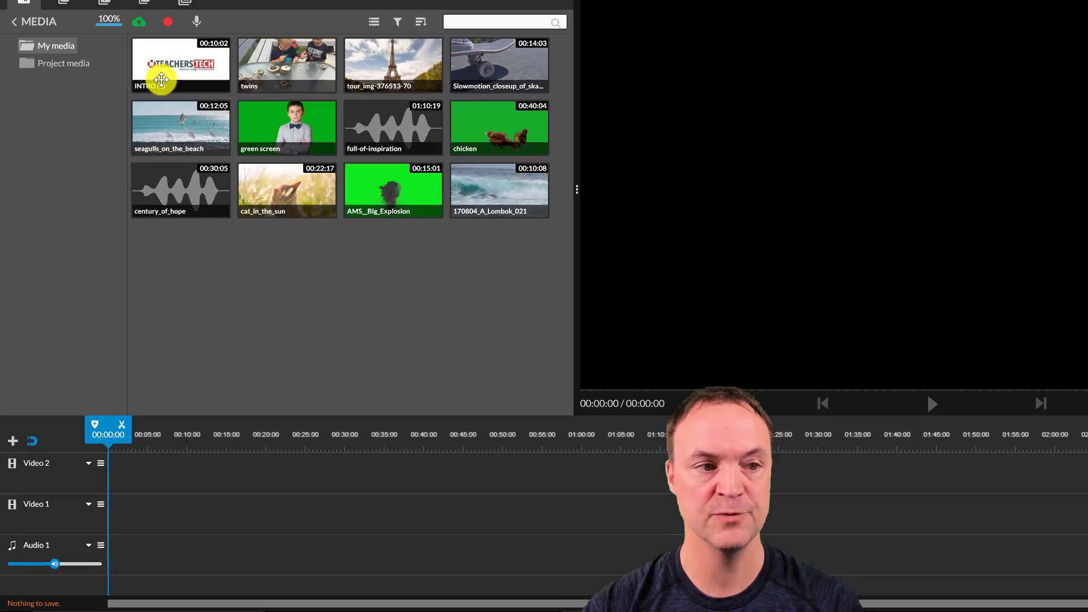
Step: Place the INTRO (1) clip at the start of the Video 1 track and add a video track titled Video 3
drag(161, 79, 122, 522)
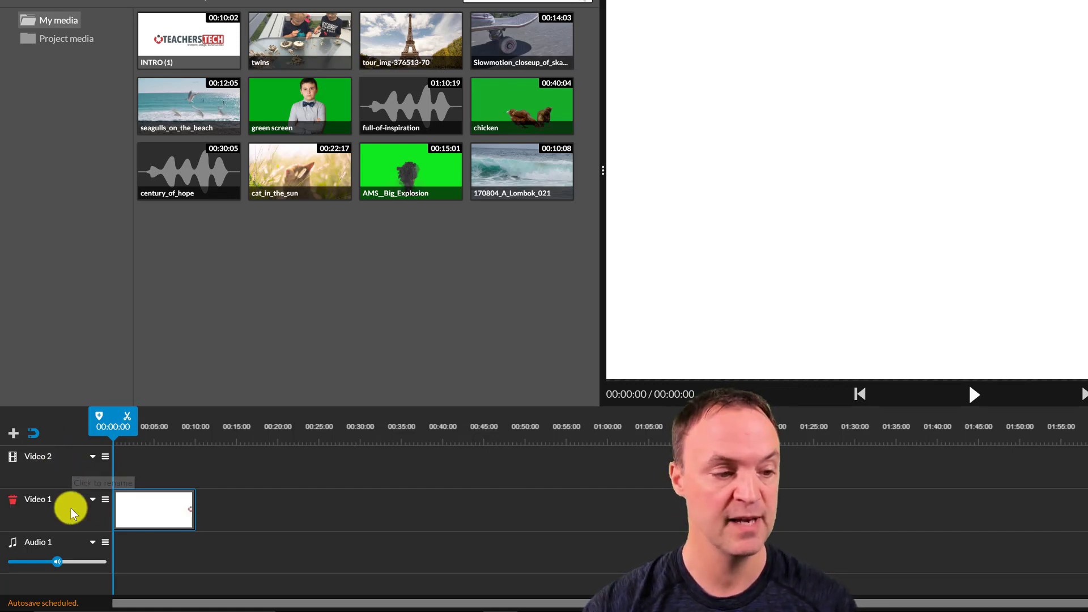
click(13, 435)
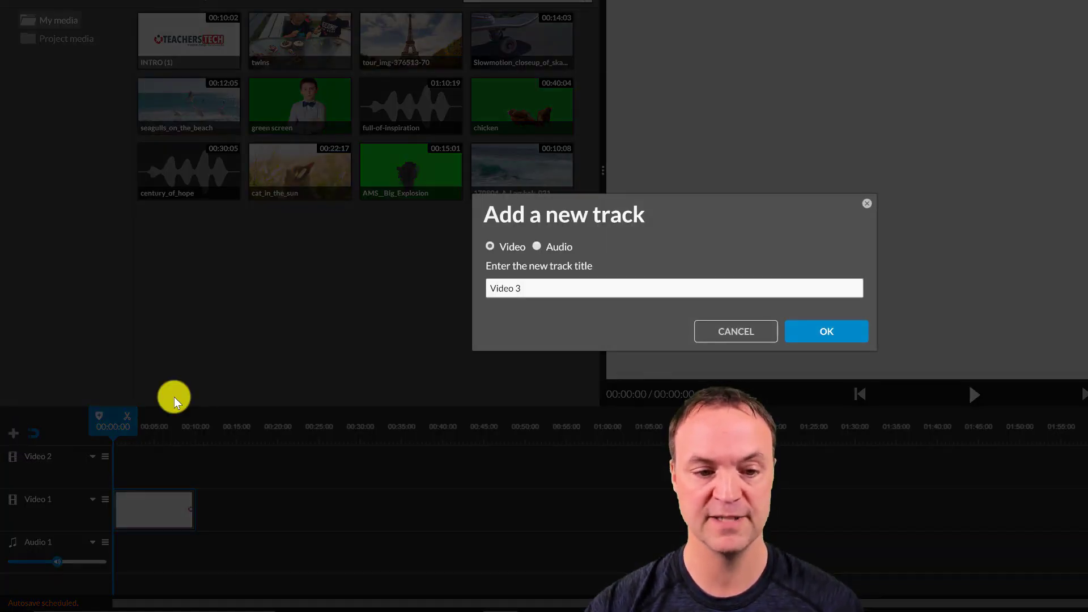
click(827, 333)
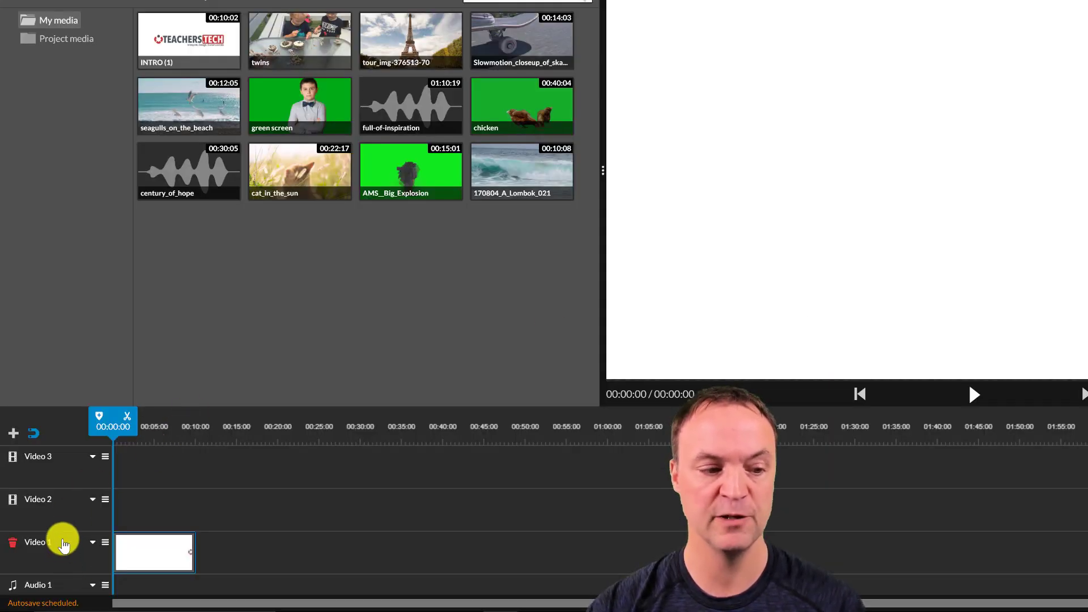
key(ctrl+z)
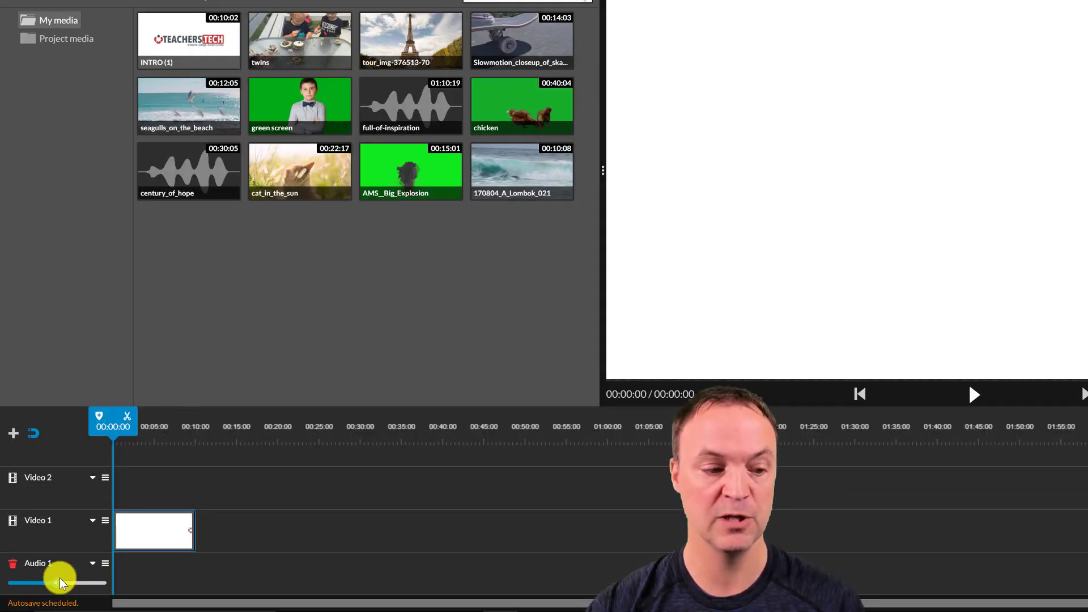
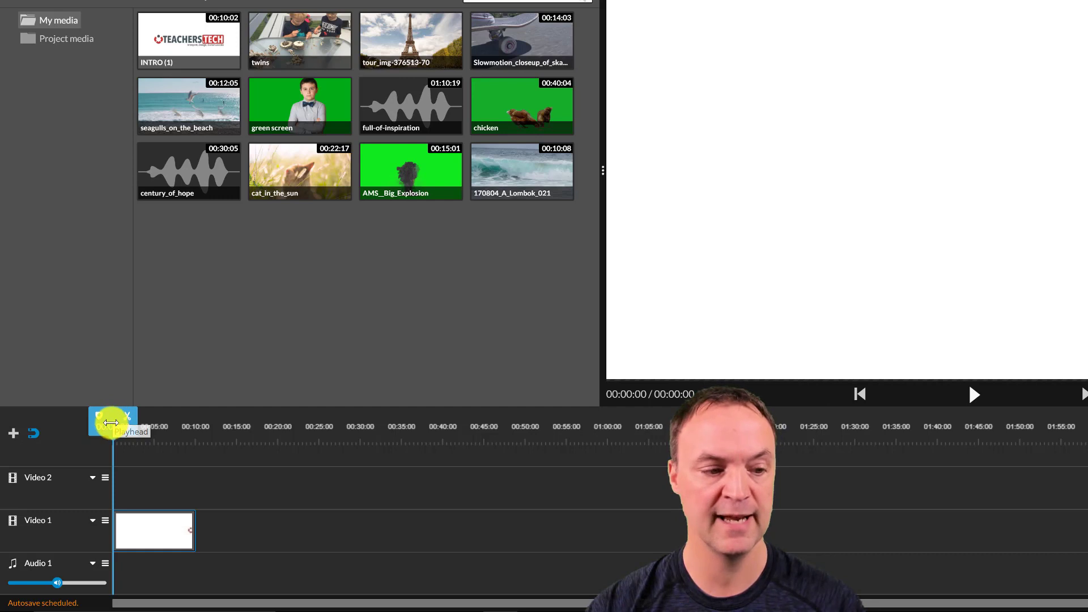
mouse_move(111, 423)
mouse_down()
mouse_move(194, 429)
mouse_move(102, 427)
mouse_up()
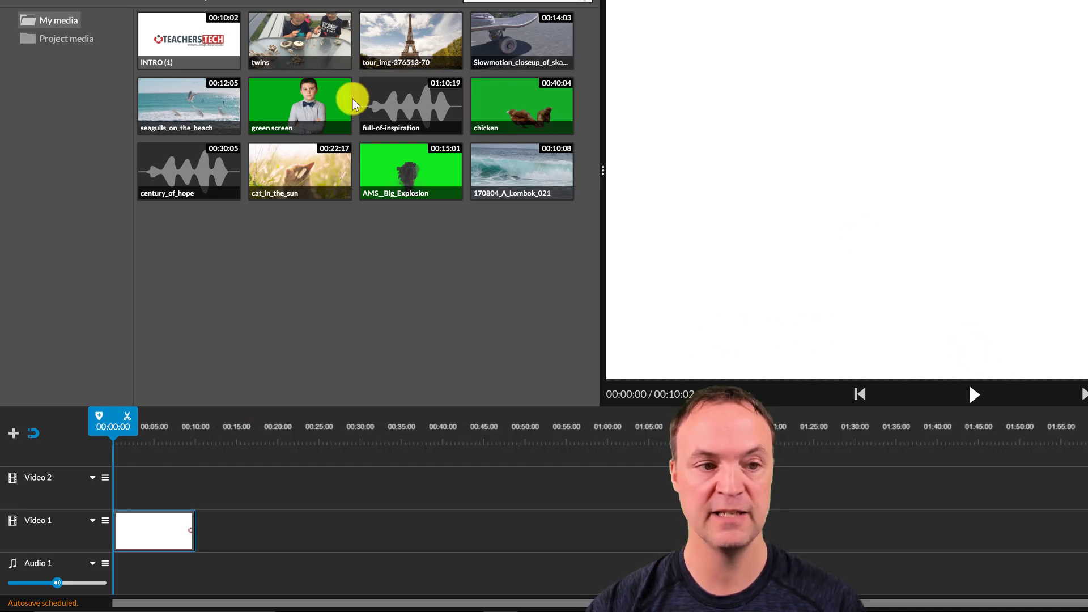
Step: Preview the twins photo and play part of the Slowmotion_closeup_of_skateboard clip from the media library
click(297, 35)
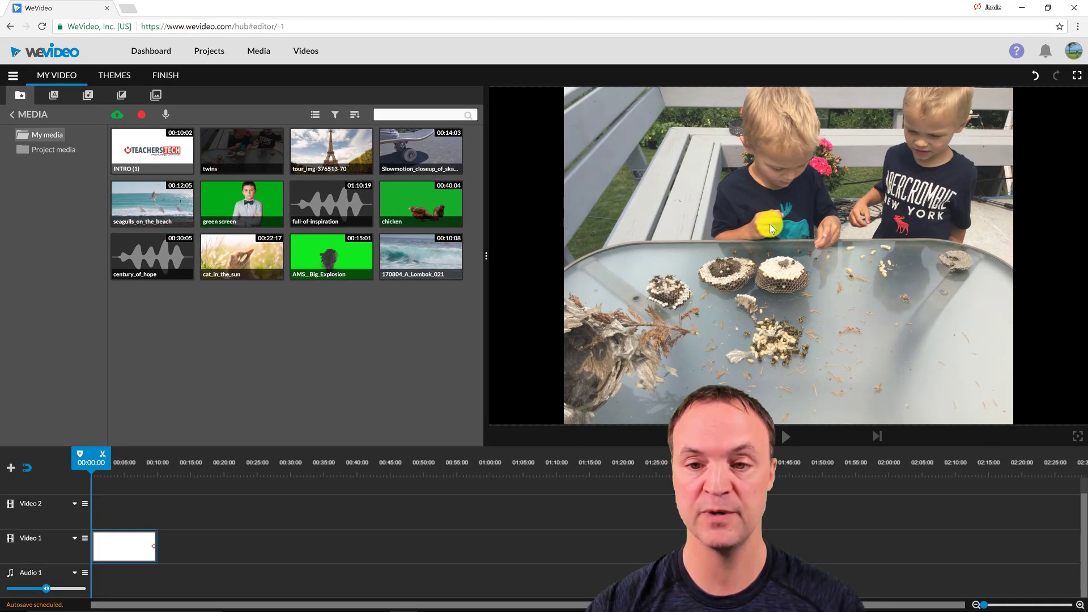
click(419, 152)
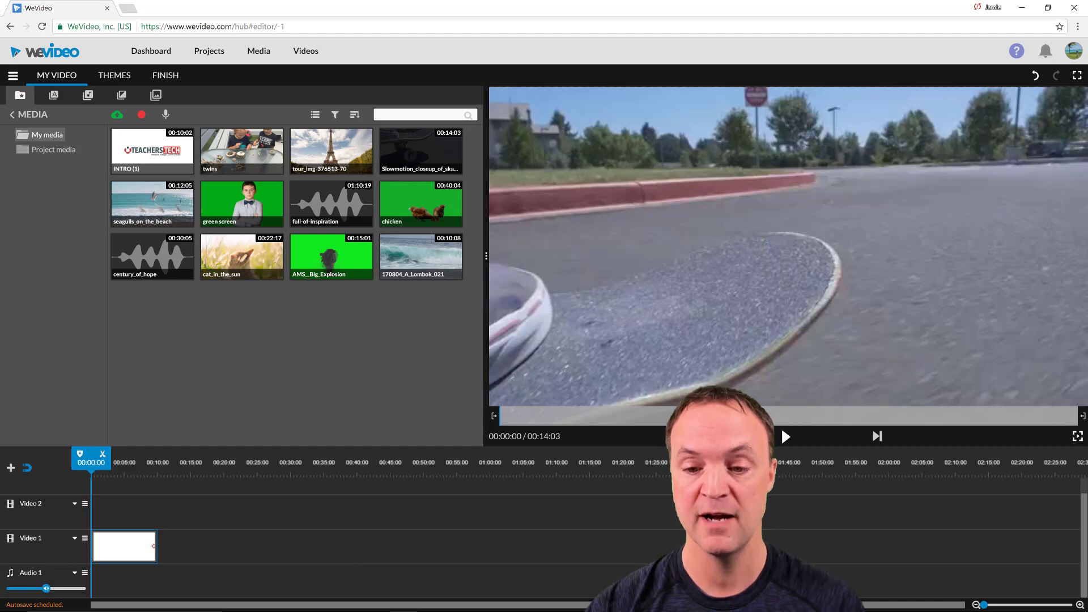
click(786, 436)
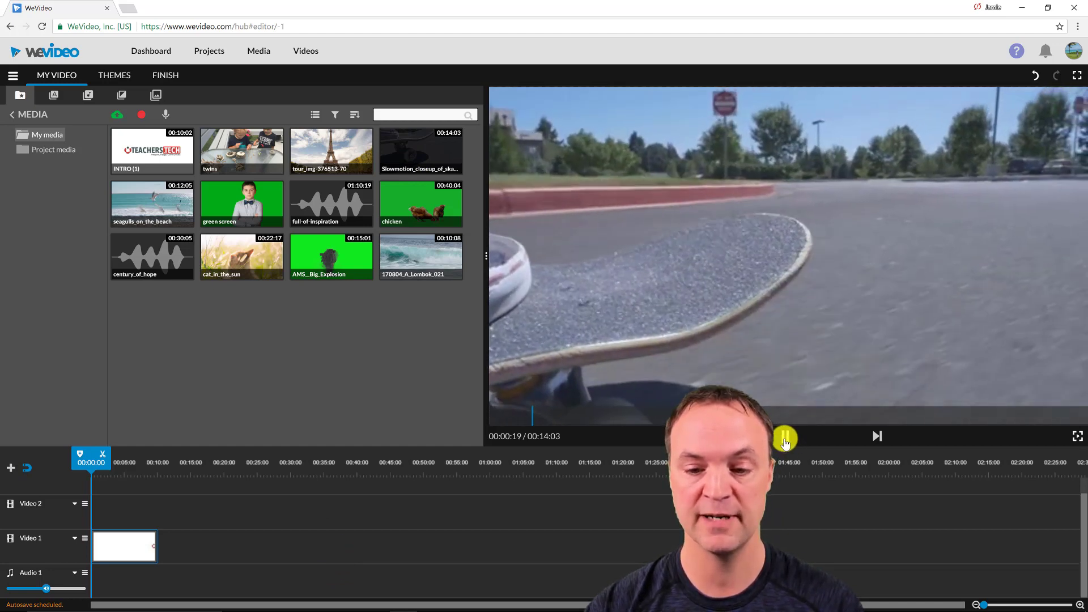
key(space)
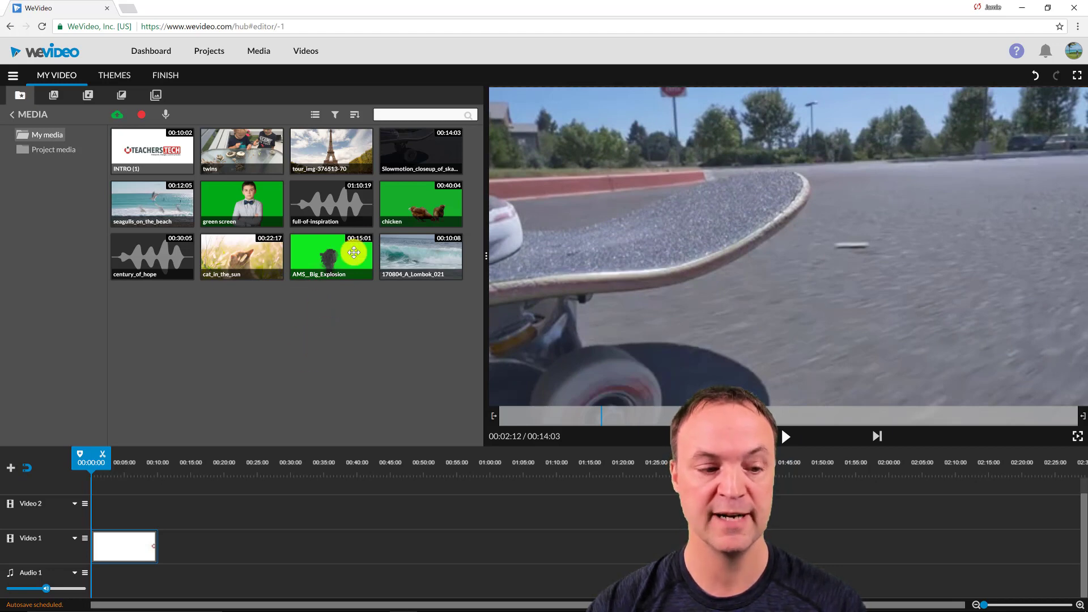
click(344, 357)
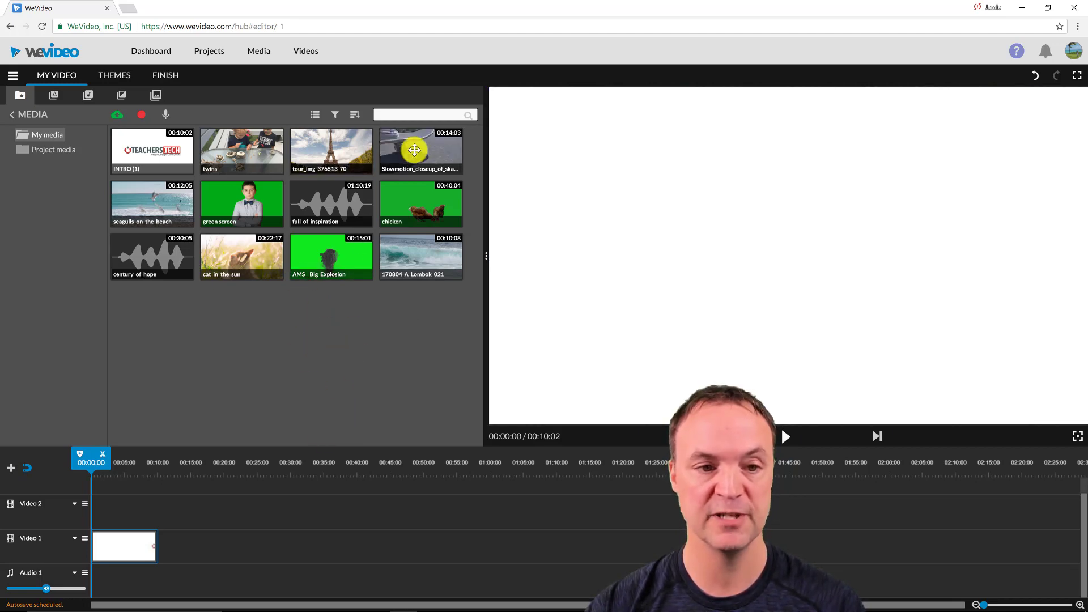
Step: Place the skateboard clip directly after the intro on Video 1 and the full-of-inspiration music at the start of Audio 1
drag(415, 150, 175, 544)
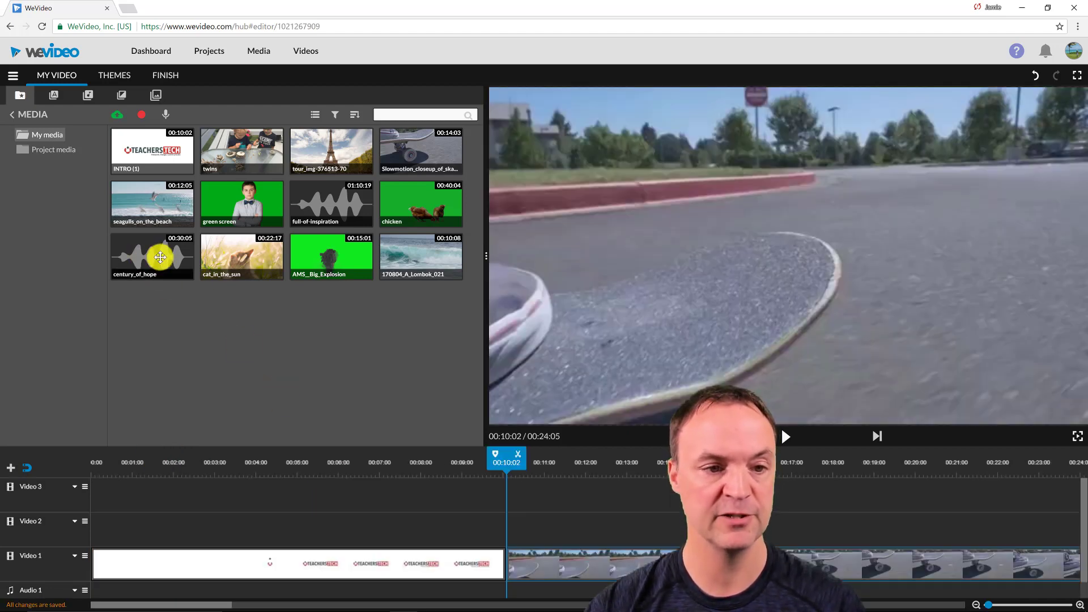
click(331, 201)
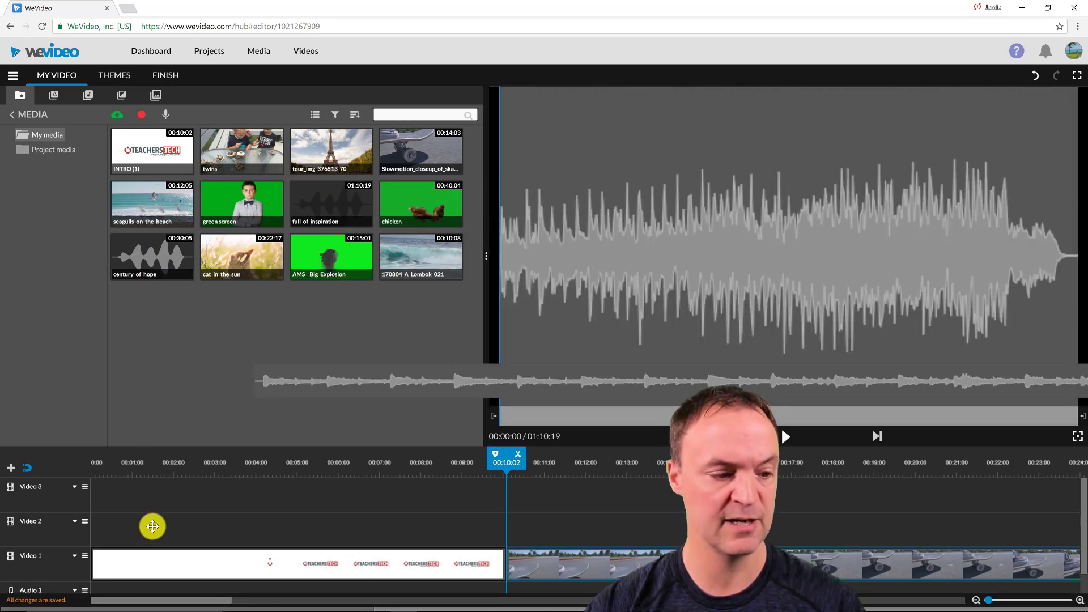
drag(152, 526, 107, 576)
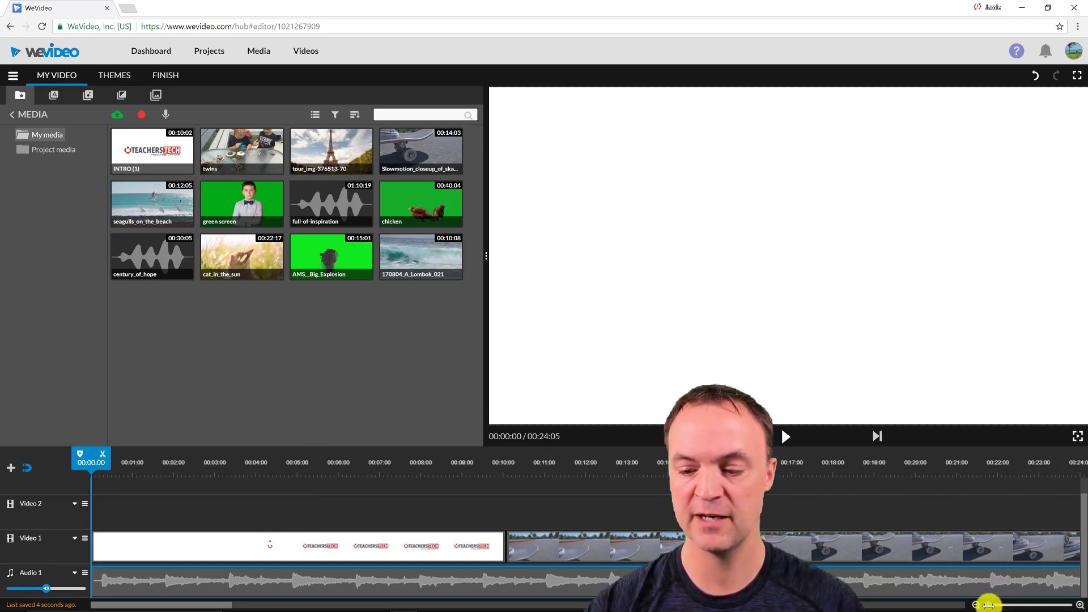
mouse_move(989, 605)
mouse_down()
mouse_move(1005, 606)
mouse_move(984, 604)
mouse_up()
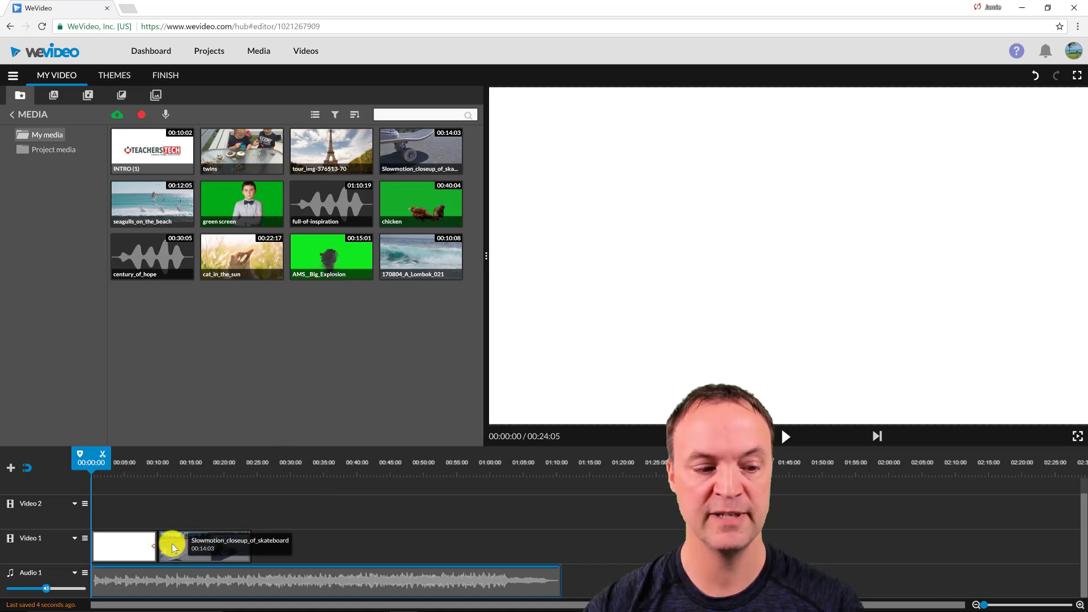
Step: Switch the project from Timeline mode to Storyboard mode, accepting the change of layout
click(14, 76)
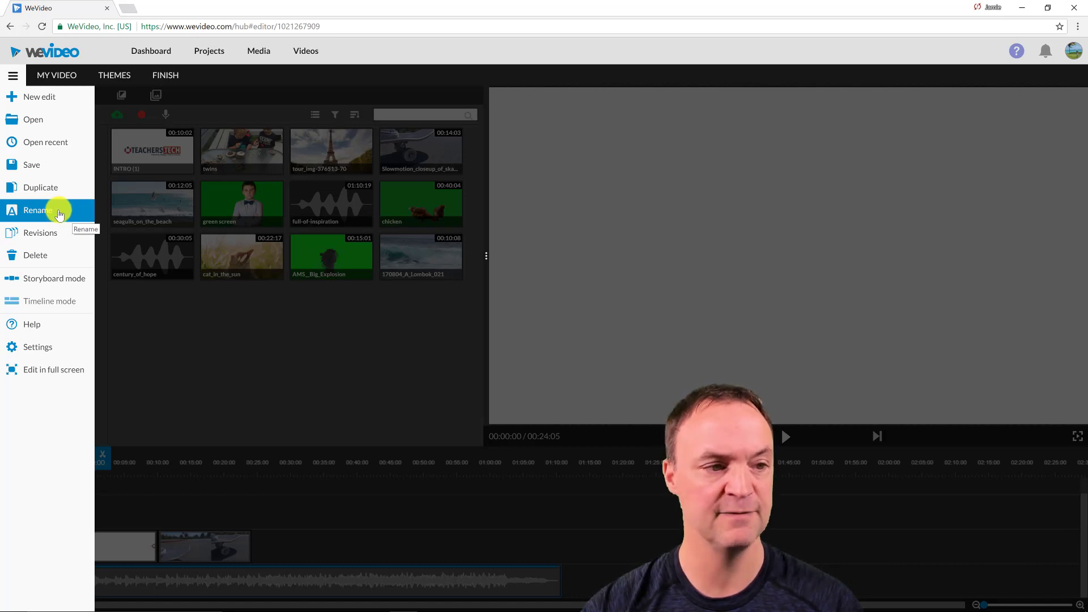
click(59, 284)
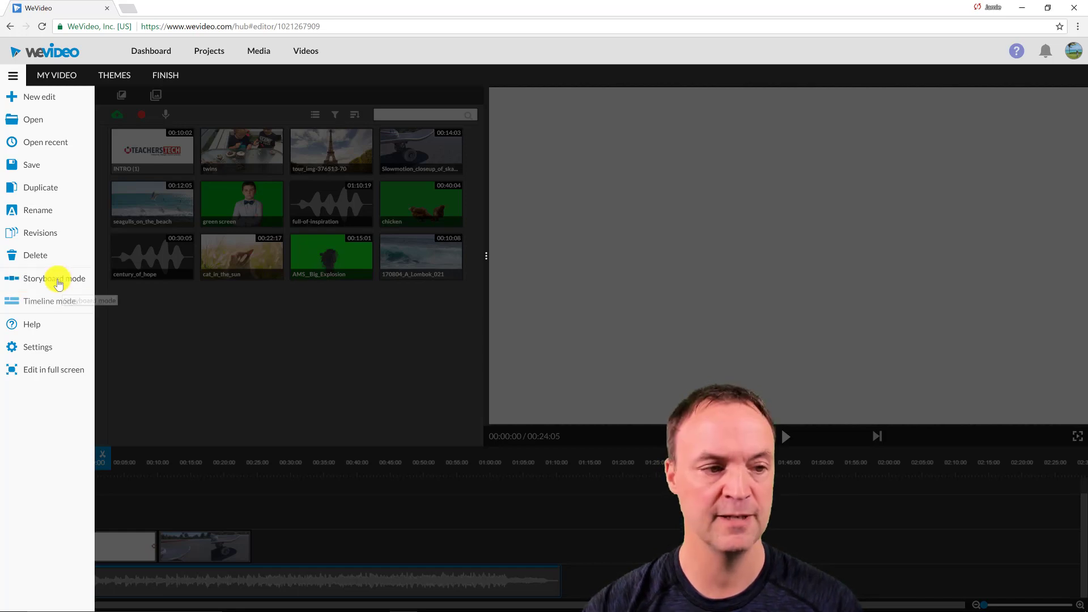
click(58, 284)
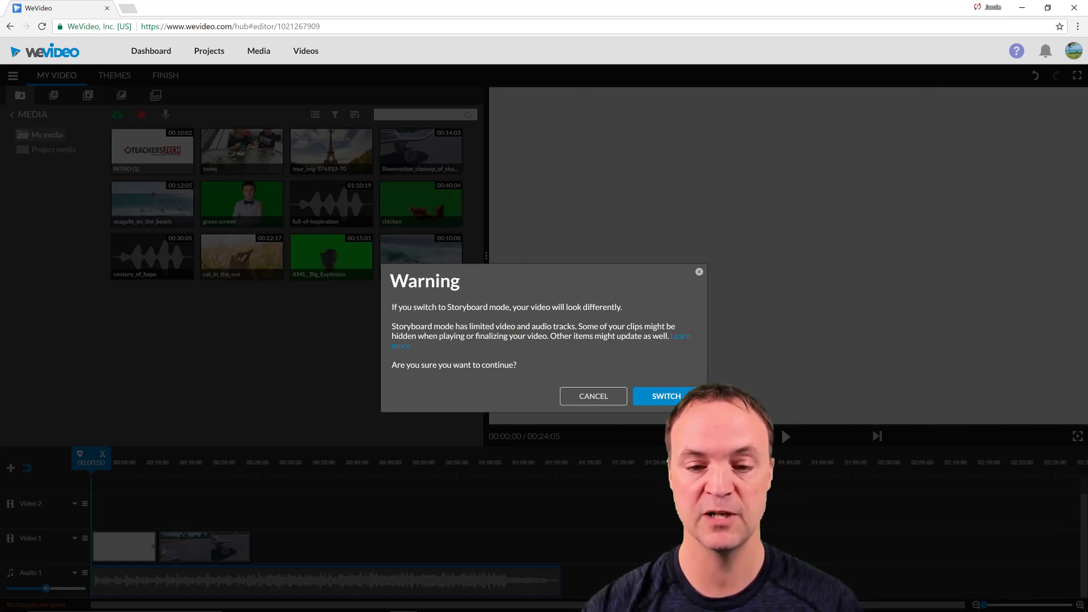
click(668, 396)
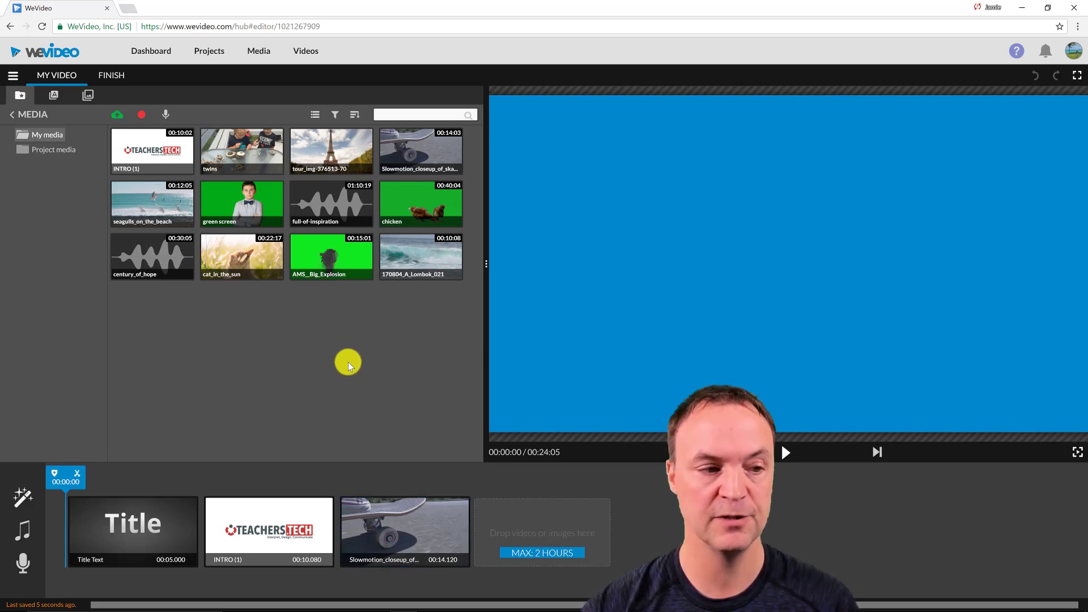
Step: Return the project to Timeline mode and delete the Title Text clip at the start of Video 1
click(13, 77)
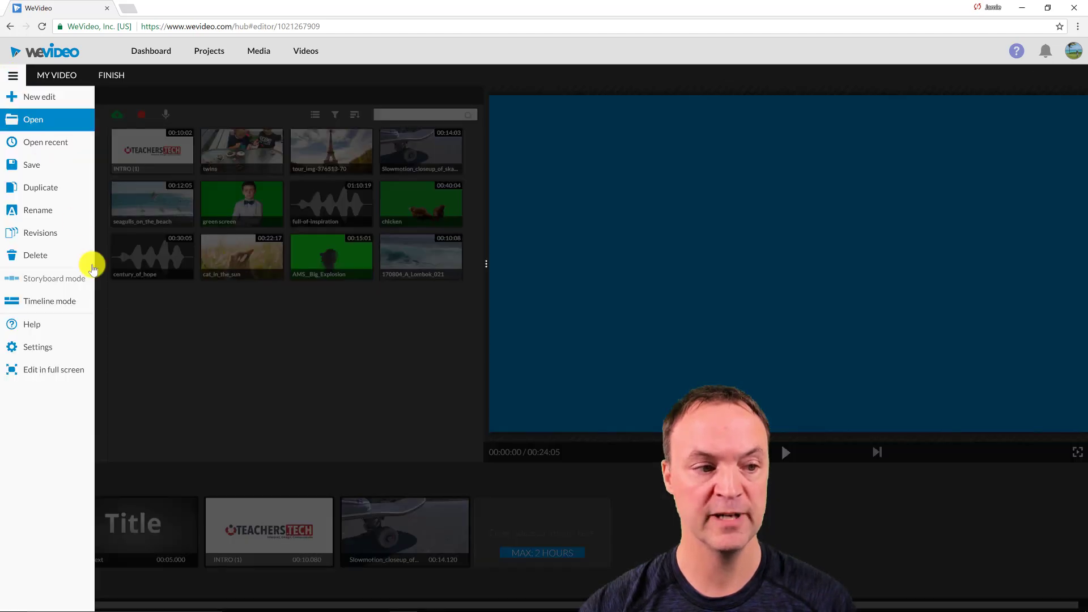
click(67, 303)
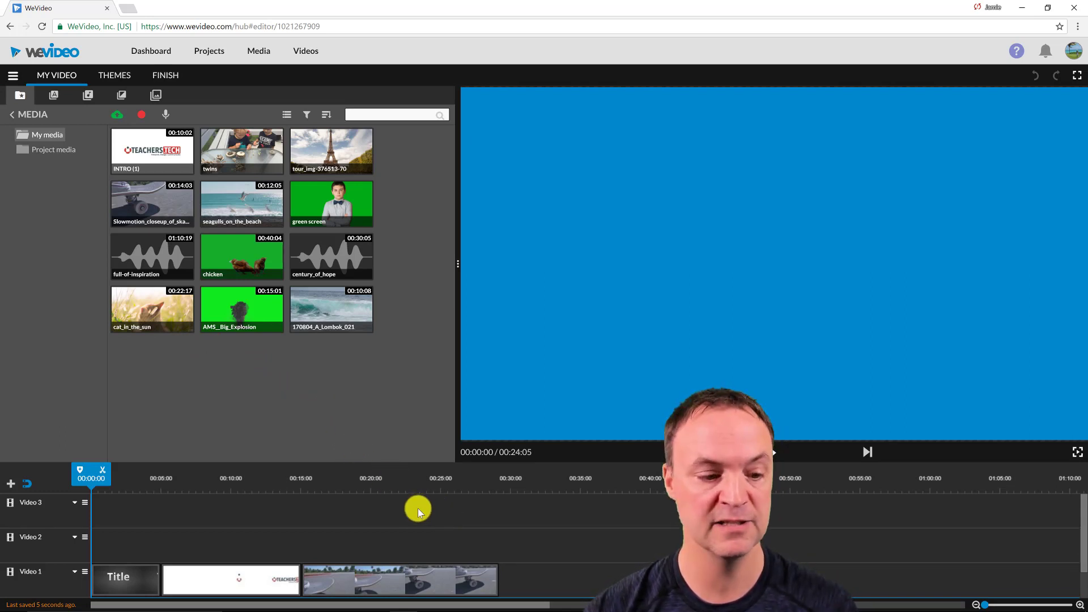
scroll(417, 508, down, 1)
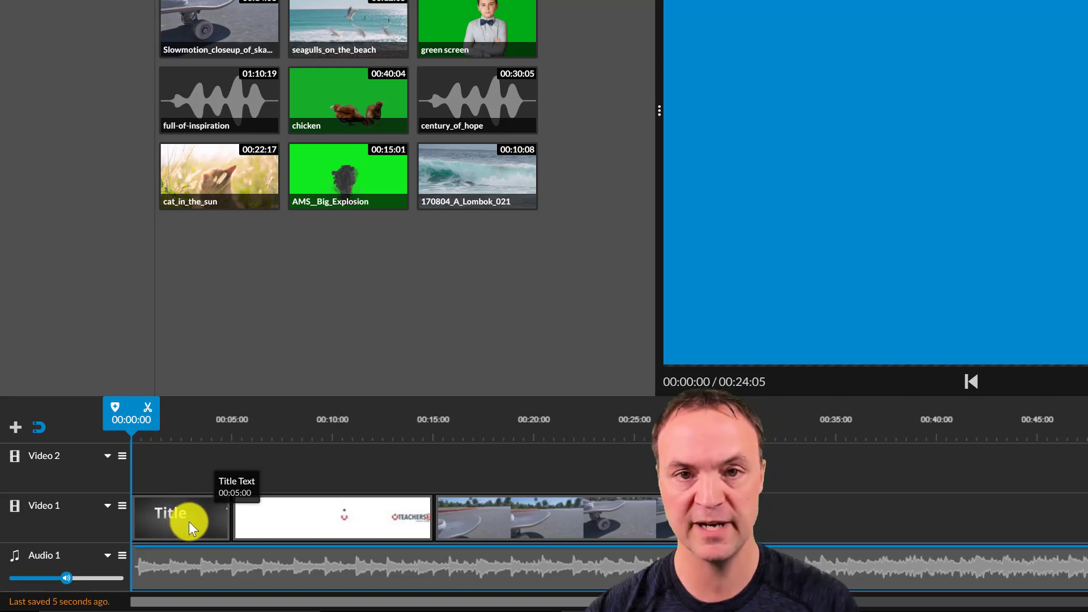
click(189, 523)
click(189, 523)
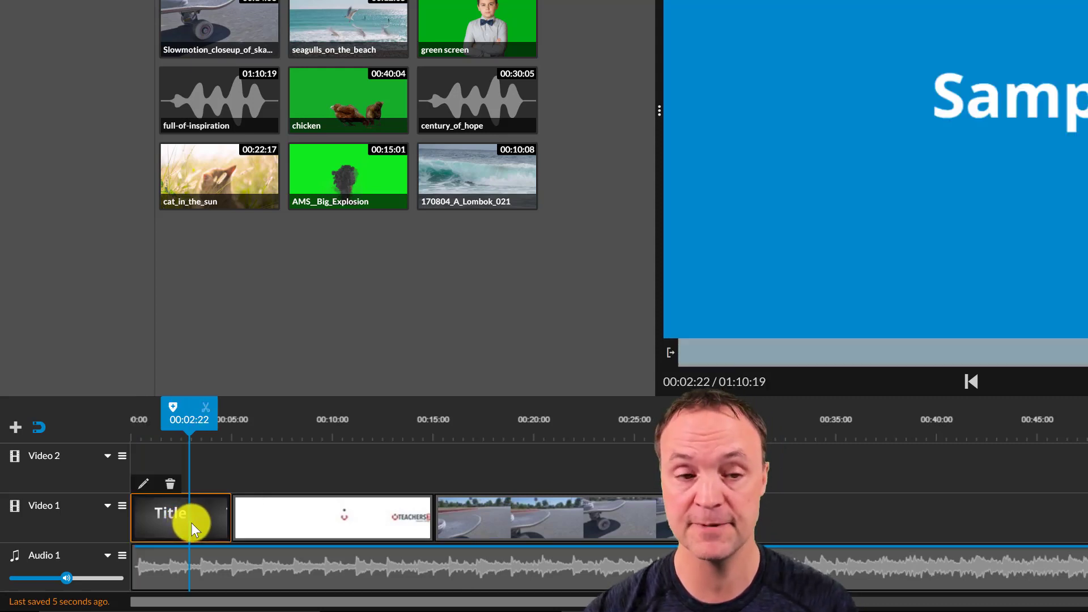
click(171, 488)
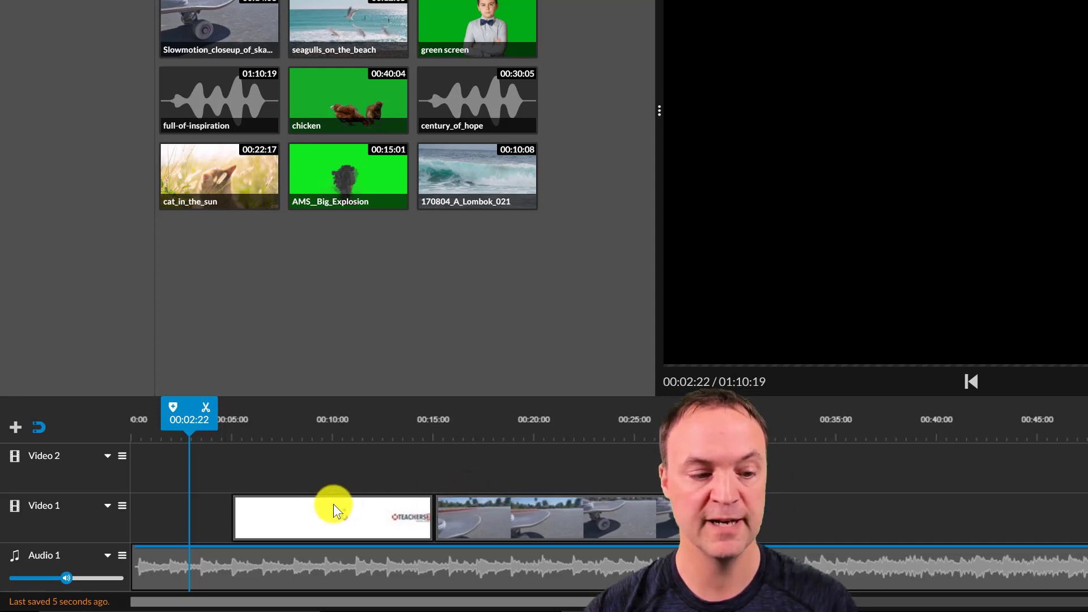
Step: Shift the INTRO (1) and skateboard clips back so that they run consecutively from 00:00:00 on Video 1
drag(279, 513, 304, 522)
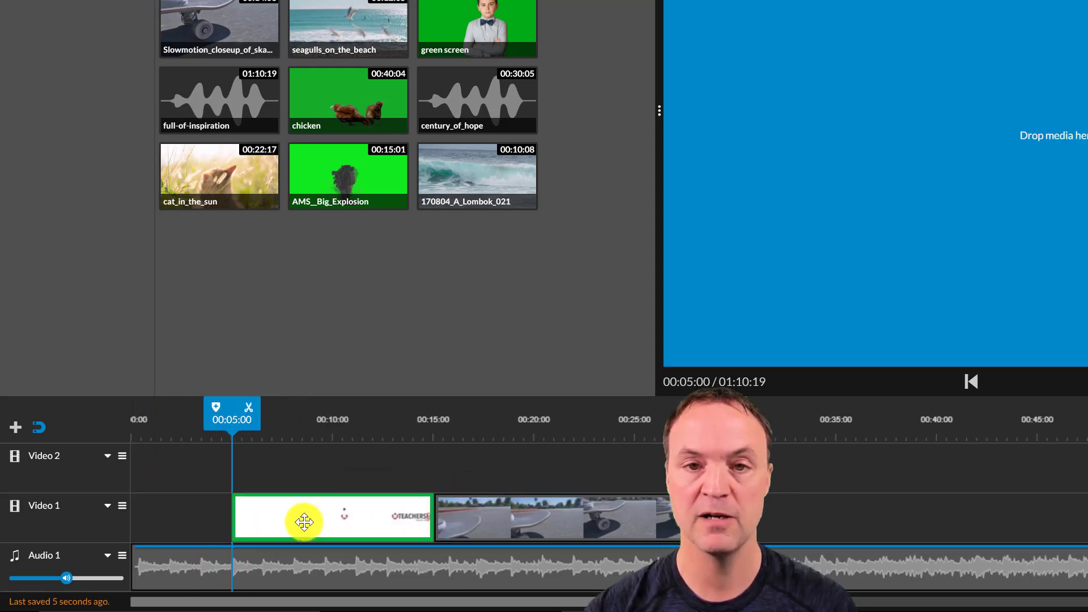
drag(168, 468, 709, 522)
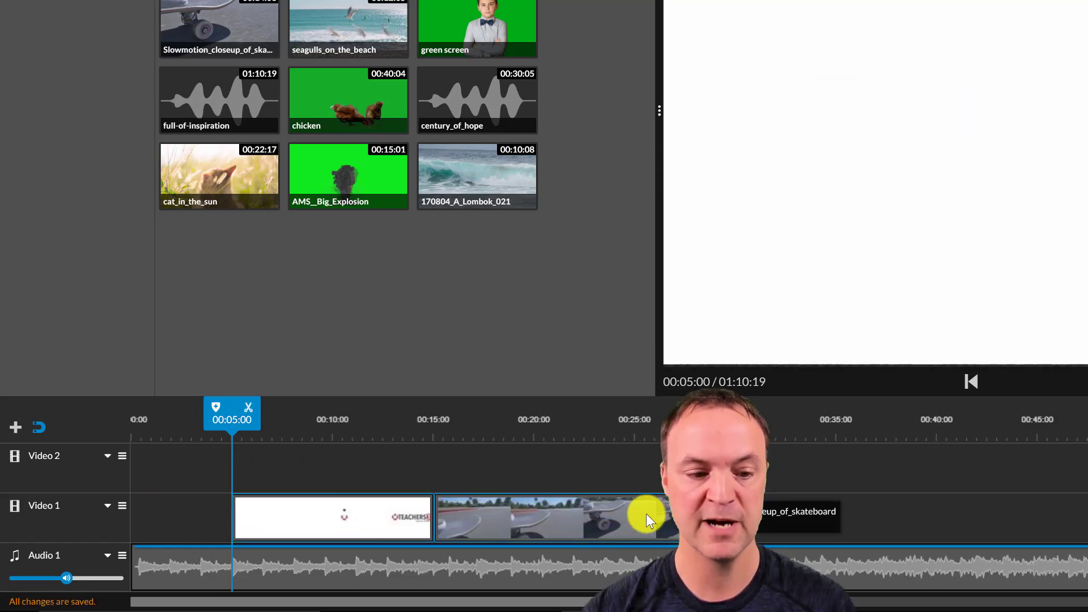
drag(631, 515, 494, 499)
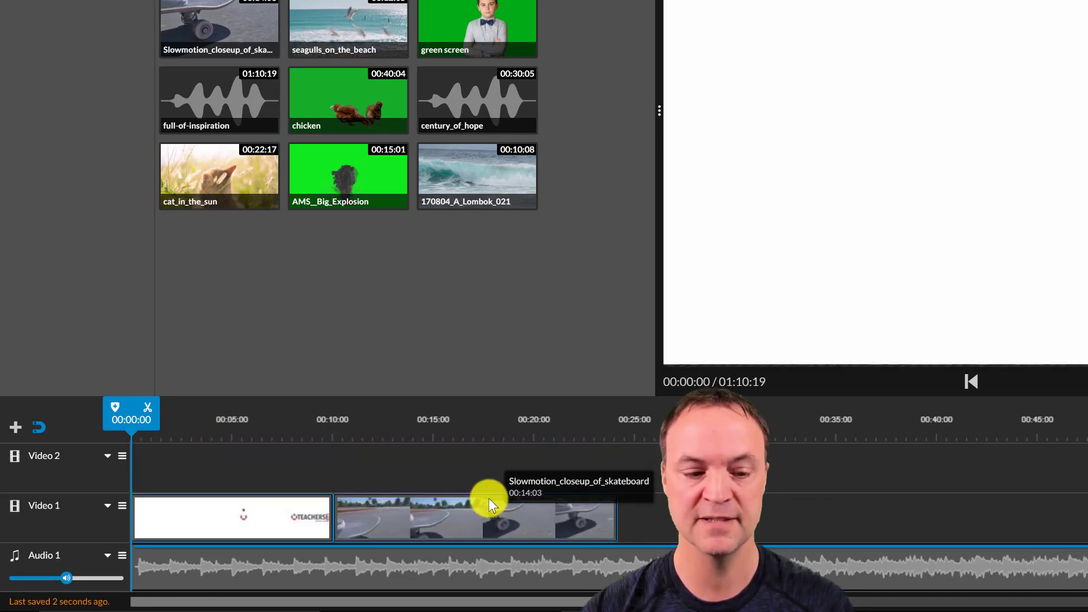
mouse_move(417, 507)
mouse_down()
mouse_move(417, 479)
mouse_move(575, 482)
mouse_move(807, 508)
mouse_move(418, 516)
mouse_up()
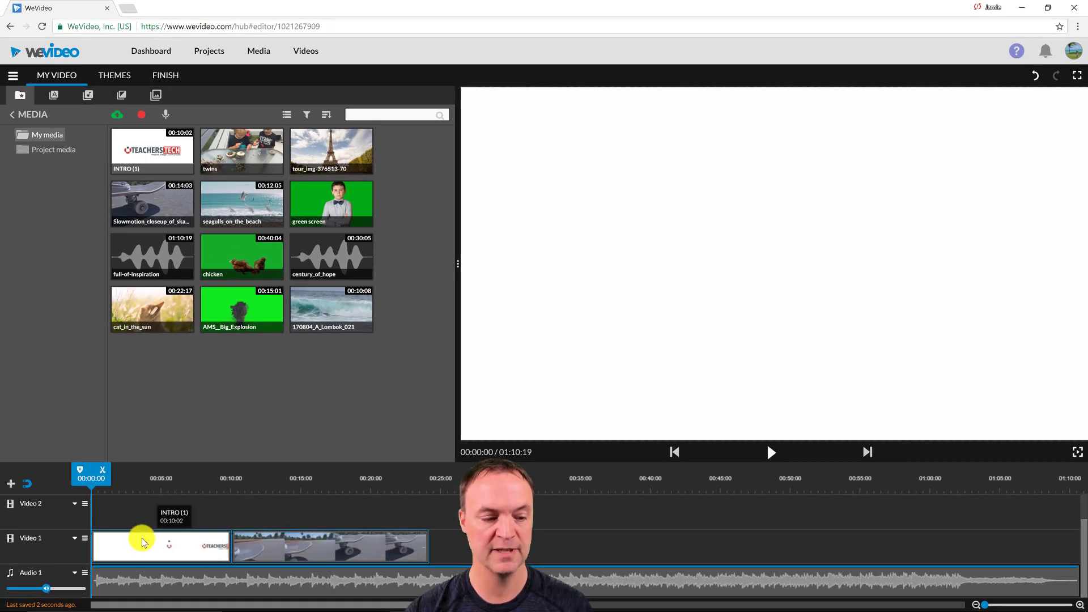
Step: Trim the end of the skateboard clip on Video 1 back to 00:17:23
click(142, 542)
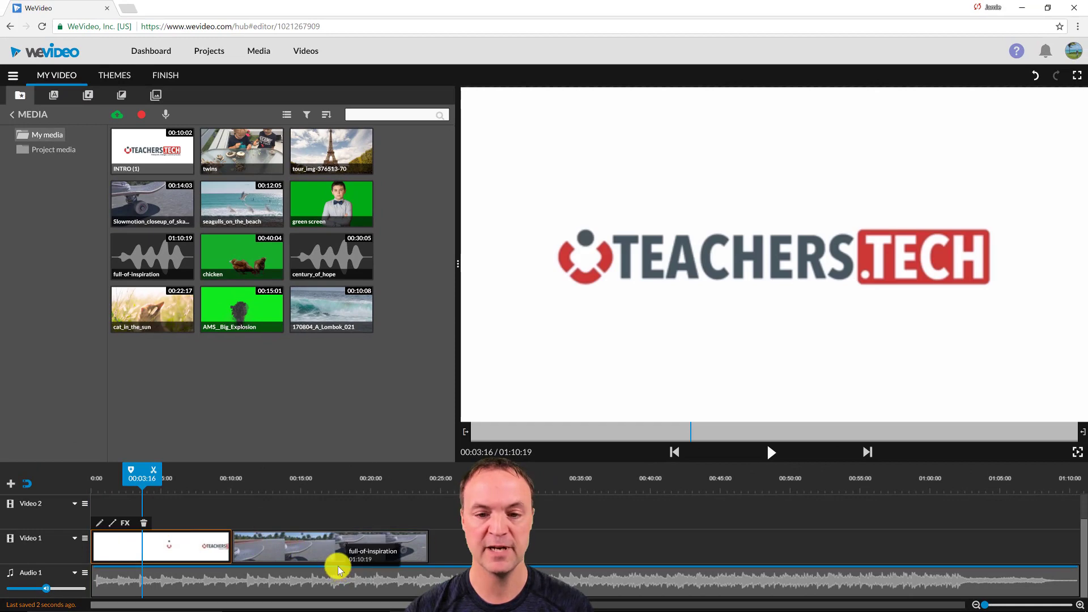
click(315, 551)
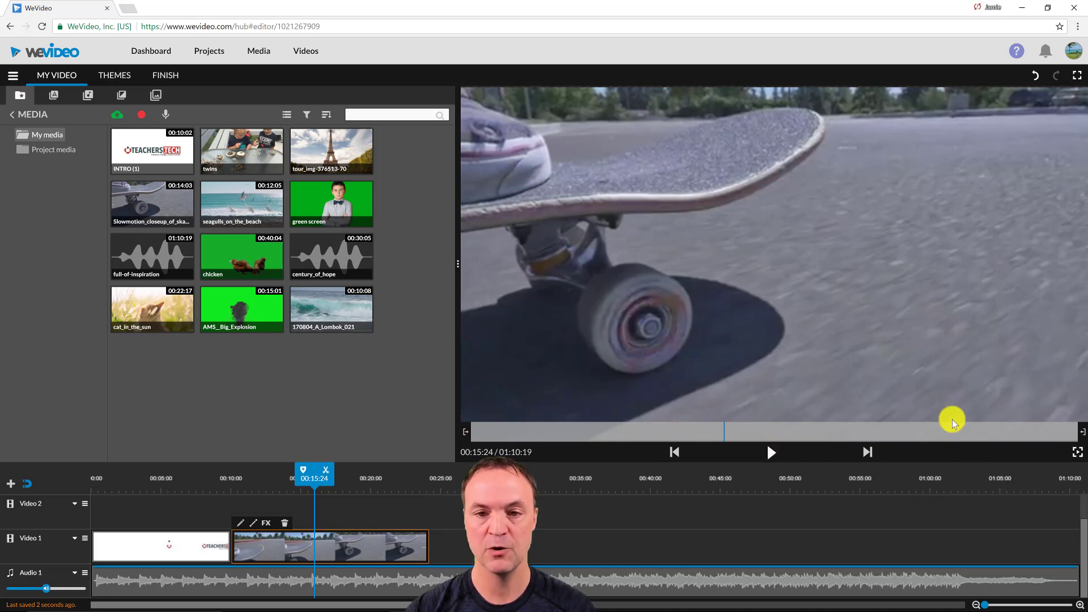
click(1078, 431)
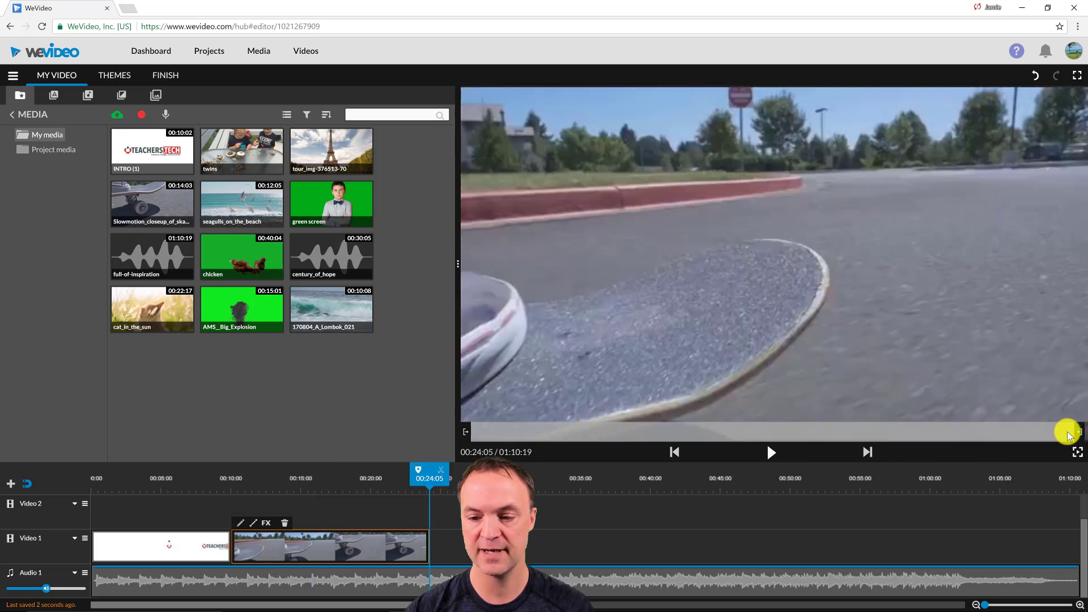
drag(1070, 435, 947, 431)
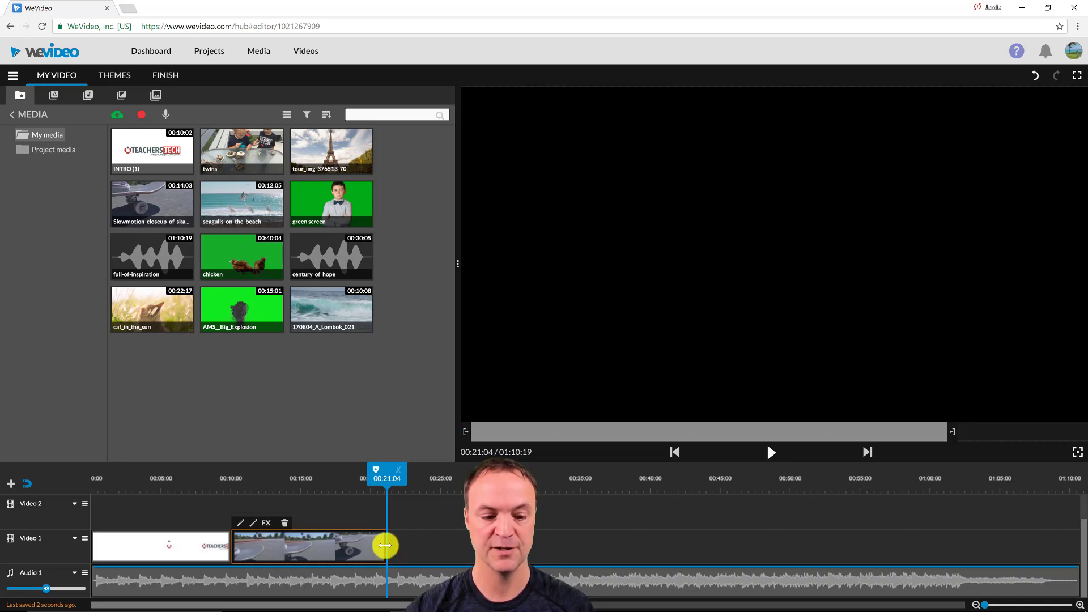
drag(386, 546, 341, 546)
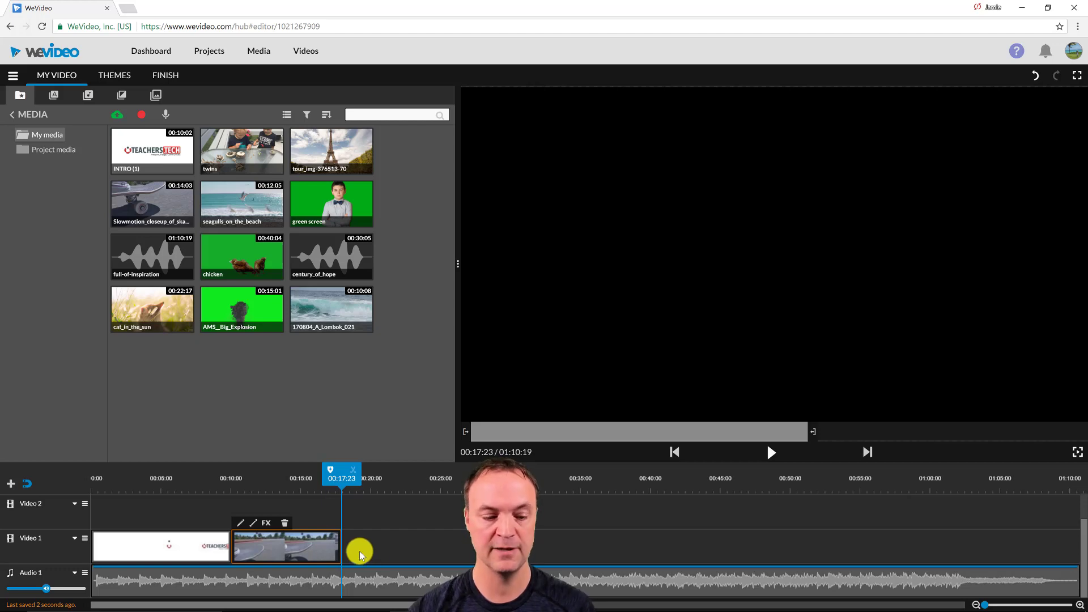
Step: Split the skateboard clip on Video 1 at 00:15:20
drag(342, 476, 312, 483)
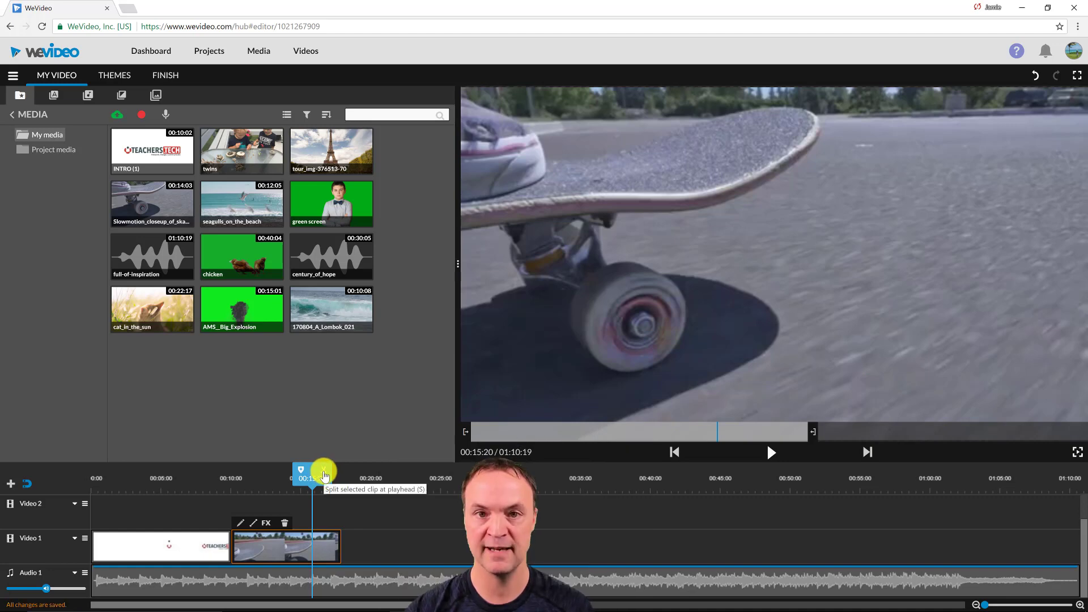
click(325, 474)
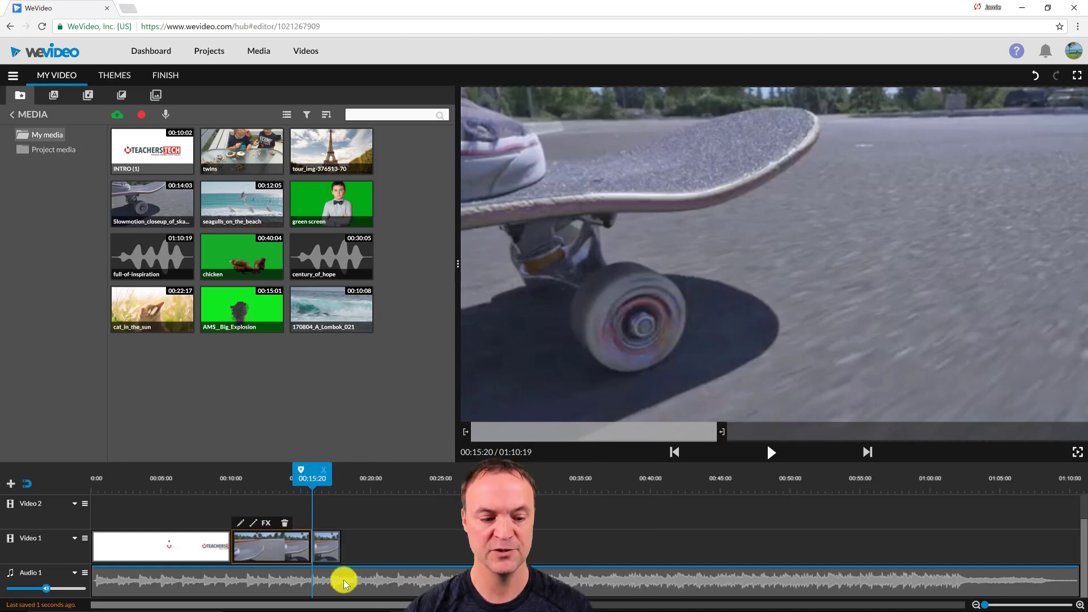
click(417, 552)
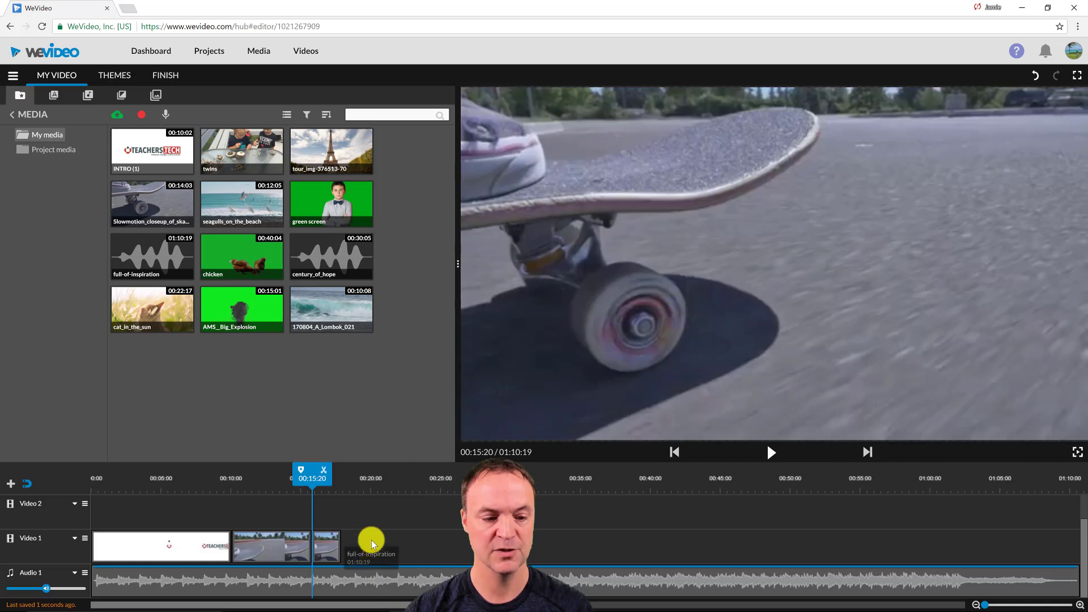
Step: Play the video from about 00:14:14 across the split in the skateboard clip
drag(314, 477, 344, 479)
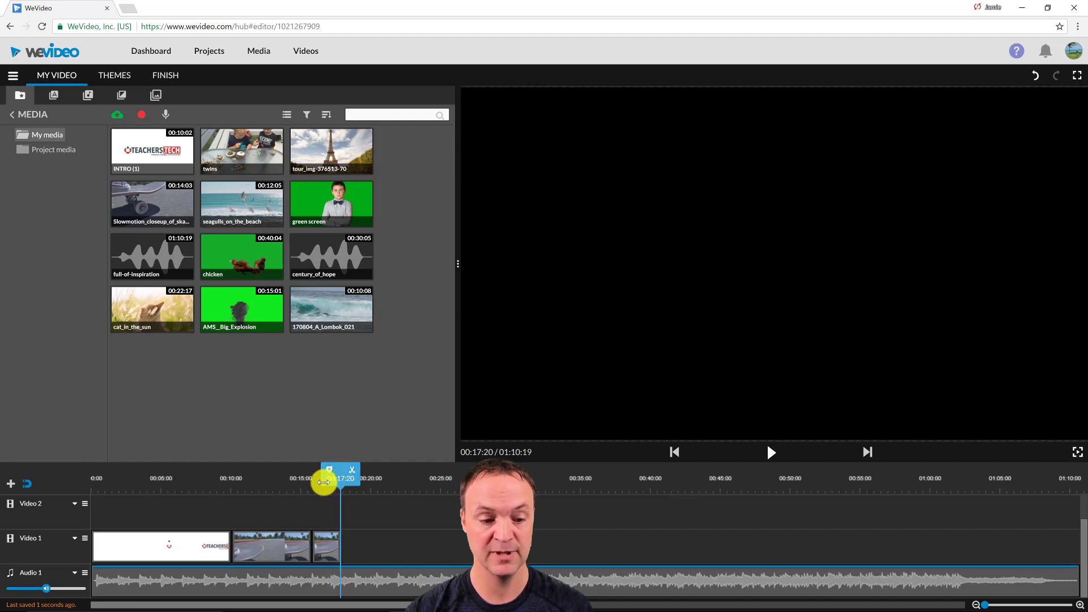
drag(324, 479, 296, 488)
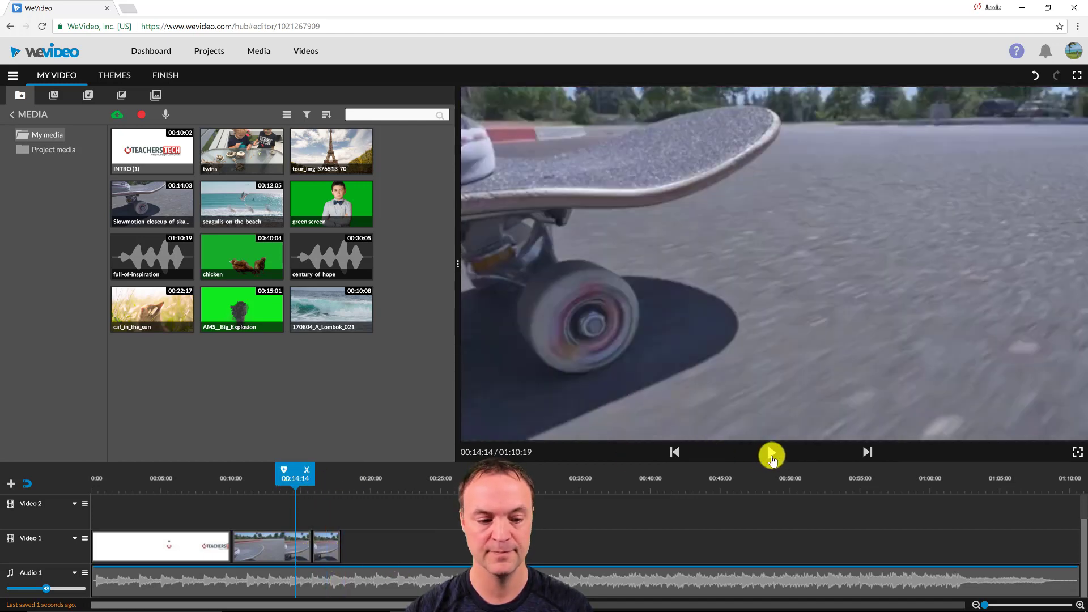
click(771, 453)
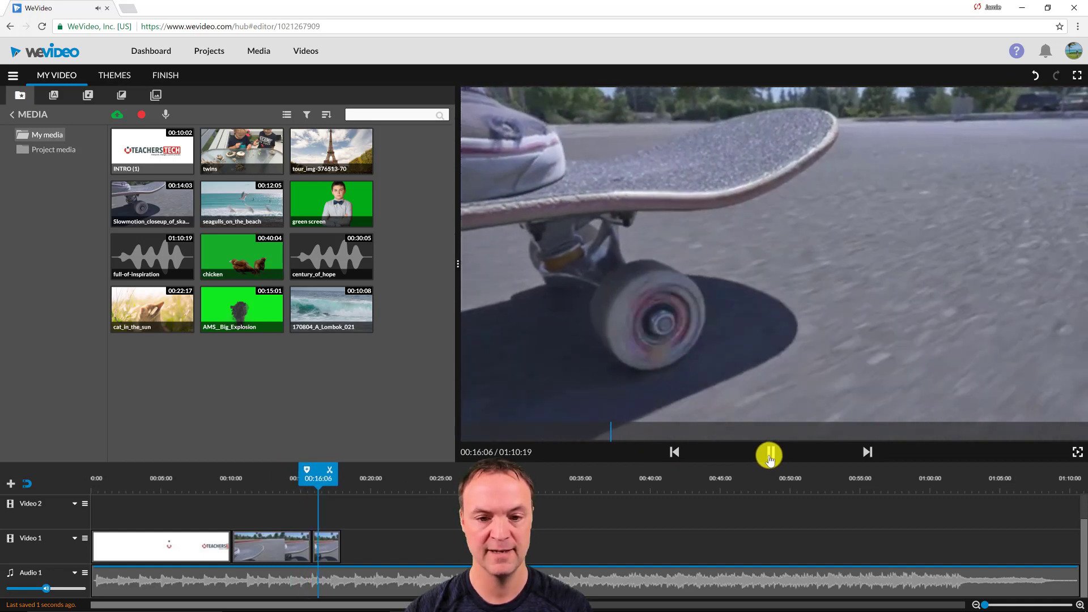
key(space)
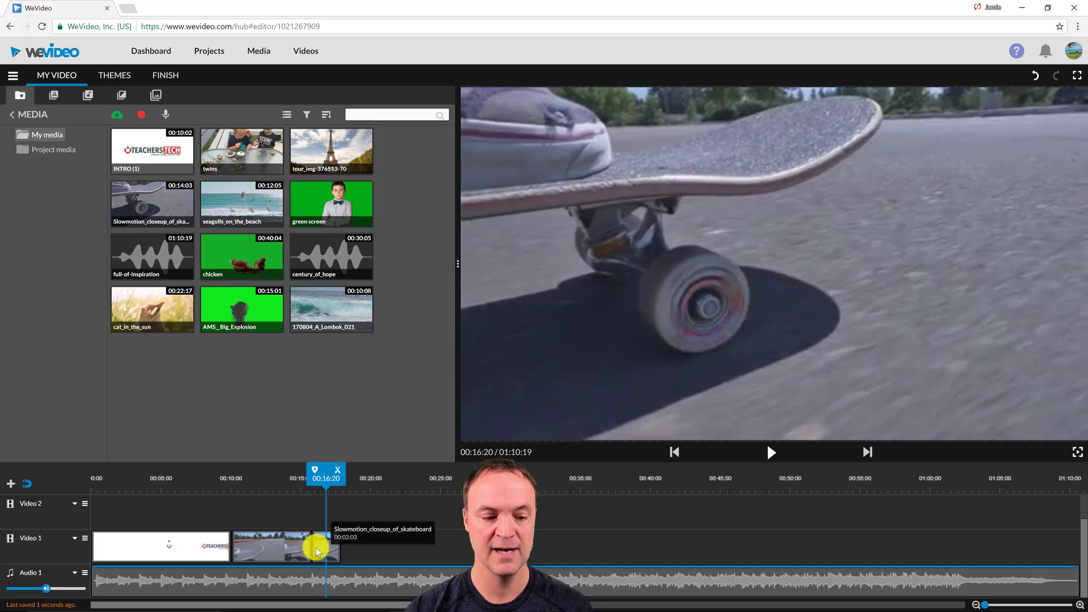
Step: Delete the short split-off skateboard segment and add the Slowmotion_closeup_of_skateboard clip from the media library to Video 1 again
drag(316, 548, 403, 550)
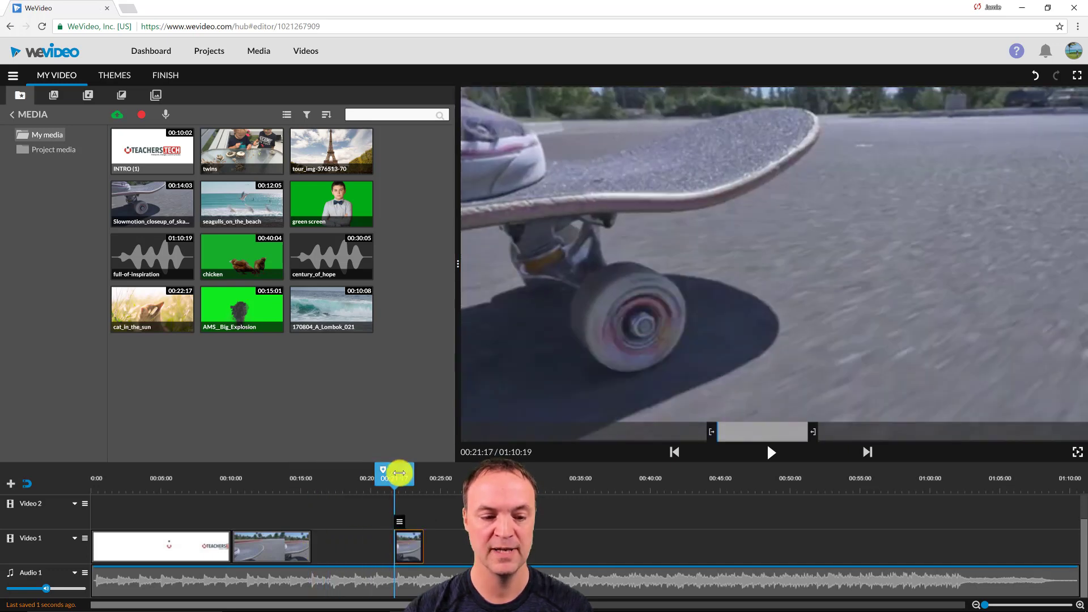
drag(392, 478, 295, 495)
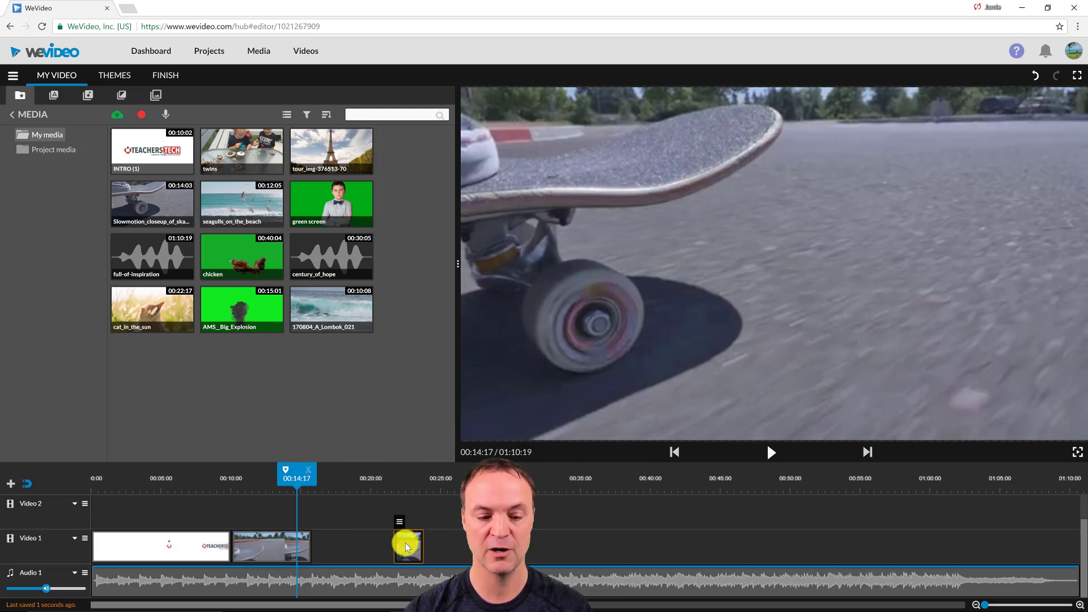
right_click(406, 545)
click(402, 540)
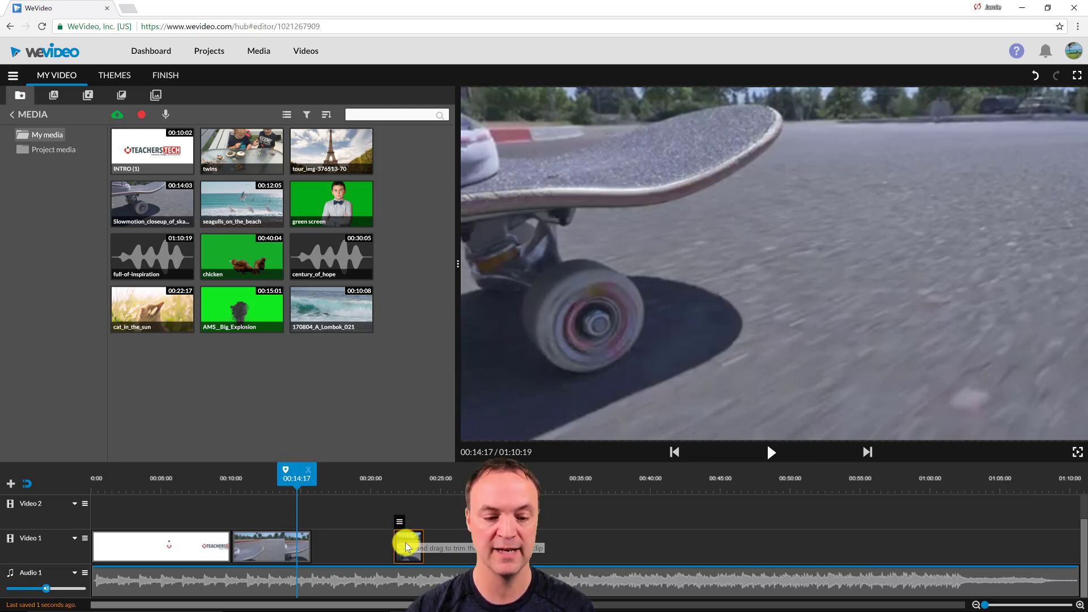
drag(414, 542, 321, 556)
key(Delete)
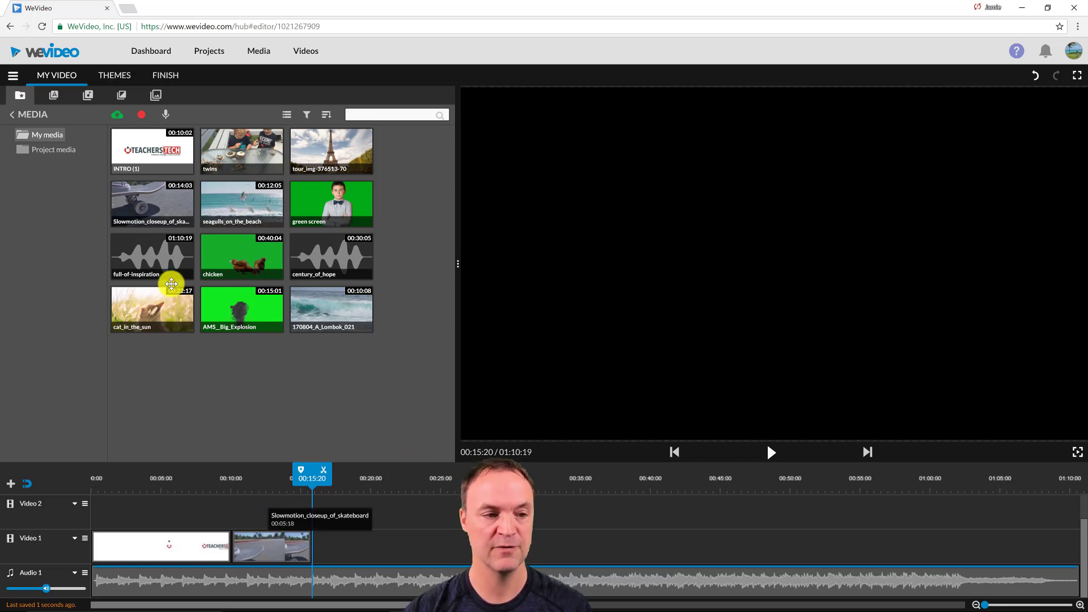
drag(142, 210, 407, 564)
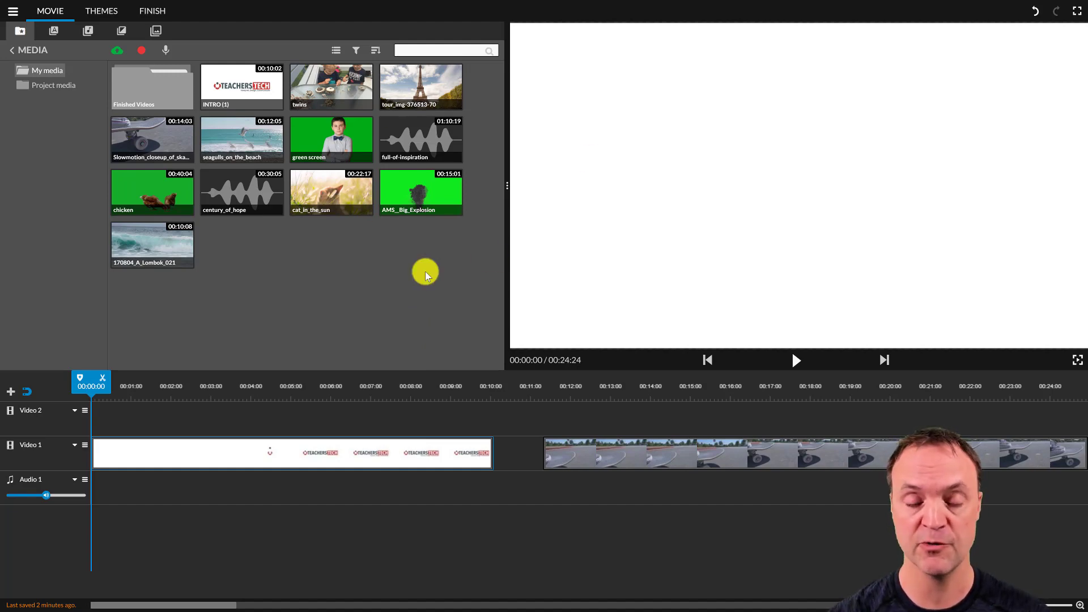
Step: Play the INTRO (1) clip from the start of the timeline to check its pace
click(434, 454)
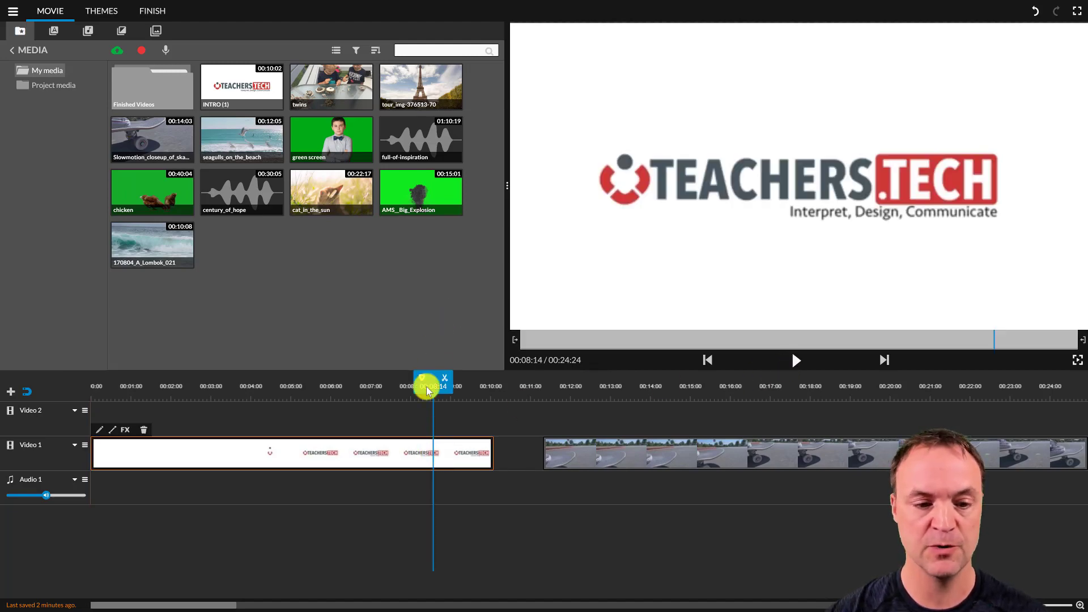
drag(440, 383, 91, 383)
click(796, 361)
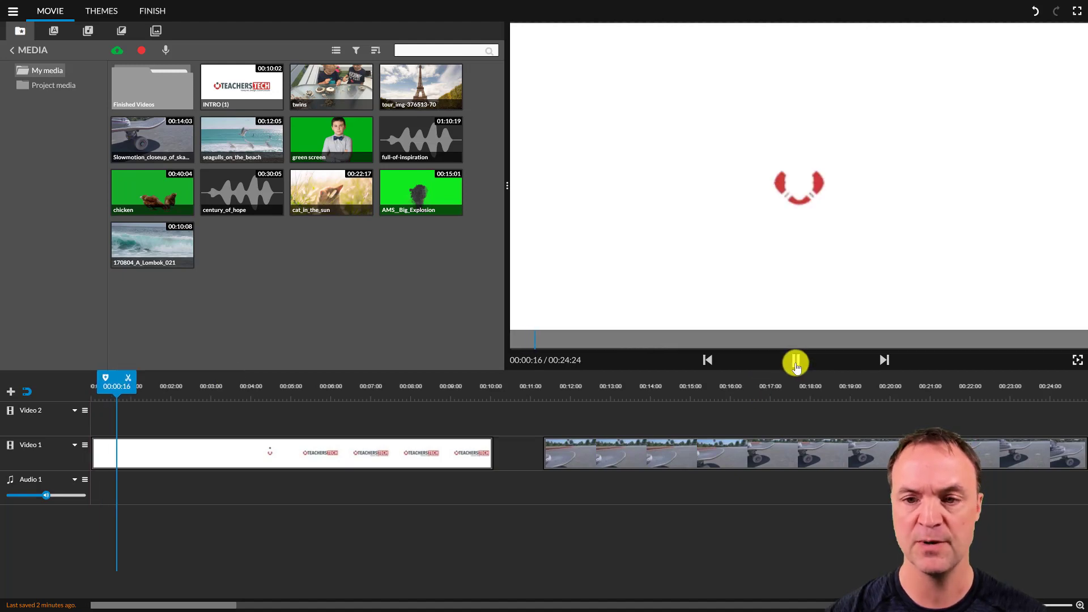
click(796, 361)
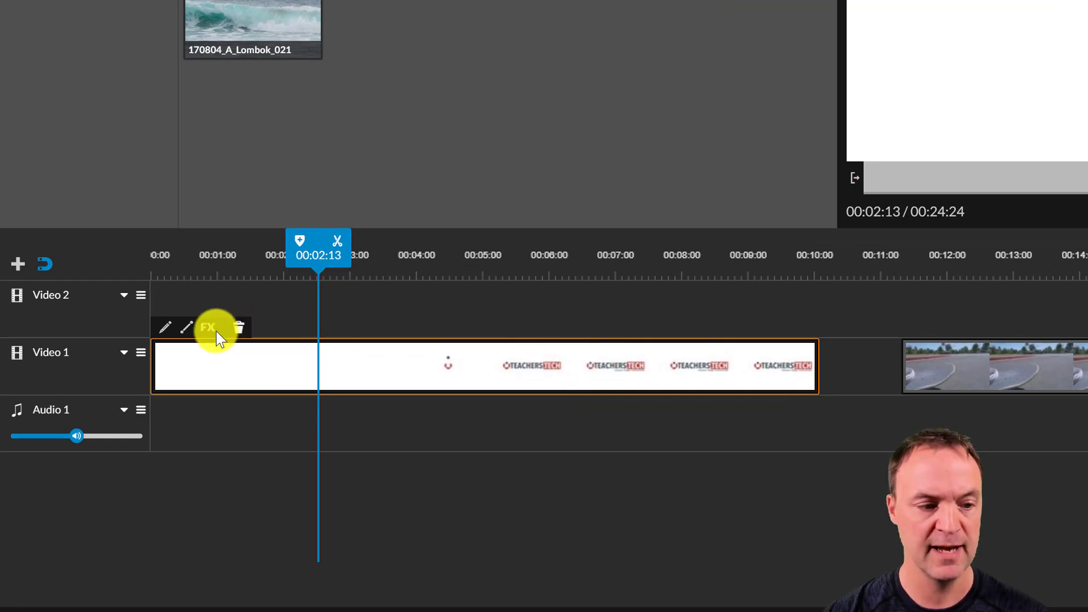
Step: Set the INTRO (1) clip's speed to 4x, play the preview, and check the shortened clip at about 00:01:22 on the timeline
click(166, 336)
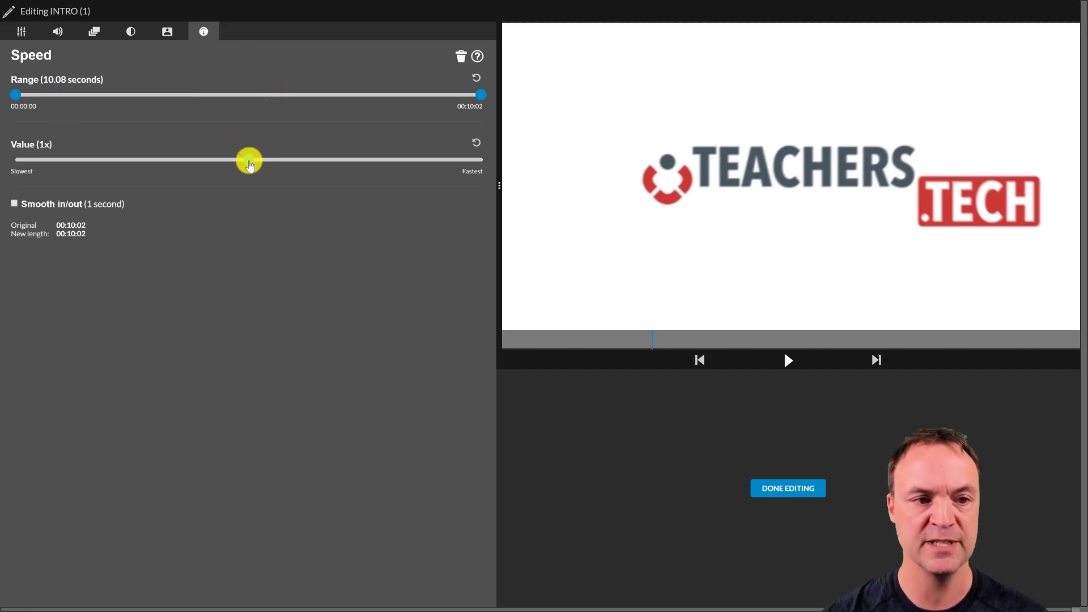
drag(267, 163, 337, 166)
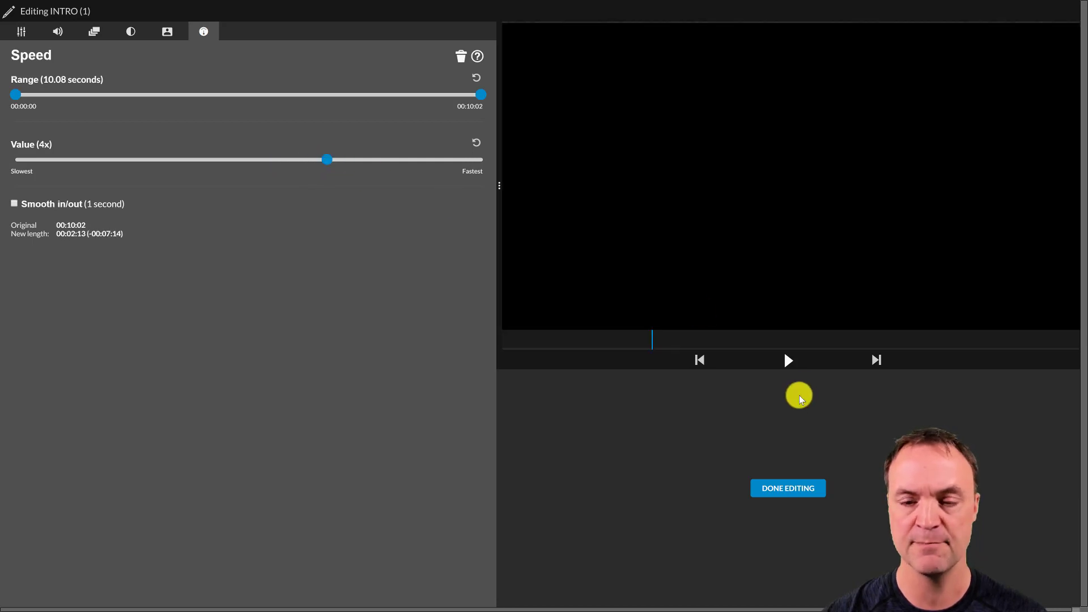
click(789, 363)
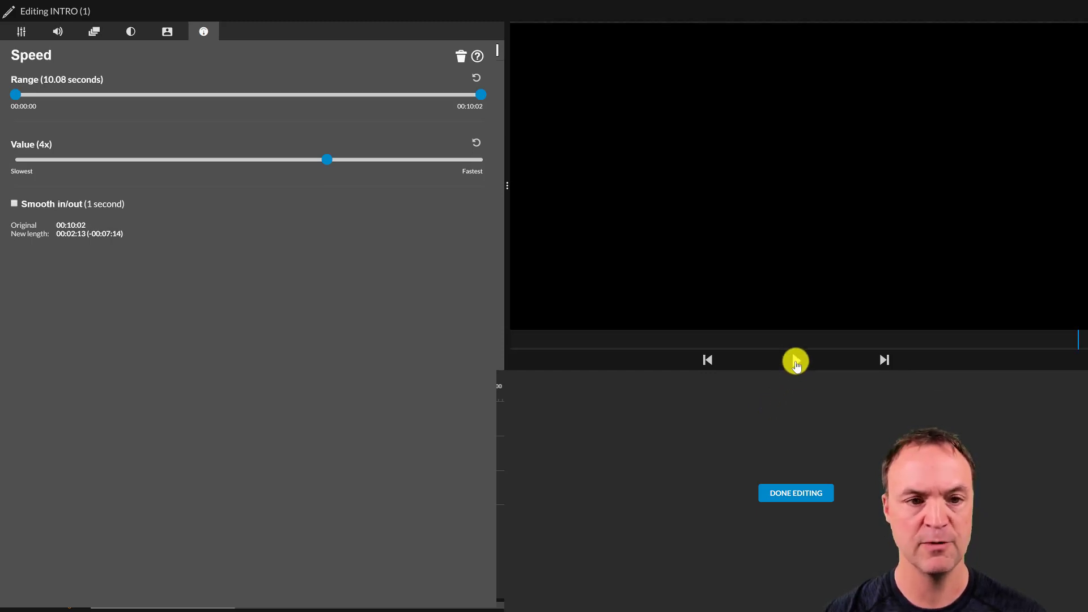
click(796, 361)
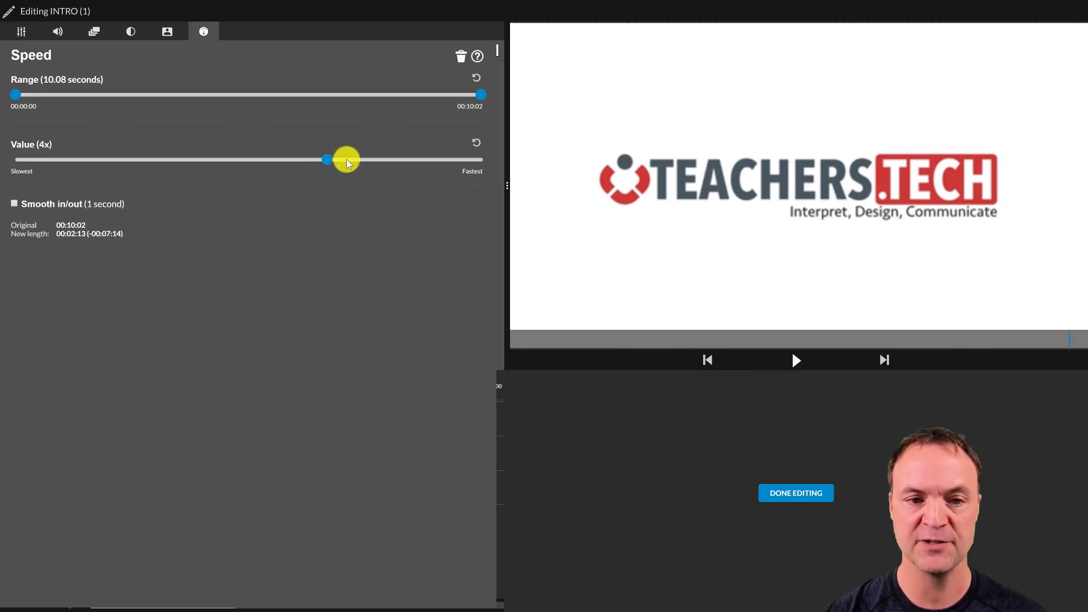
click(811, 494)
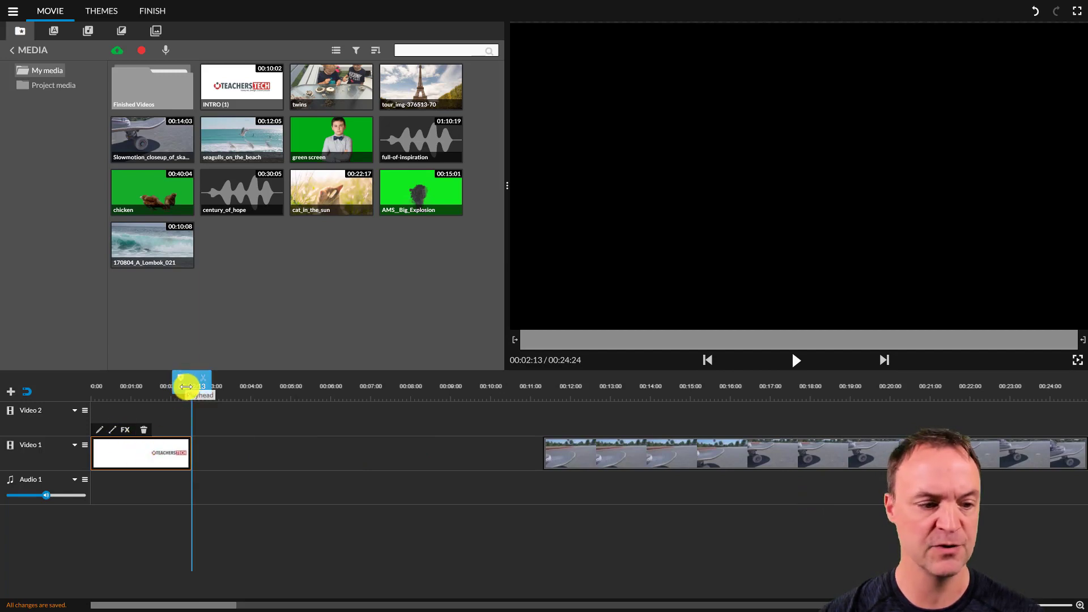
mouse_move(184, 384)
mouse_down()
mouse_move(90, 384)
mouse_move(208, 395)
mouse_move(167, 385)
mouse_up()
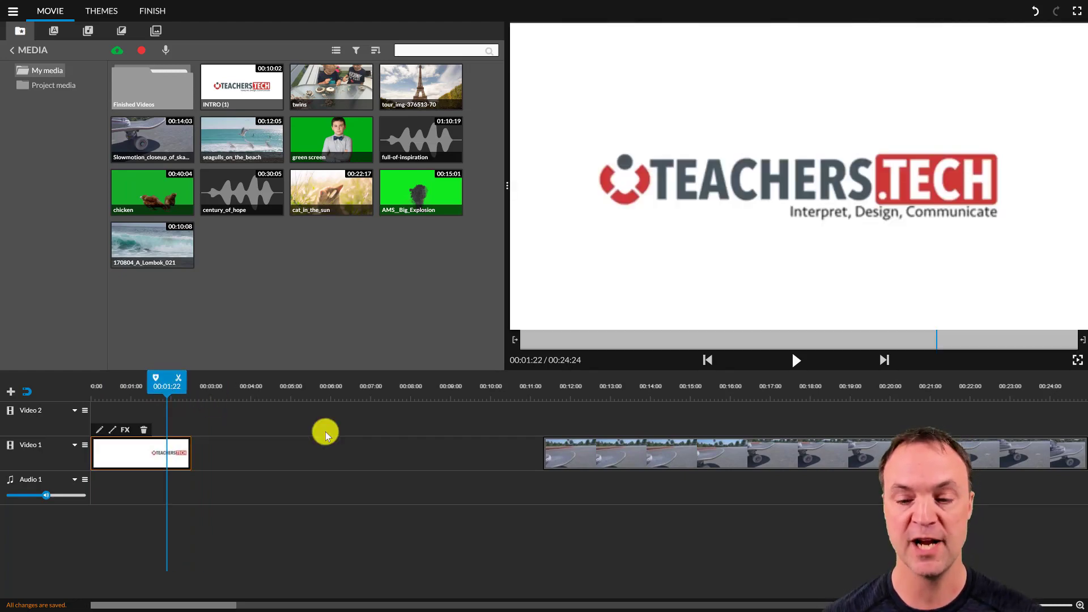
Step: Move and trim the skateboard clip on Video 1 to span about 00:07:02 to 00:16:08, and open it for editing
drag(663, 452, 490, 461)
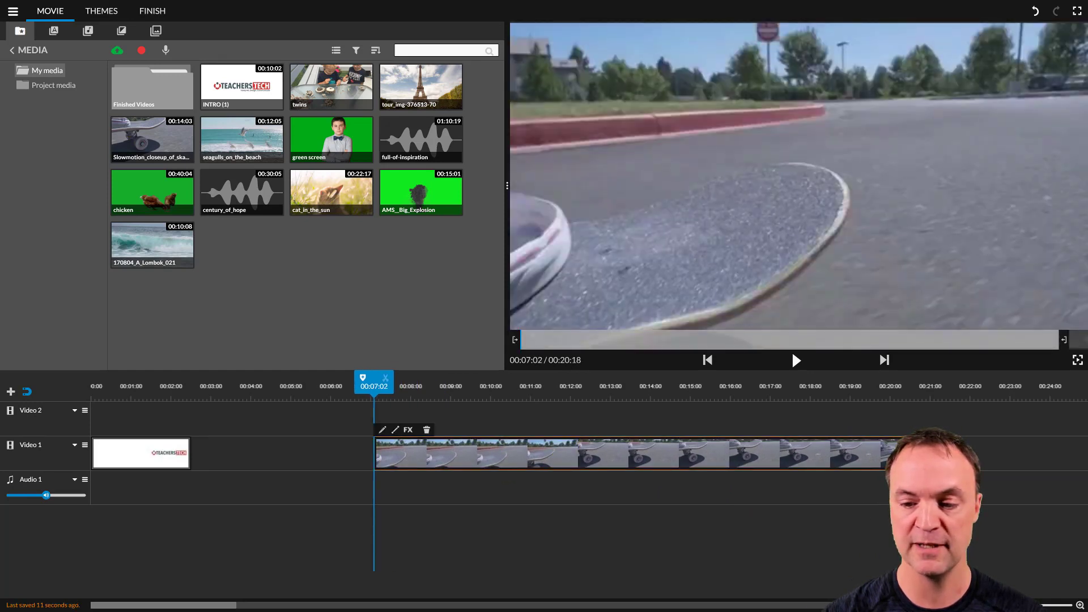
drag(932, 454, 742, 460)
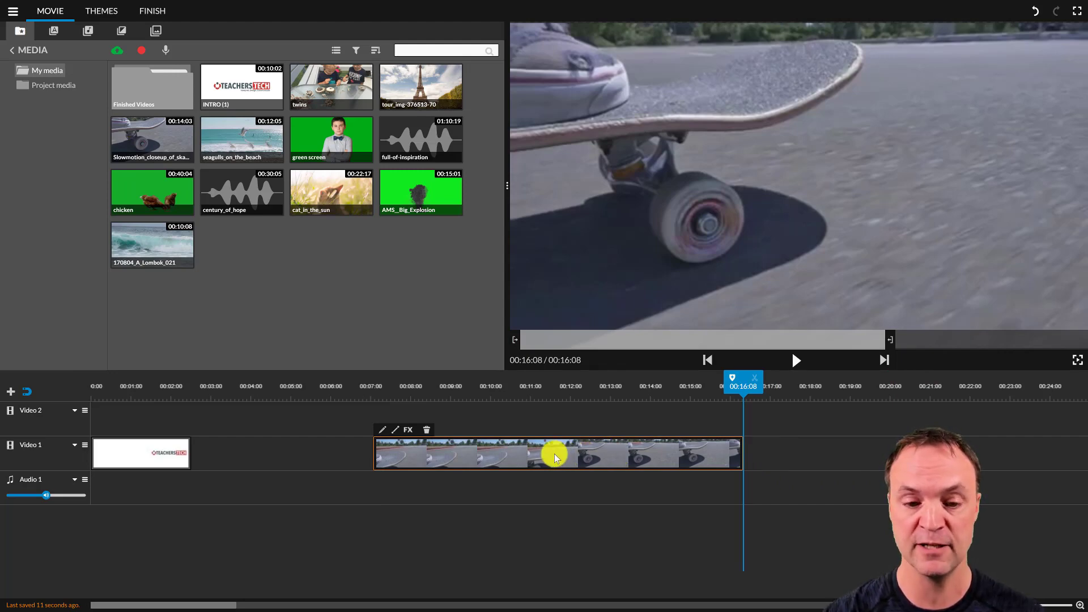
click(383, 434)
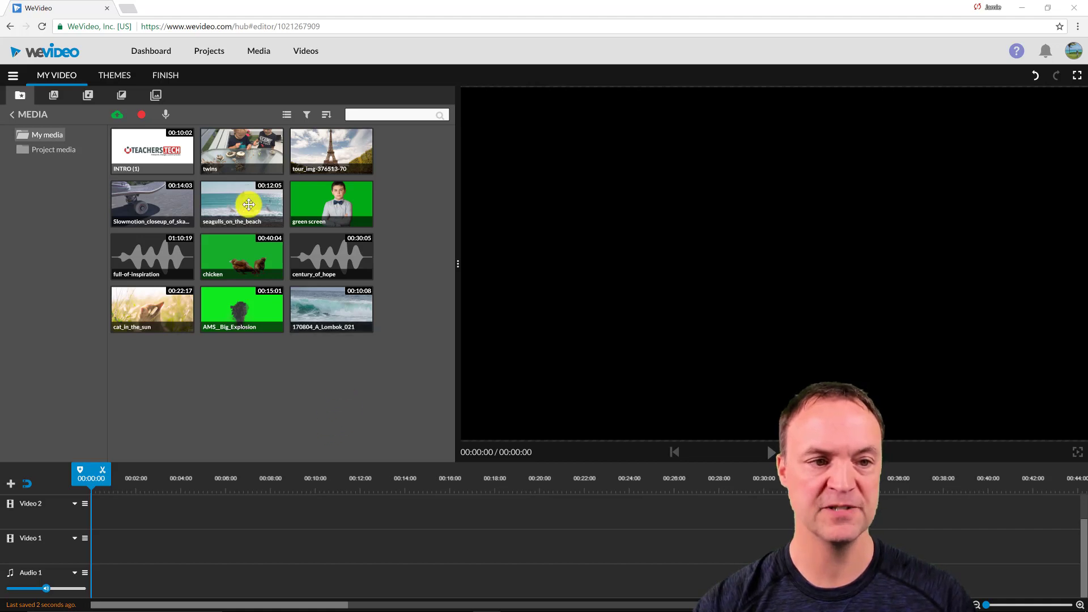
Step: Add the twins photo at the start of Video 1 and the tour_img-376513-70 photo after it, spanning about 00:05:10 to 00:08:00
drag(242, 152, 101, 557)
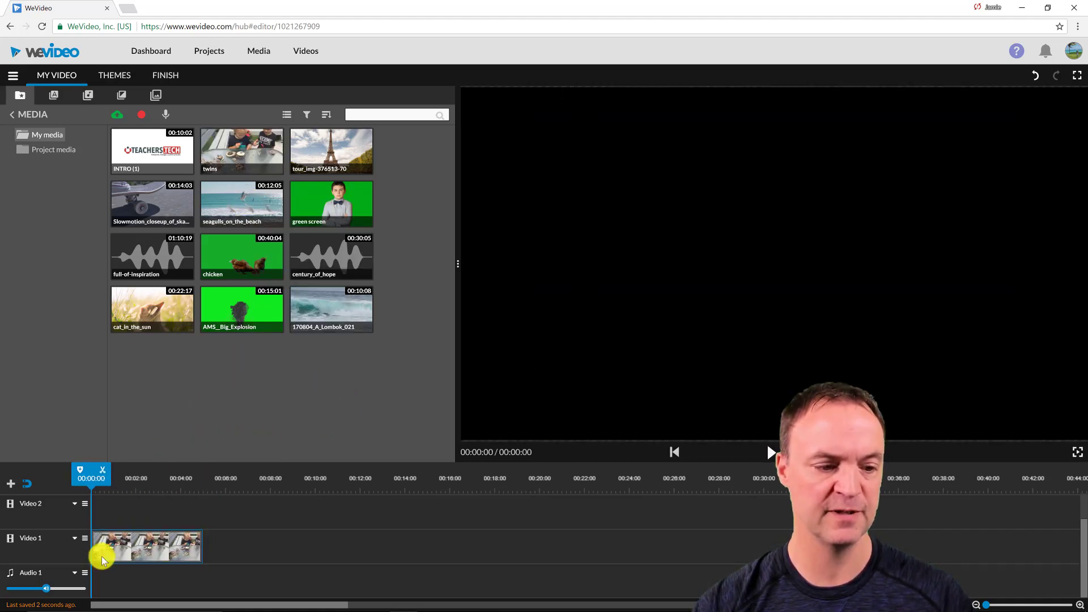
drag(328, 149, 299, 545)
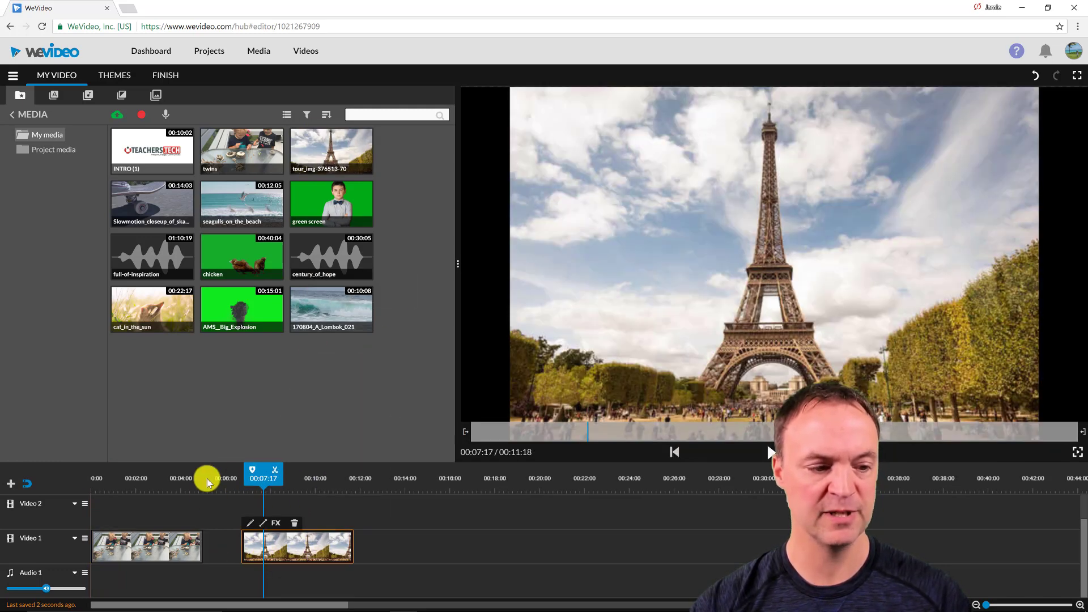
drag(344, 550, 249, 560)
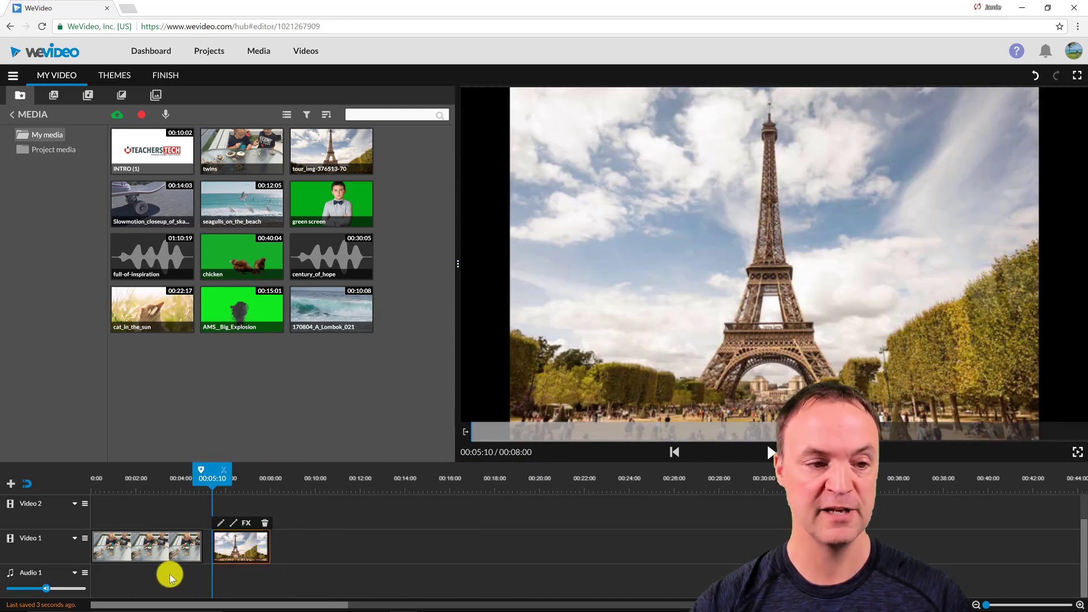
Step: Add the full-of-inspiration track at the start of Audio 1 and play the first two seconds of the video
drag(139, 258, 104, 575)
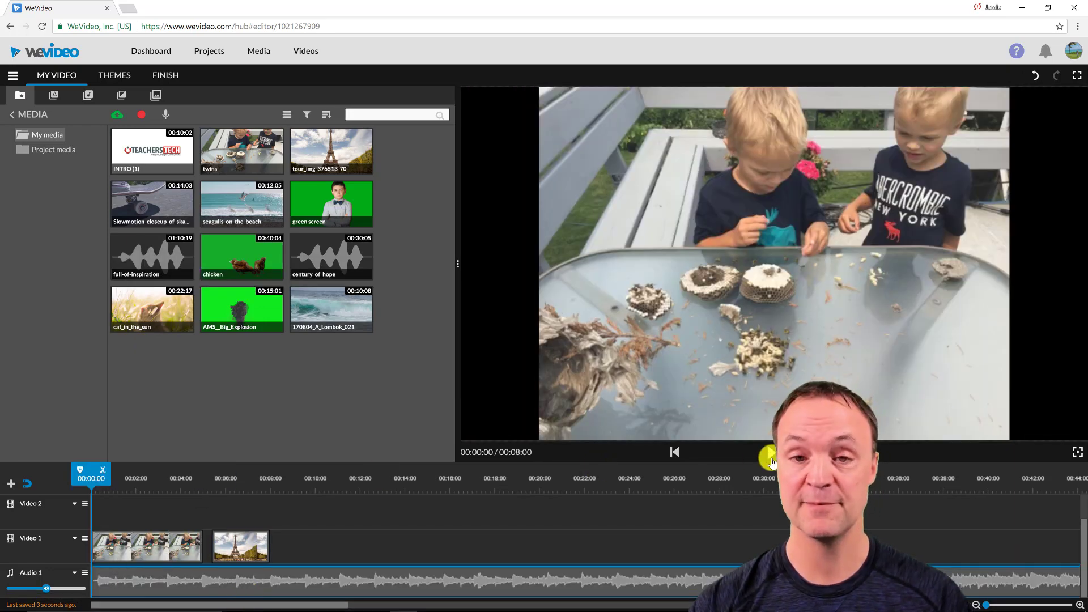
click(771, 456)
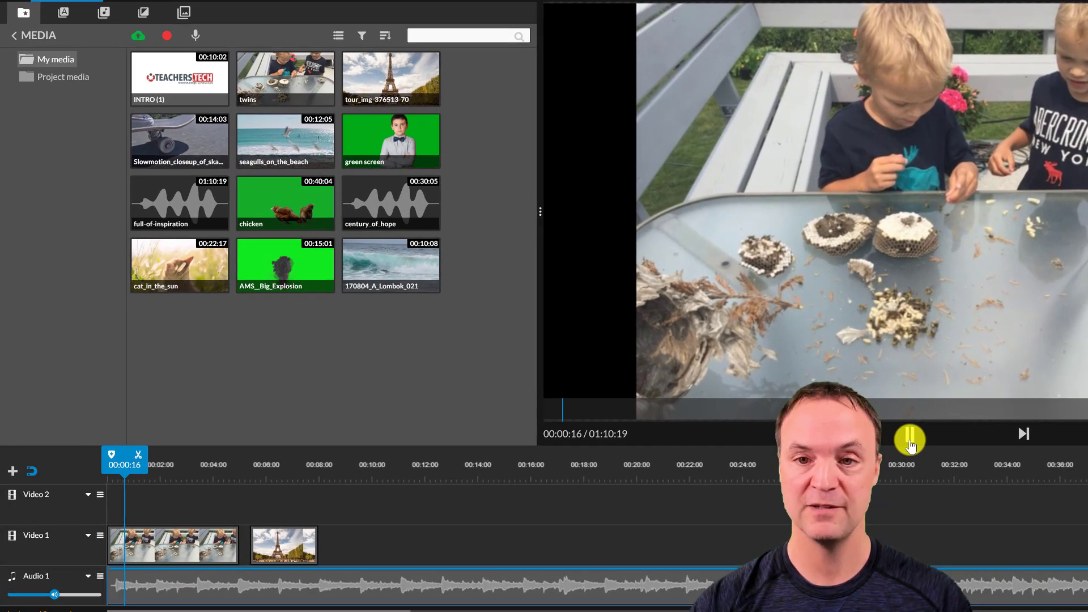
click(910, 441)
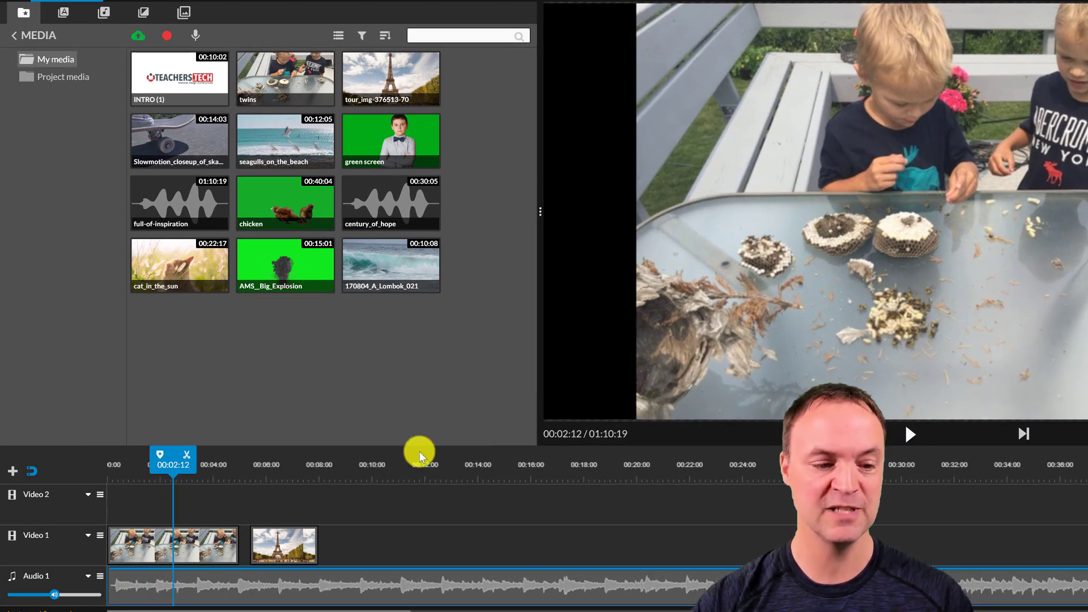
Step: Add a transition at the end of the twins photo on Video 1 and set its type to Ripple
right_click(219, 546)
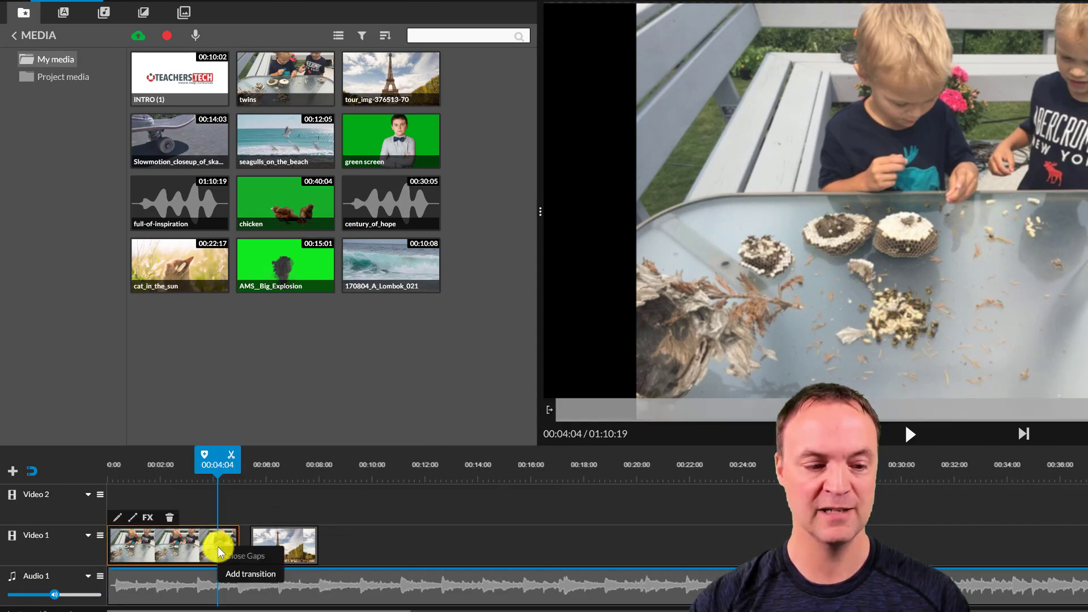
click(237, 574)
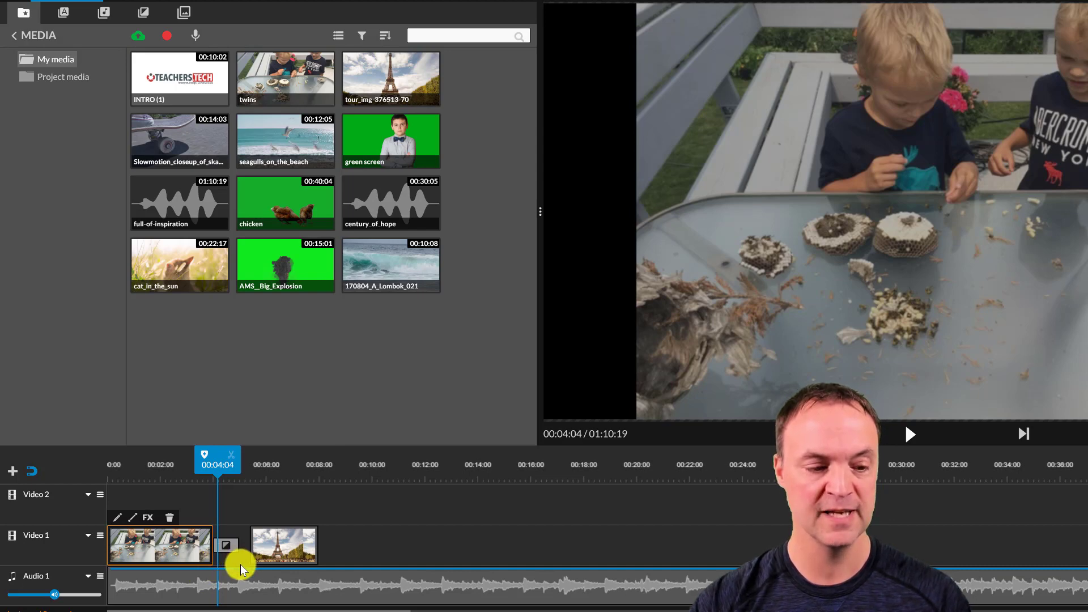
click(227, 551)
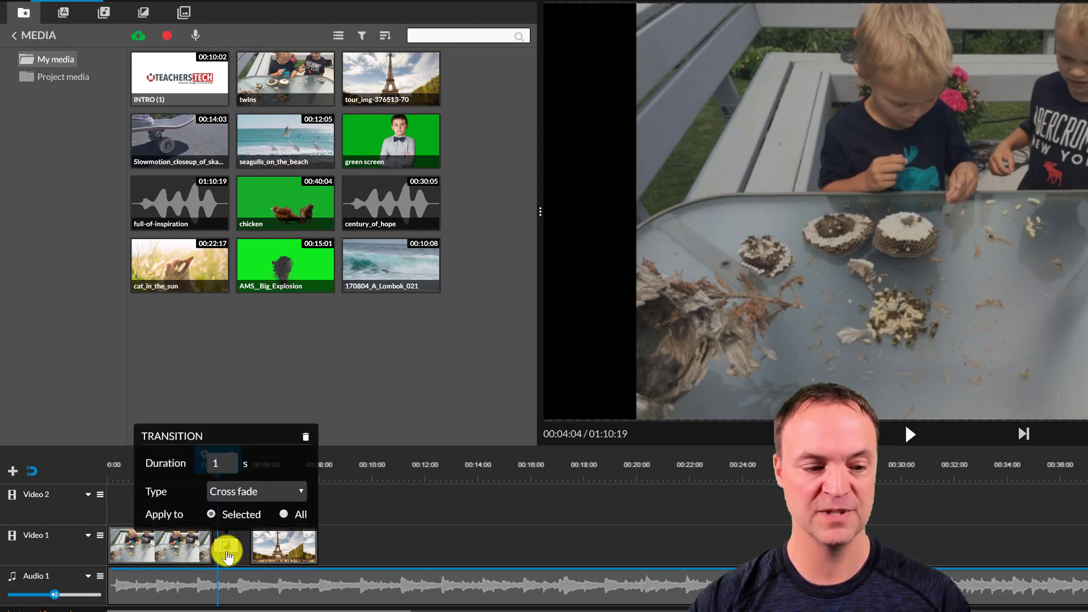
click(300, 493)
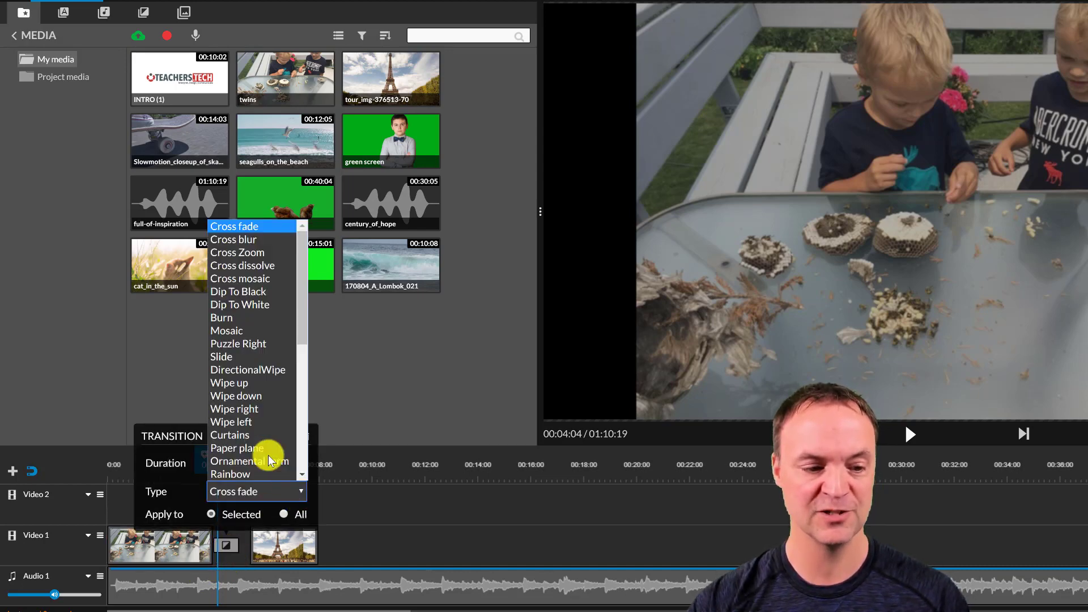
scroll(253, 437, down, 5)
scroll(249, 432, down, 3)
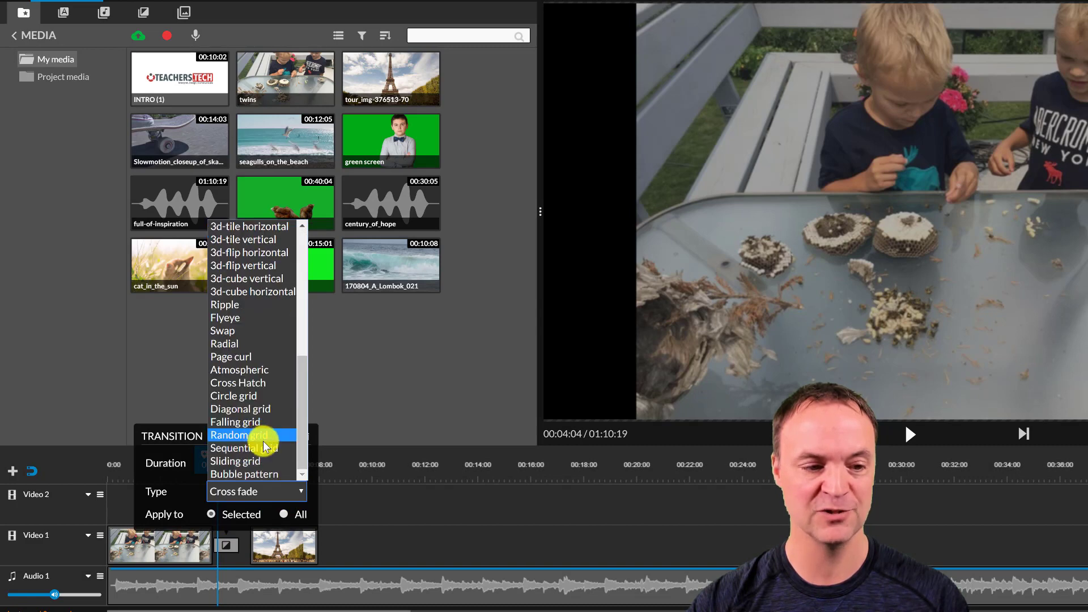
click(256, 306)
click(348, 514)
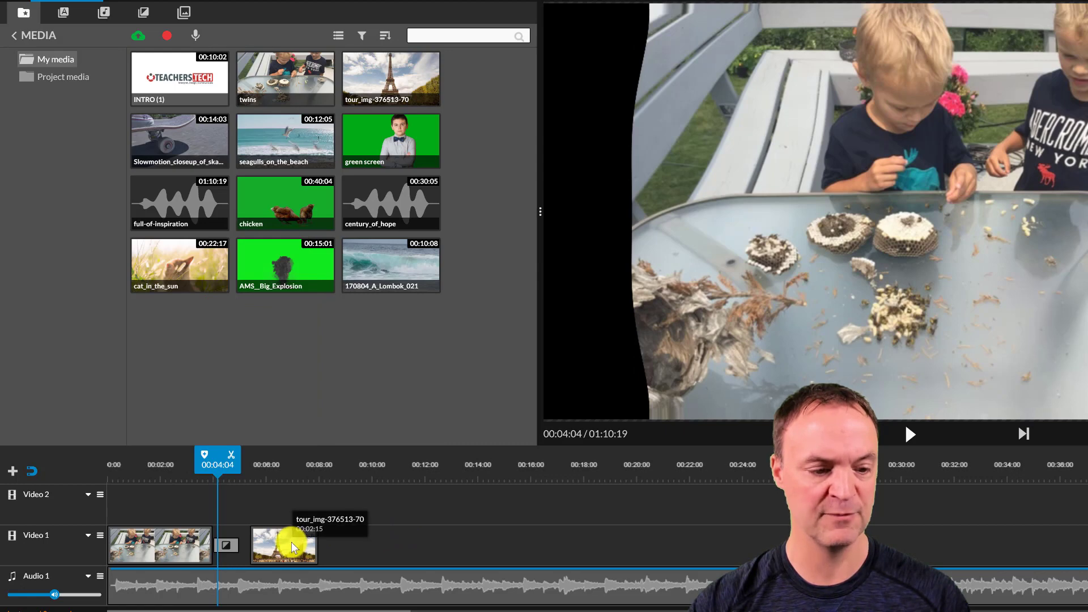
Step: Move the Eiffel Tower photo up against the Ripple transition and play the video across it
drag(291, 542, 281, 542)
drag(243, 462, 206, 469)
click(909, 435)
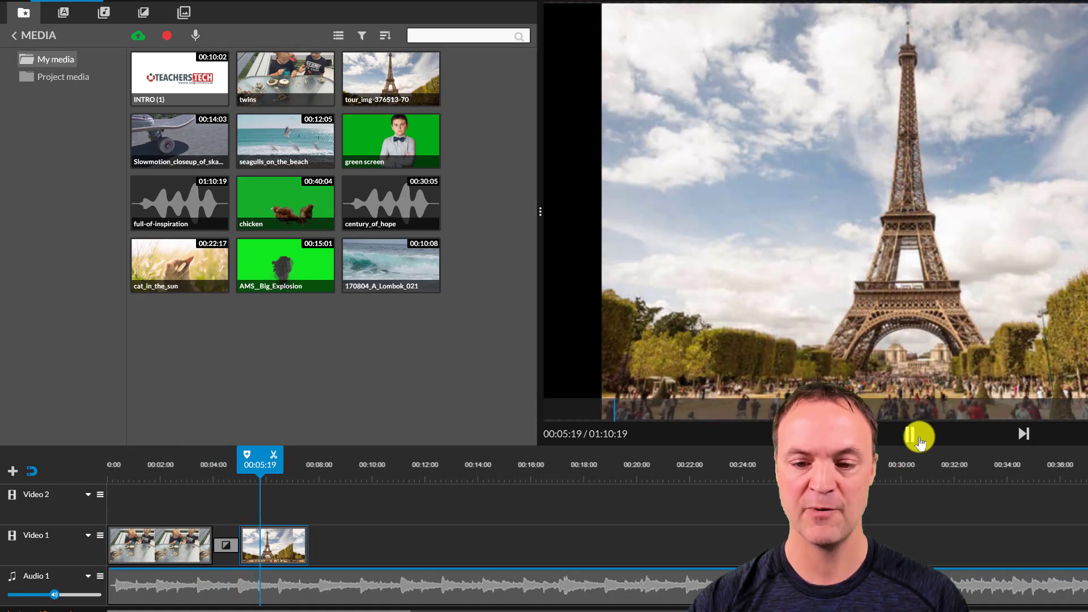
click(910, 435)
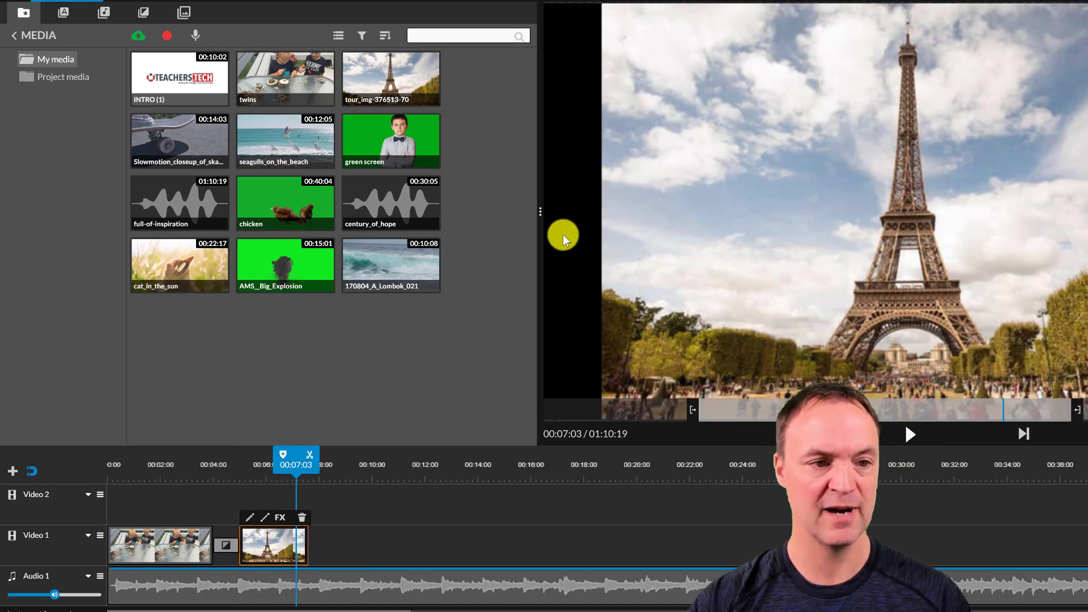
Step: Add the Slowmotion_closeup_of_skateboard clip to Video 1 at 00:08:00 and put a Rainbow transition at the end of the Eiffel Tower photo
drag(160, 141, 342, 544)
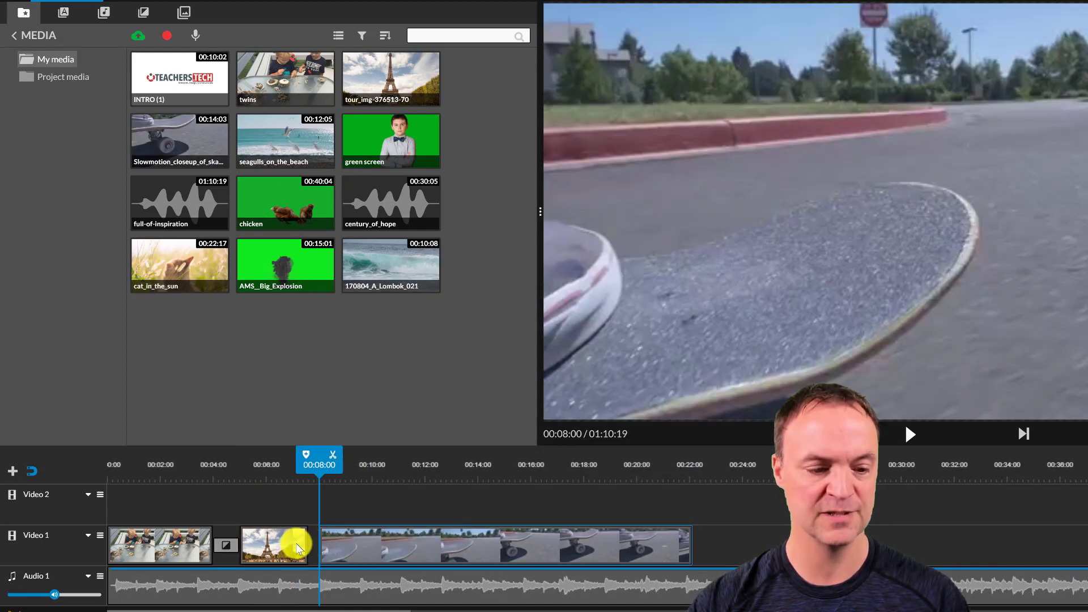
click(291, 545)
right_click(291, 545)
click(324, 573)
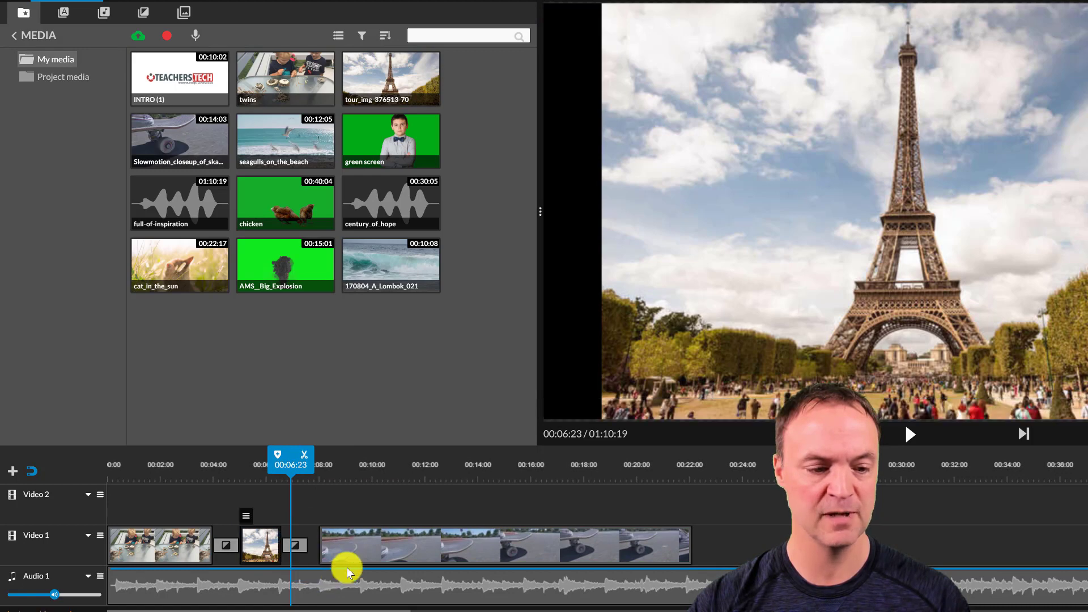
click(300, 548)
click(346, 501)
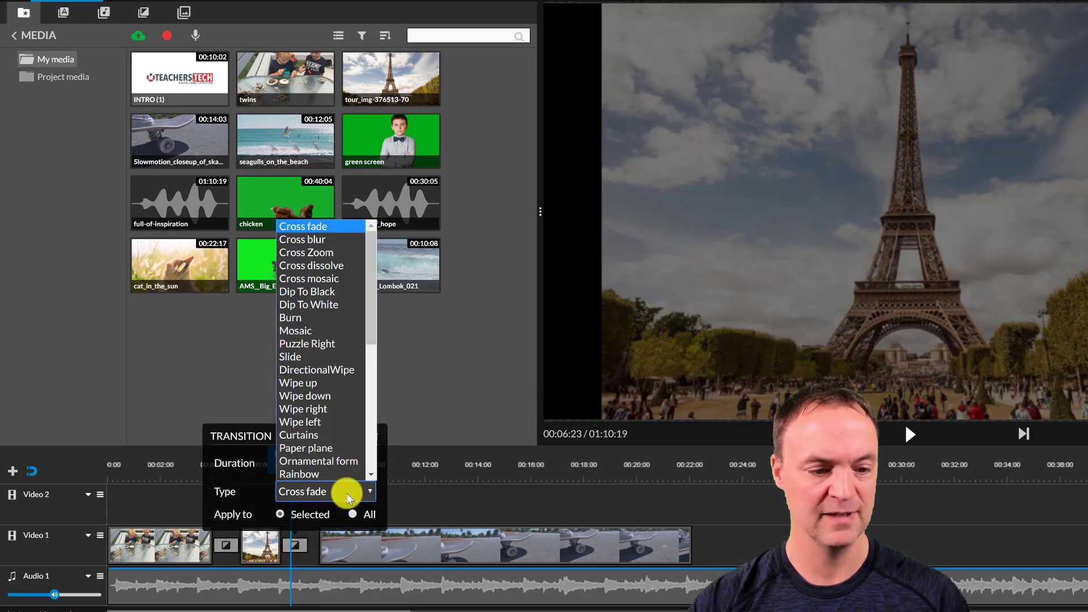
click(321, 477)
Step: Move the skateboard clip up against the second transition and play the video from 00:03:19 across both transitions
drag(373, 549, 355, 548)
drag(309, 462, 210, 469)
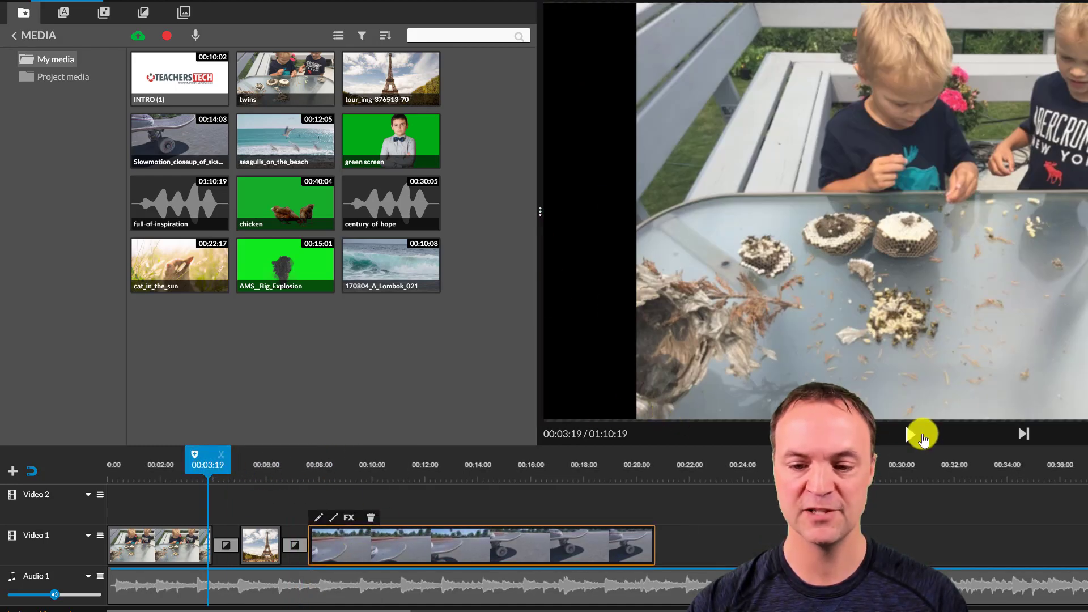
click(922, 437)
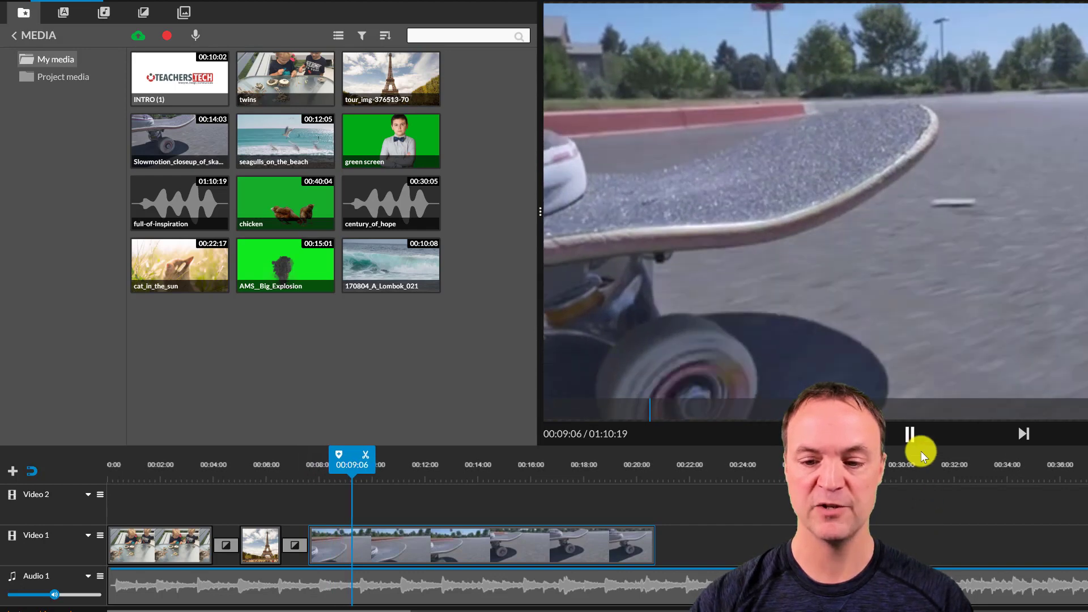
click(910, 434)
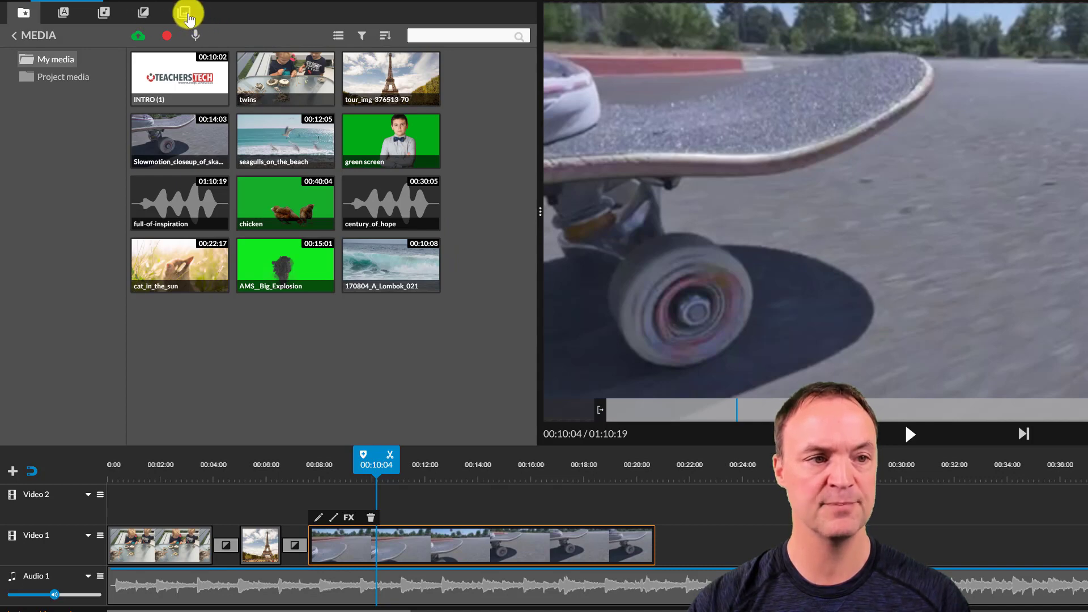
Step: Open the transitions library and try to place the Curtains transition at the end of the skateboard clip on Video 1
click(144, 16)
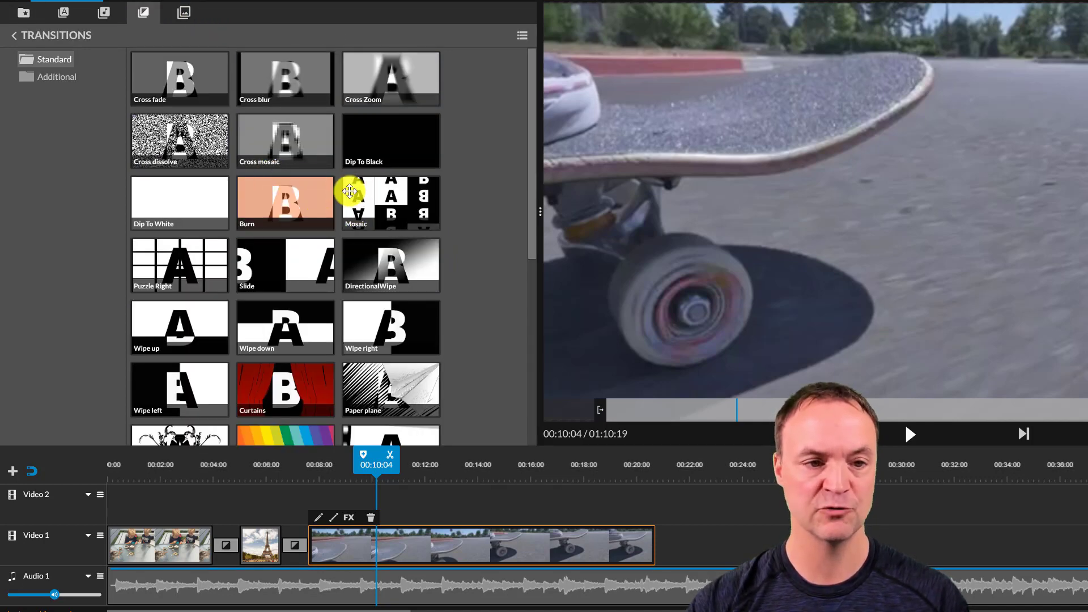
scroll(269, 306, down, 3)
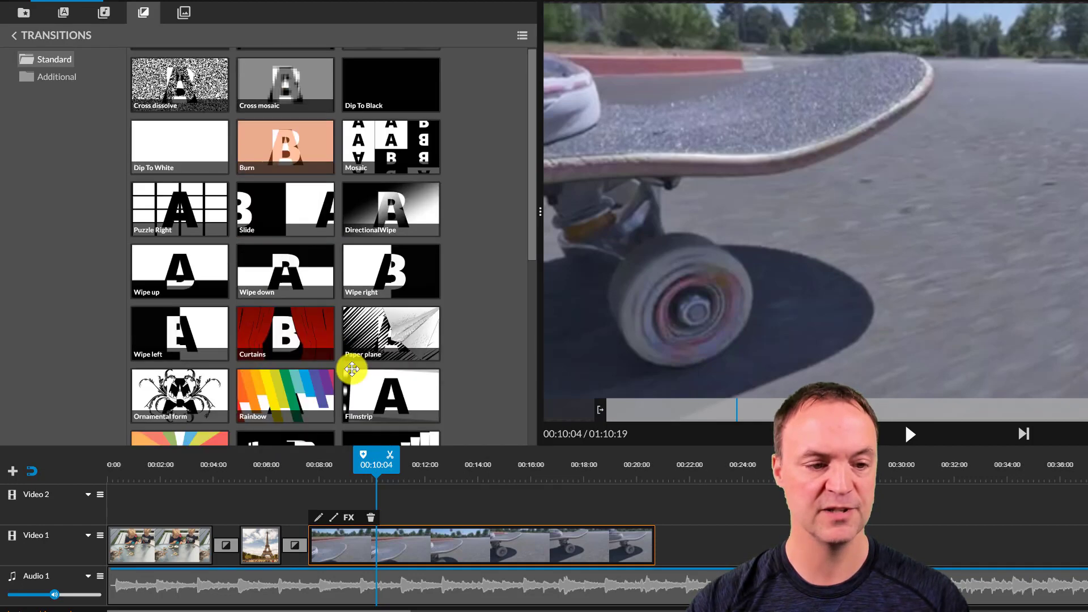
drag(277, 265, 673, 543)
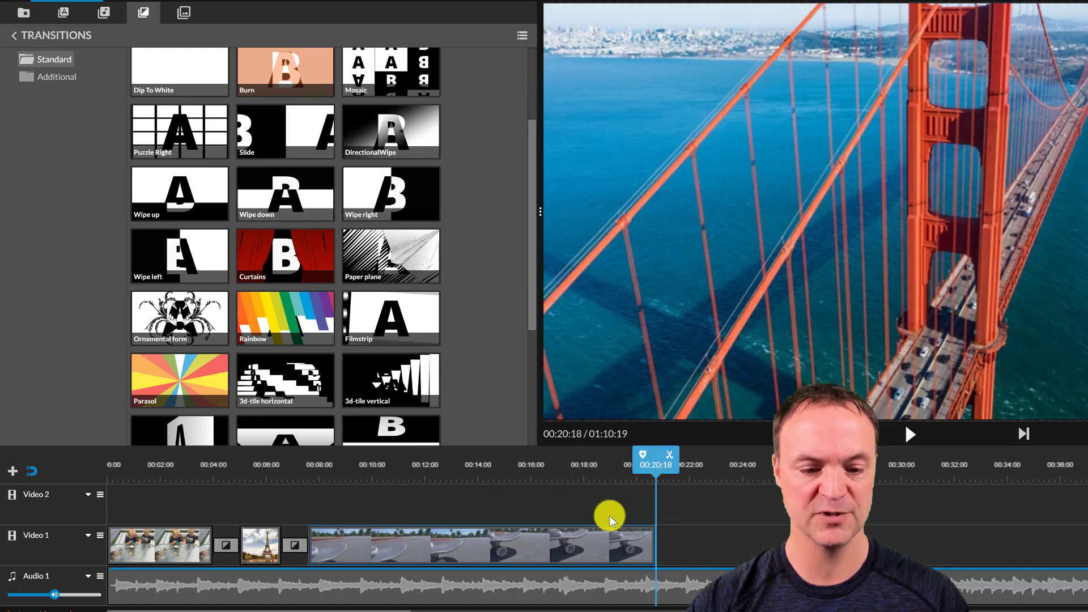
Step: Place the Curtains transition on a split made at 00:19:00 in the skateboard clip, and cue the playhead to 00:17:23
drag(652, 457, 623, 461)
click(624, 457)
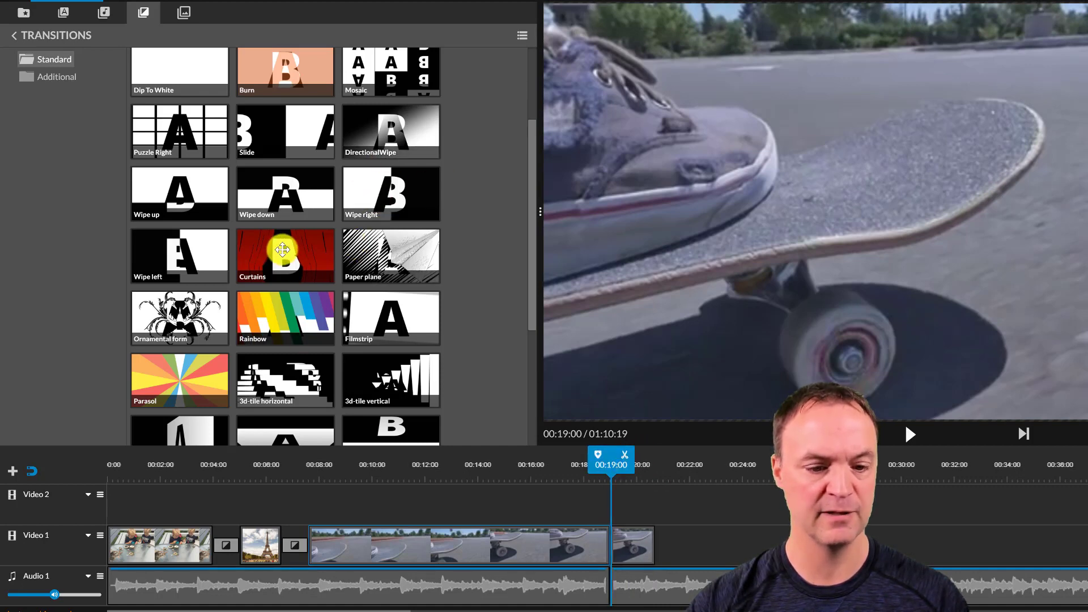
drag(286, 262, 612, 549)
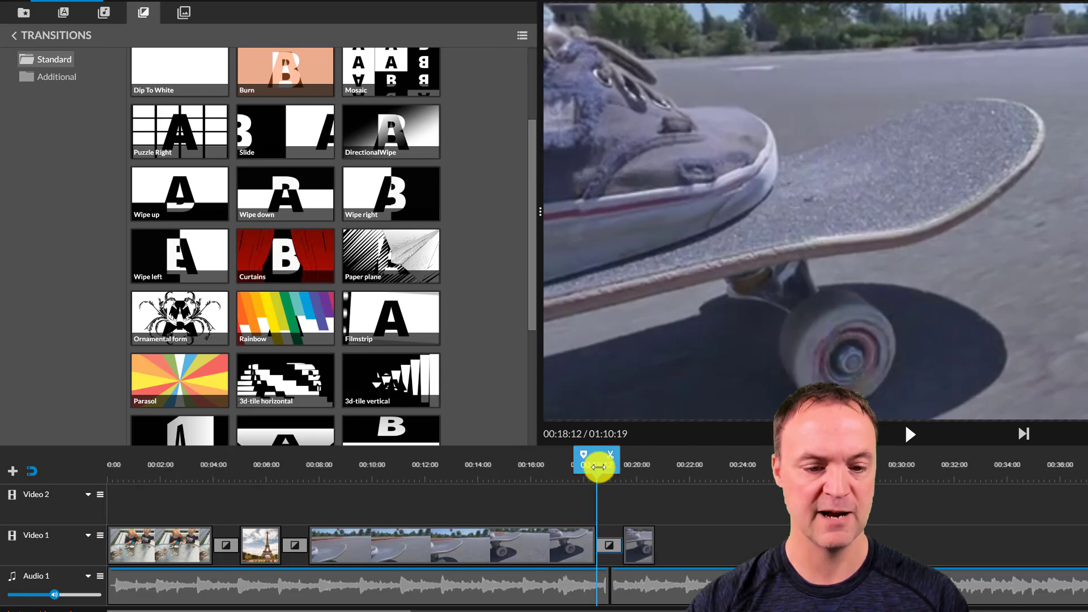
drag(598, 466, 589, 465)
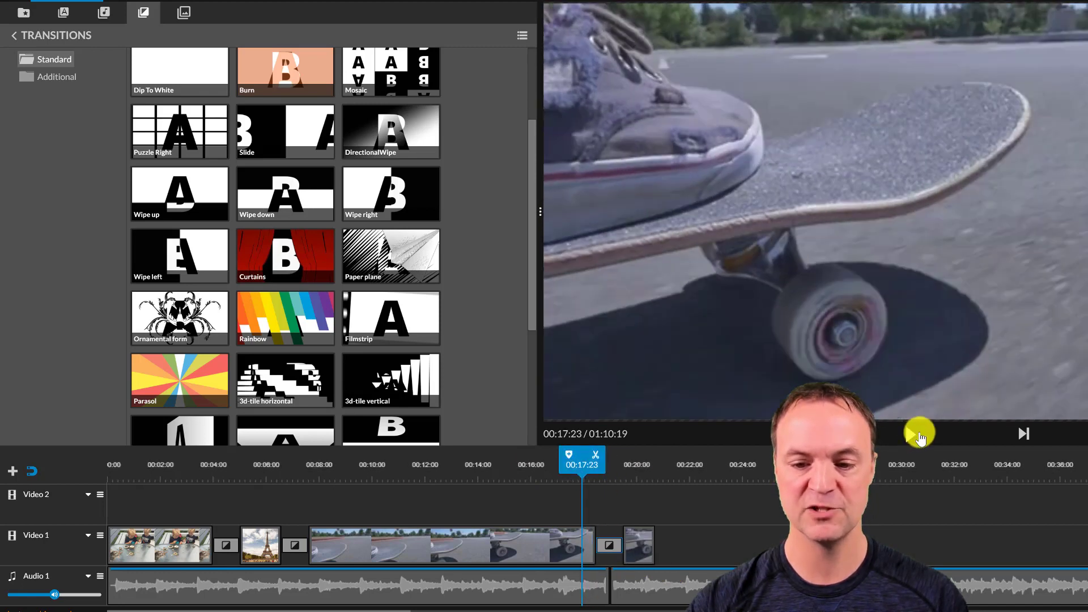
Step: Play the video from 00:17:23 through the Curtains transition and select the Eiffel Tower photo on Video 1
click(910, 435)
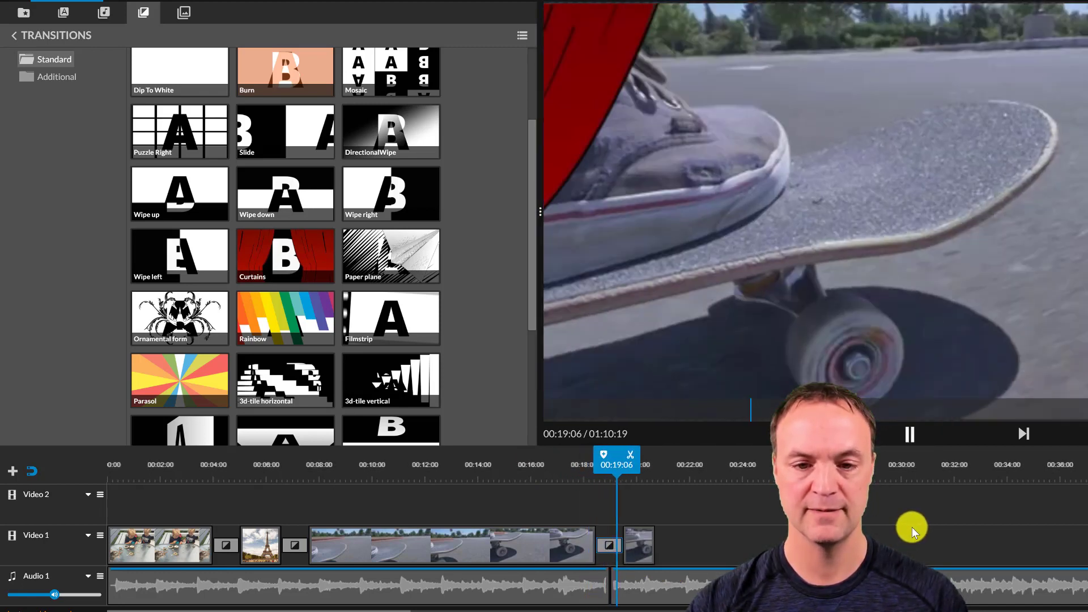
click(913, 435)
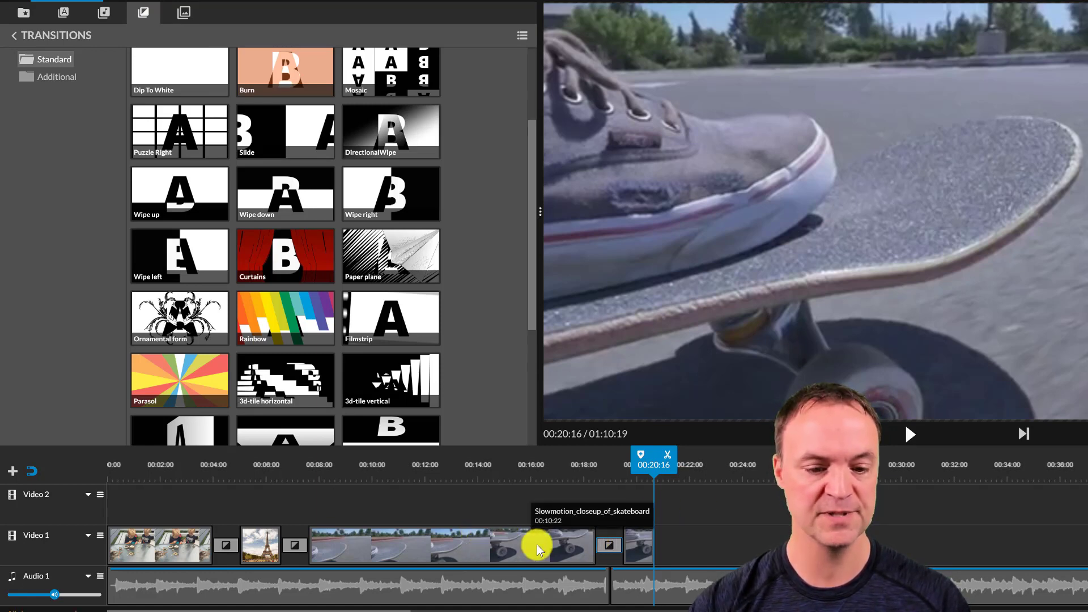
click(259, 546)
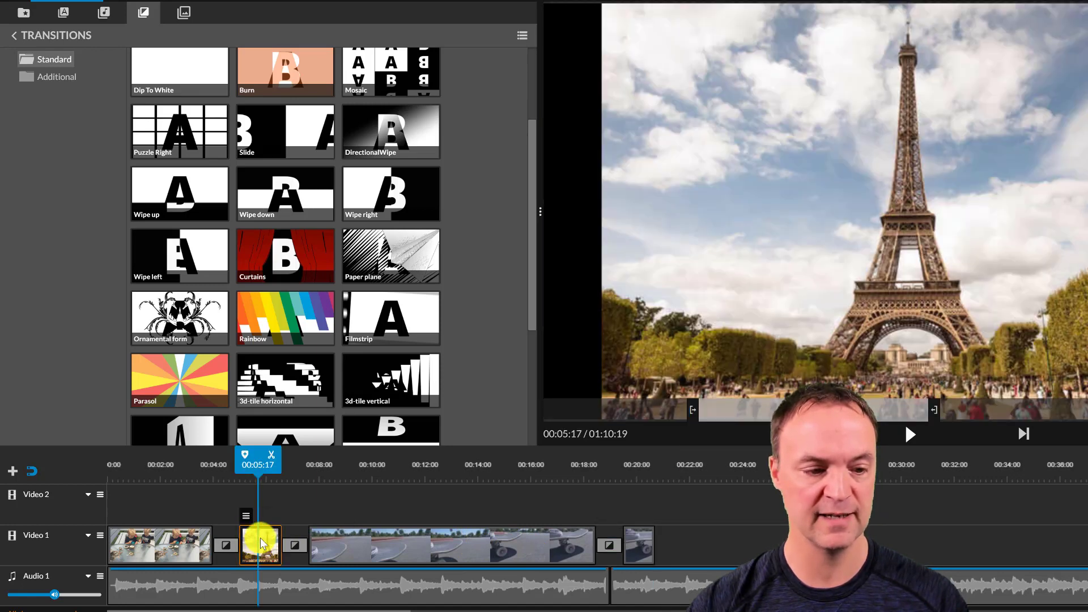
click(249, 542)
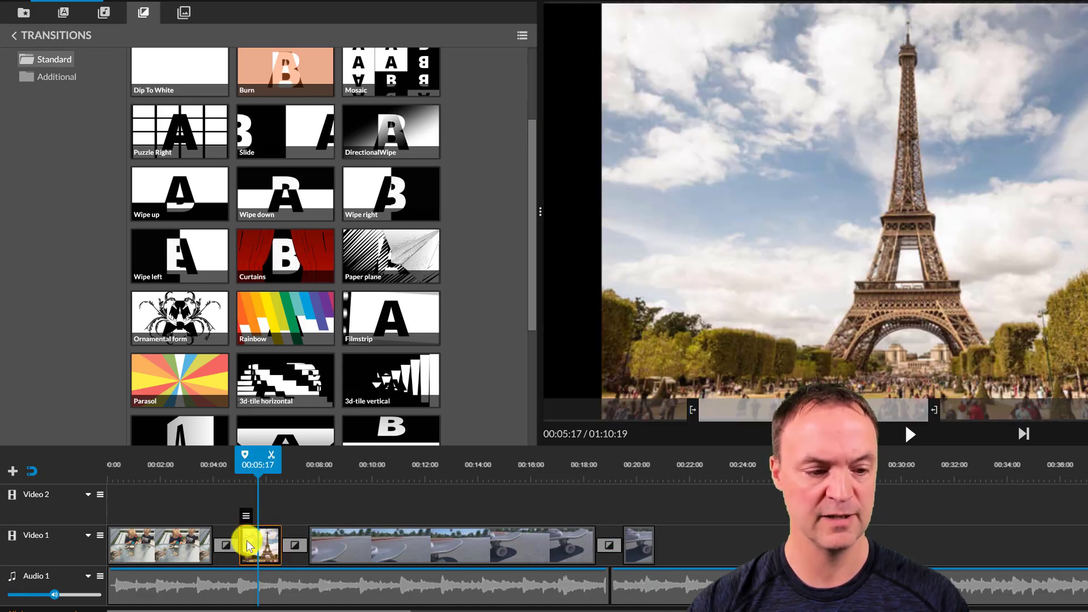
Step: Lower the opacity line at the end of the longer skateboard clip to 0% and play the resulting fade to black
click(417, 549)
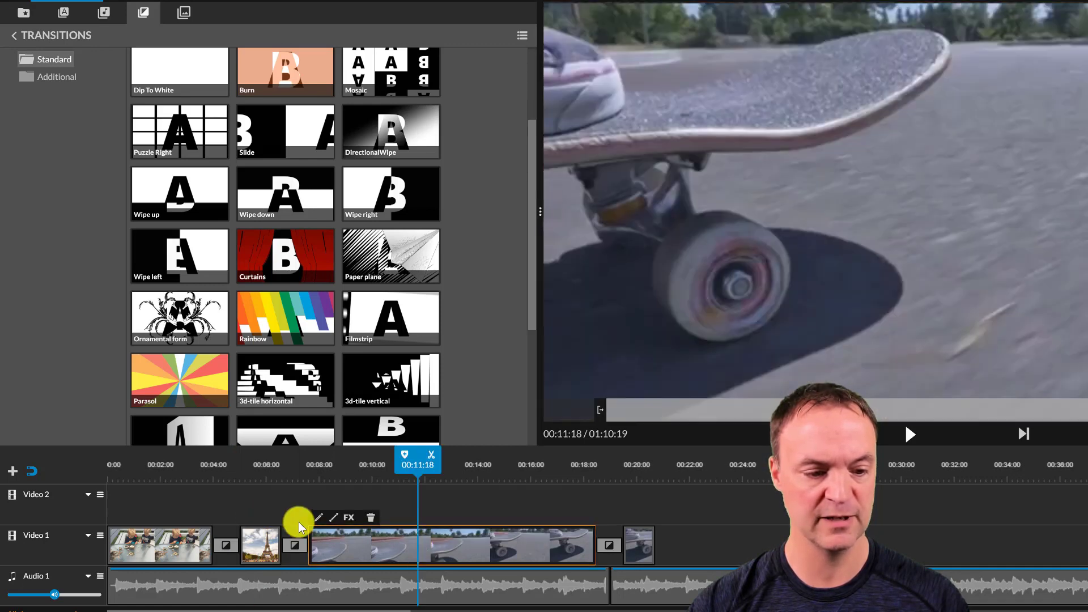
click(334, 518)
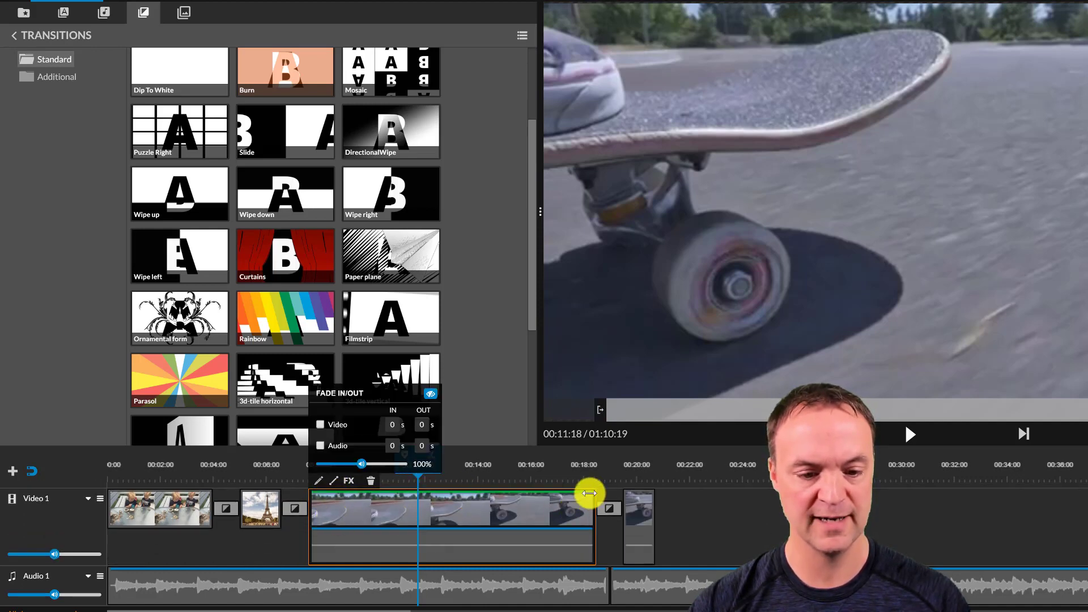
mouse_move(590, 503)
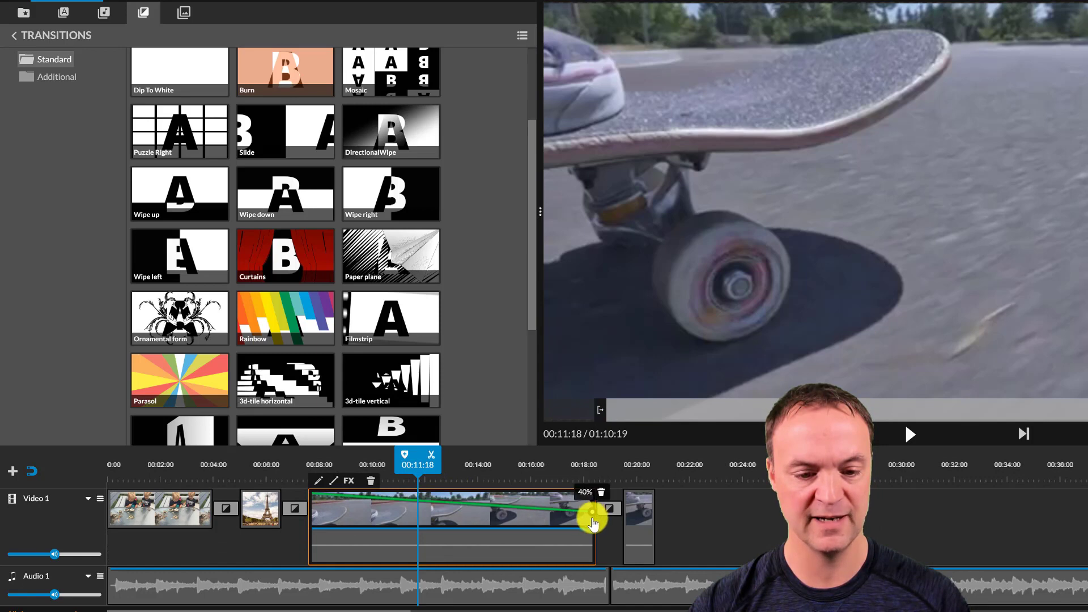
drag(593, 531, 593, 536)
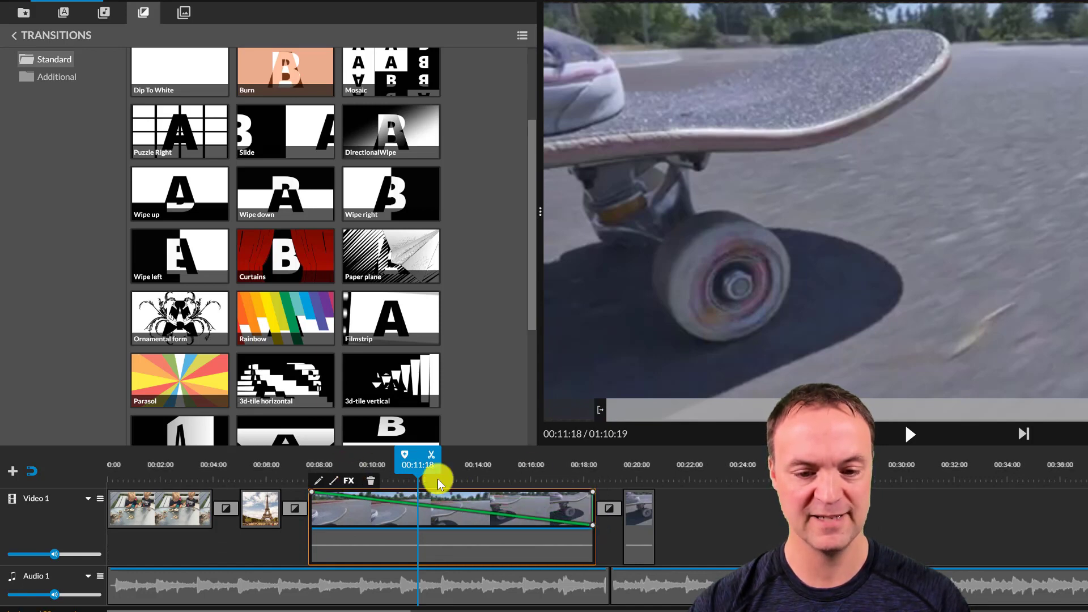
click(912, 436)
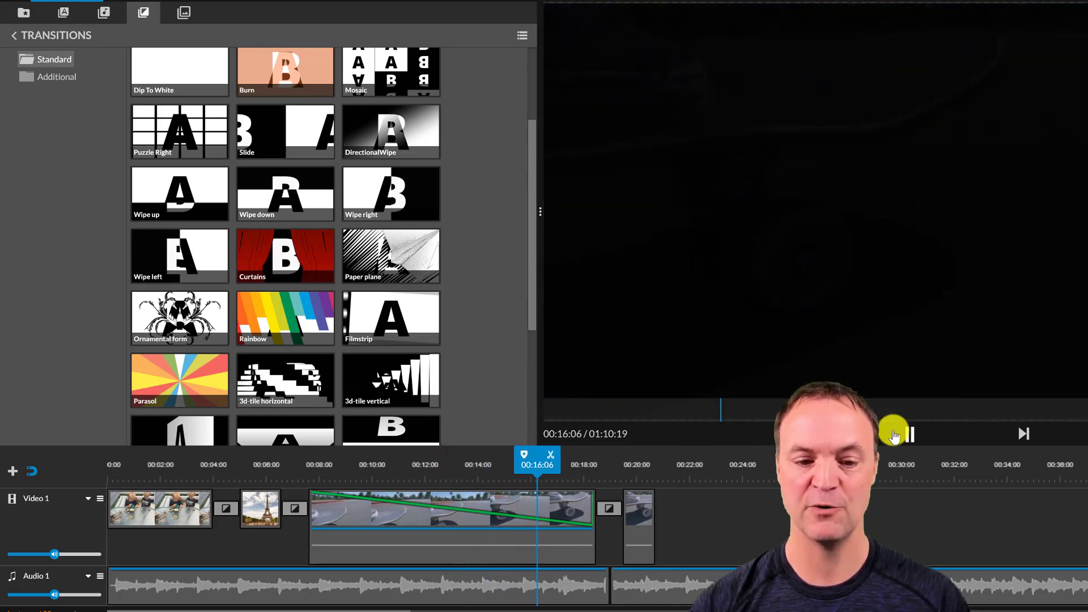
click(895, 435)
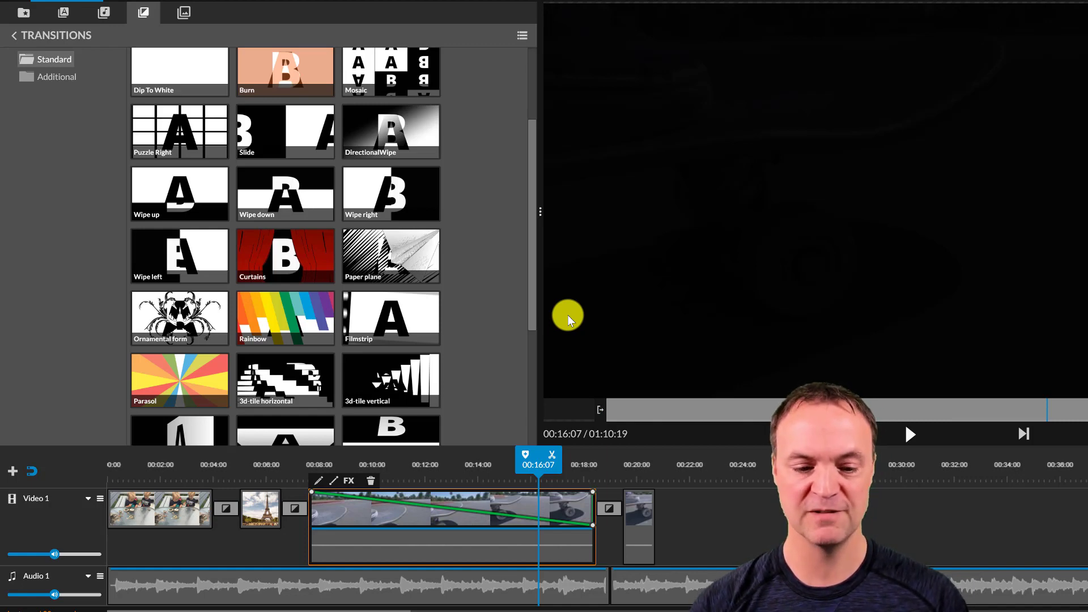
Step: Raise the opacity line at the skateboard clip's end back to full and play the clip again to check it
mouse_move(593, 526)
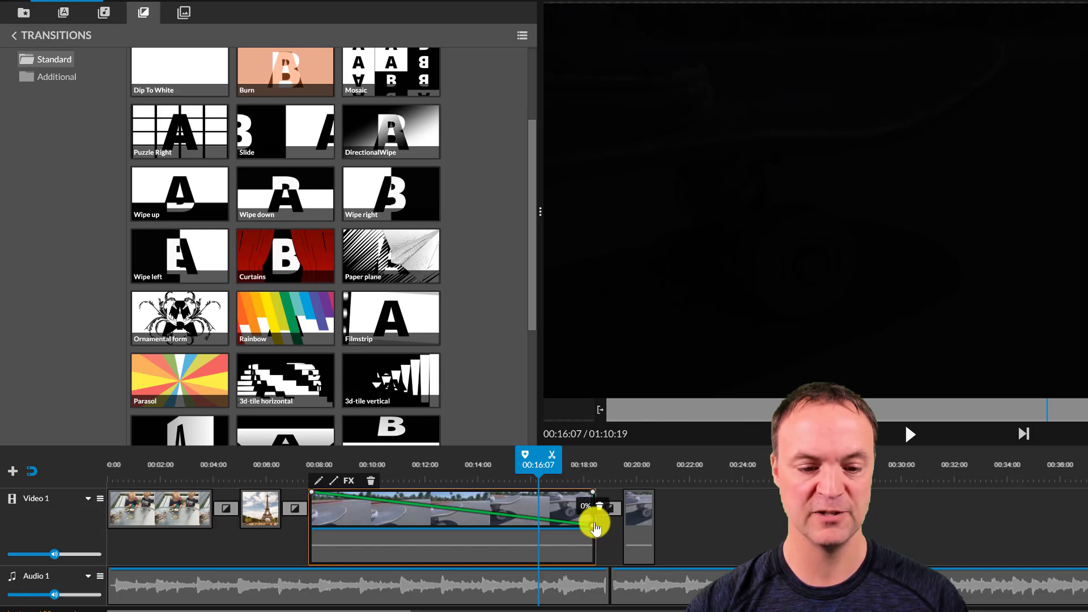
drag(593, 526, 595, 486)
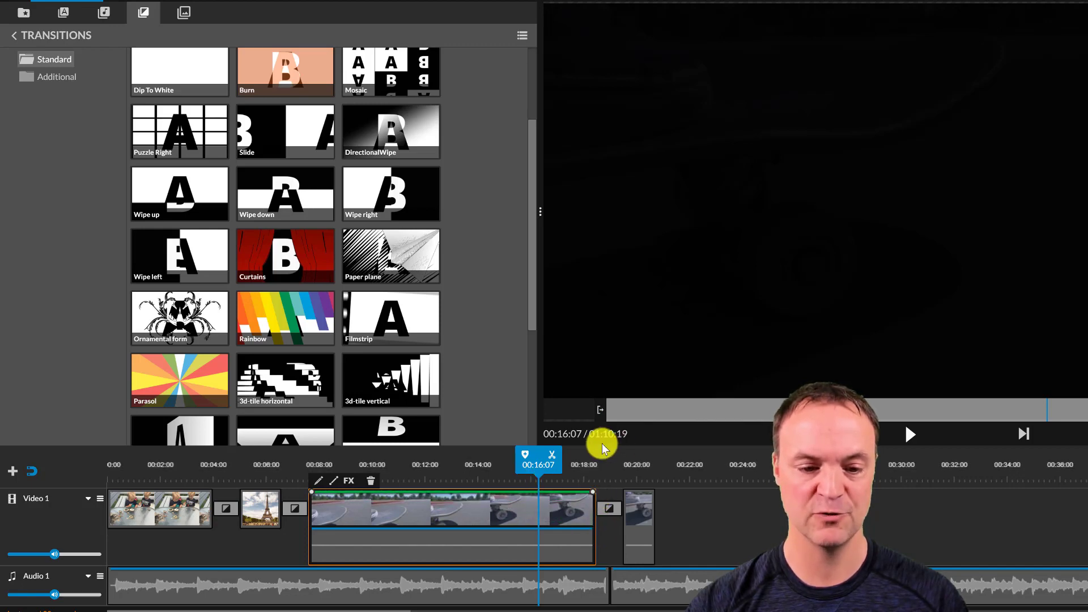
click(530, 463)
click(910, 434)
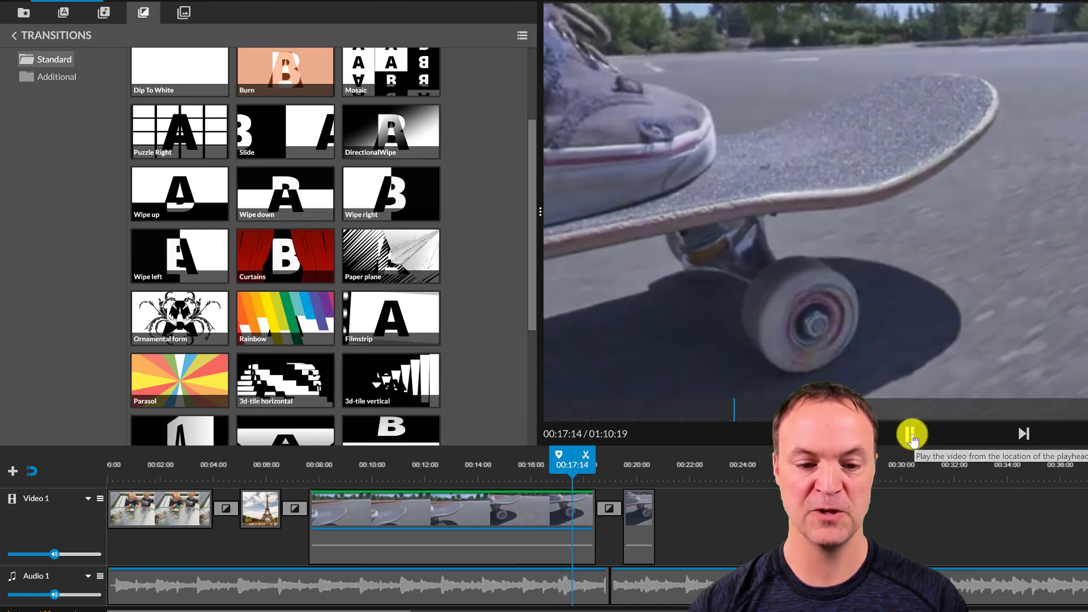
click(910, 435)
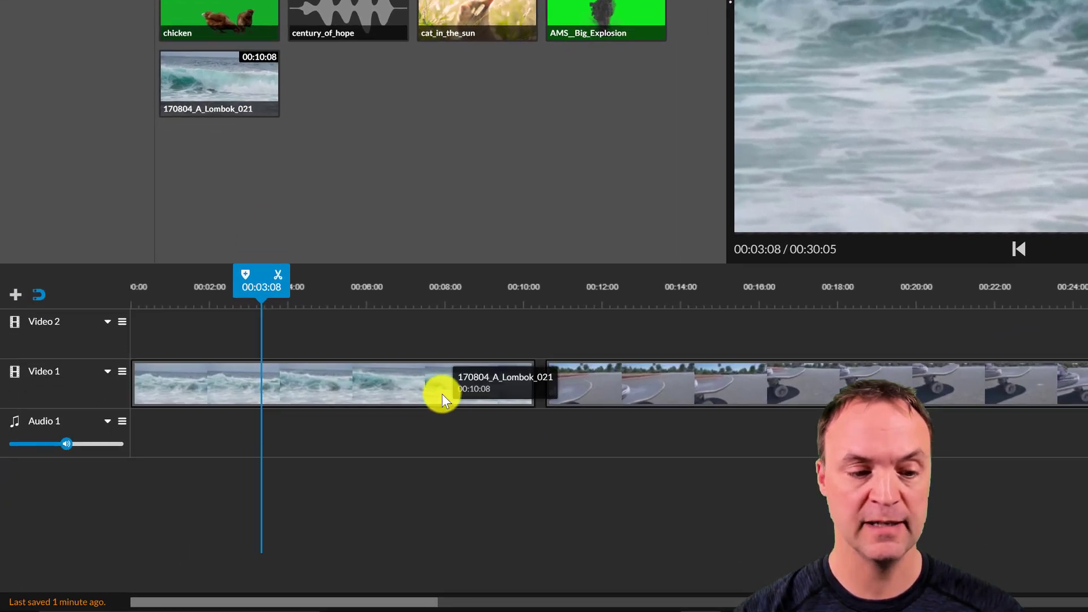
Step: Apply the Invert Colors effect to the 170804_A_Lombok_021 clip only and preview another moment of it
click(307, 461)
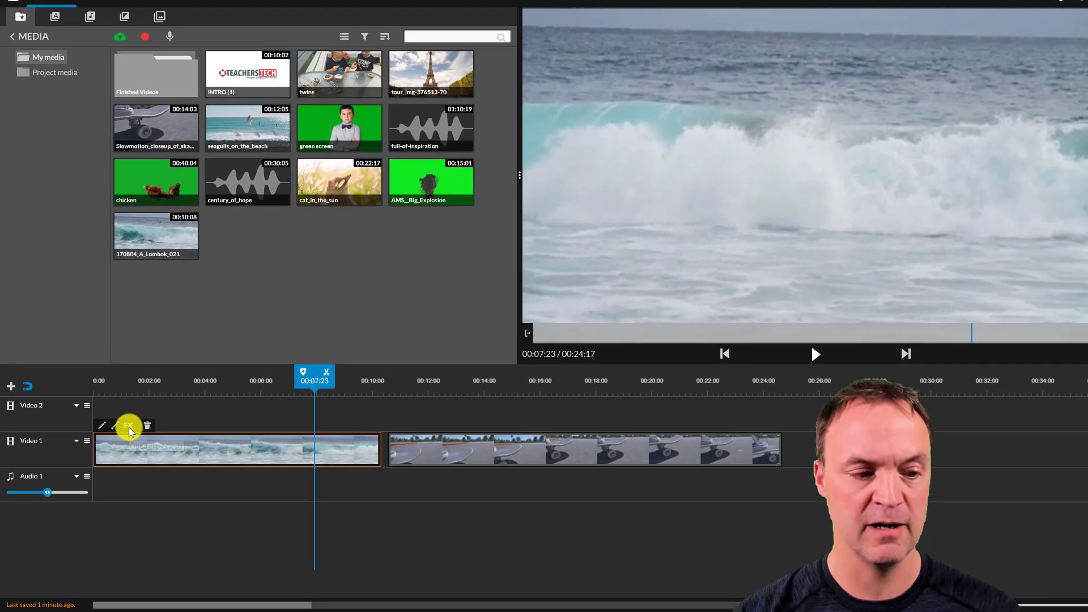
click(180, 350)
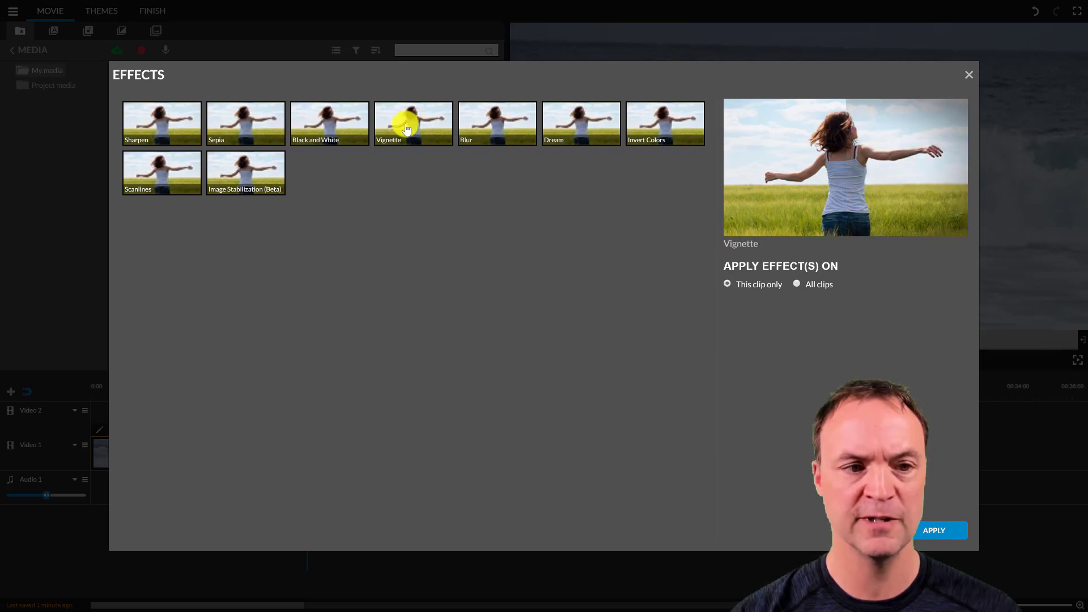
click(649, 127)
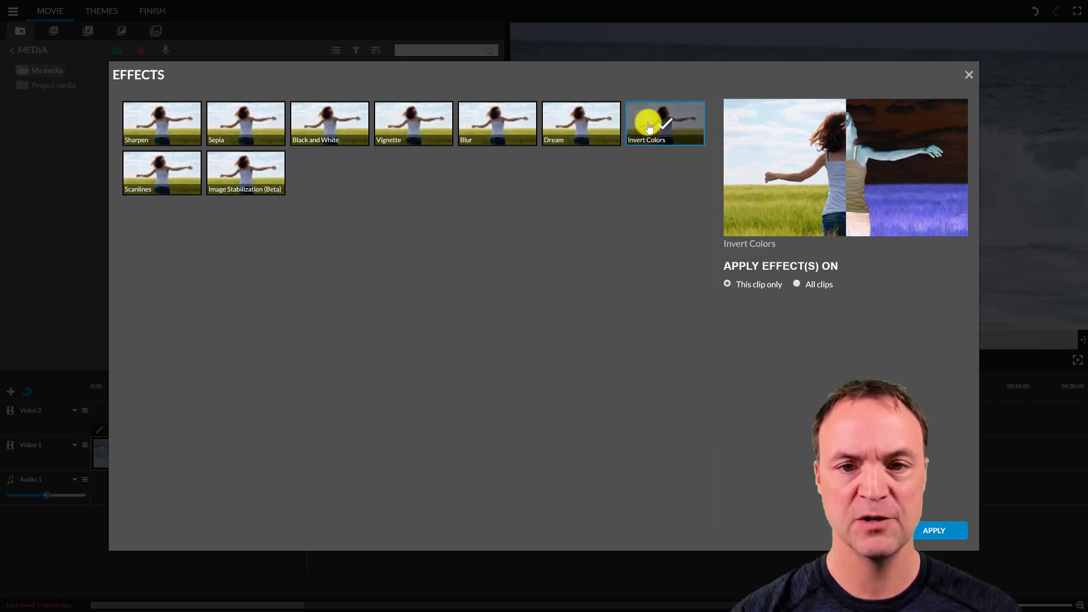
click(941, 532)
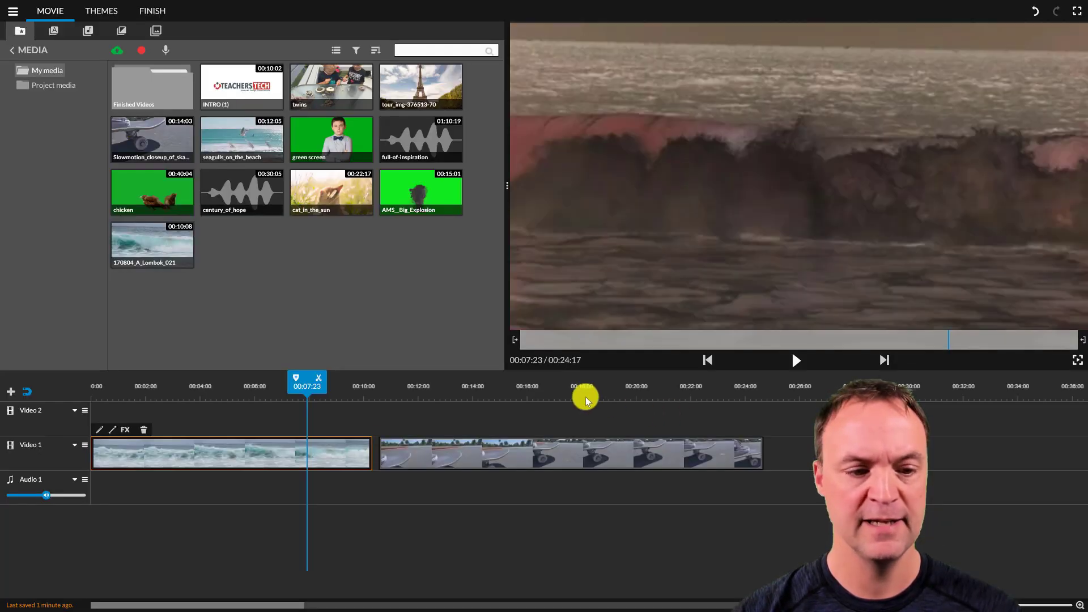
click(267, 383)
Step: Split the Slowmotion_closeup_of_skateboard clip on Video 1 at 00:18:21
click(537, 451)
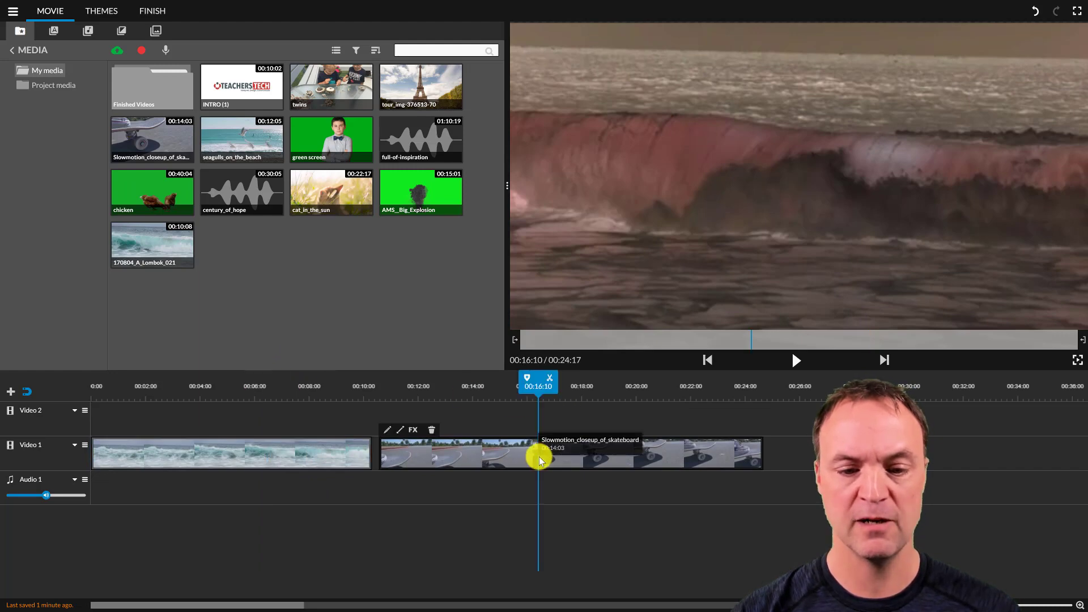
drag(567, 386, 615, 386)
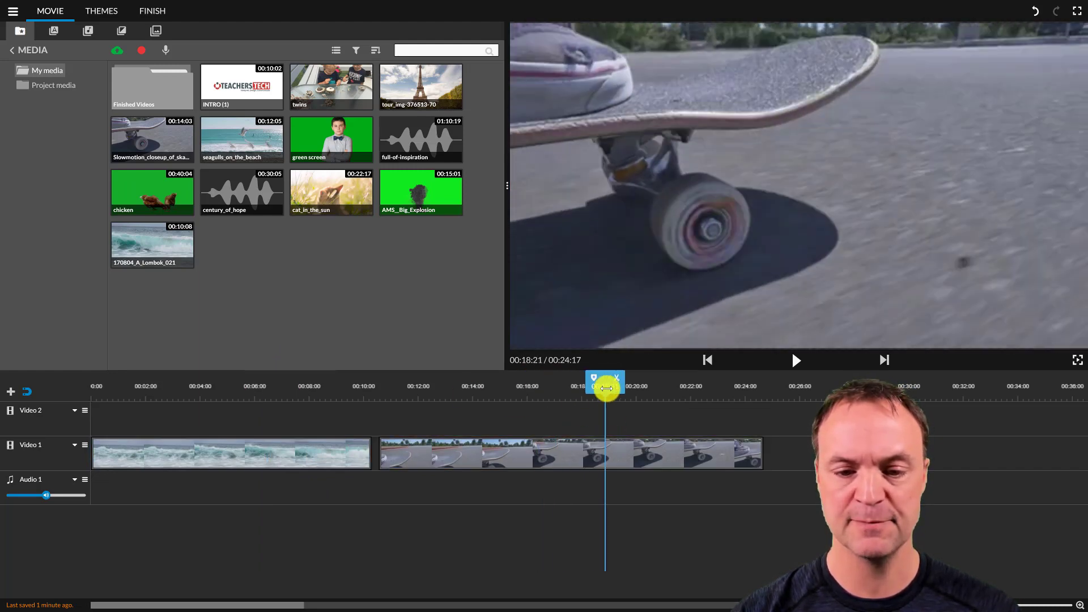
click(617, 378)
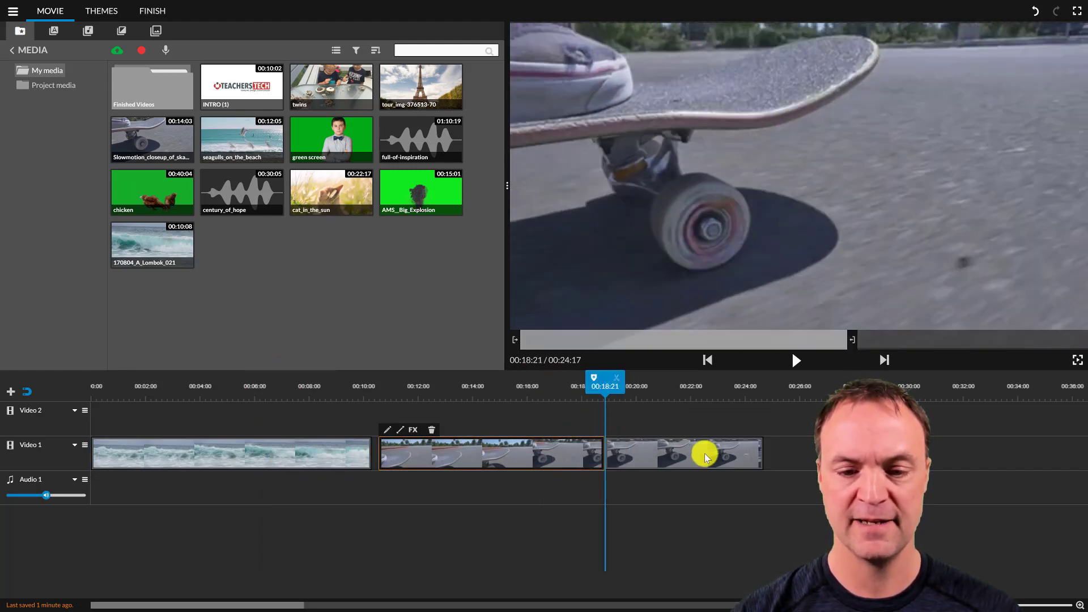
Step: Apply the Sepia effect to the first part of the split skateboard clip only
click(413, 429)
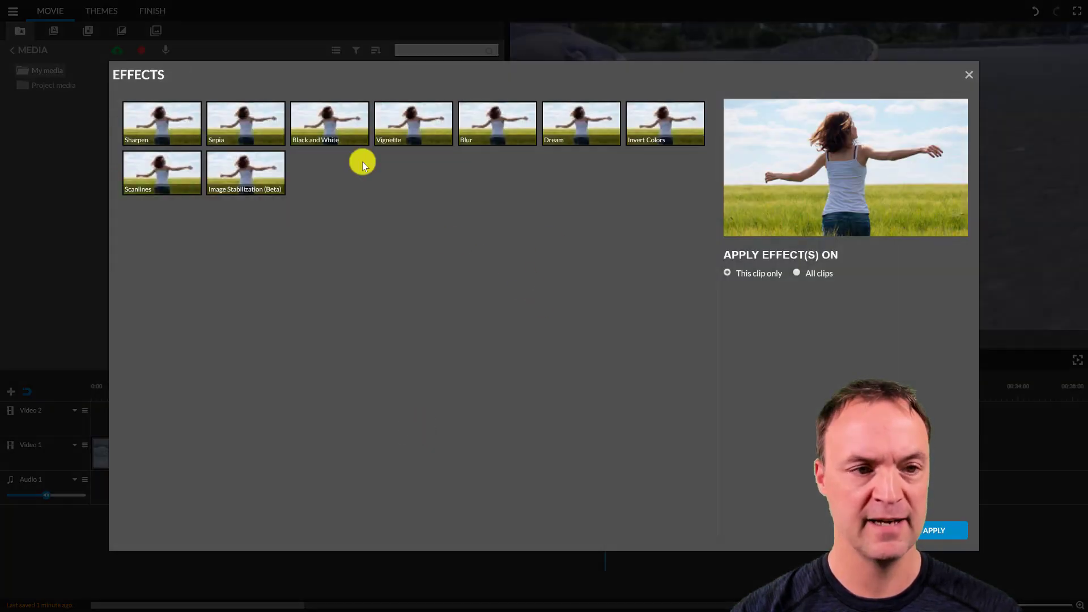
click(216, 129)
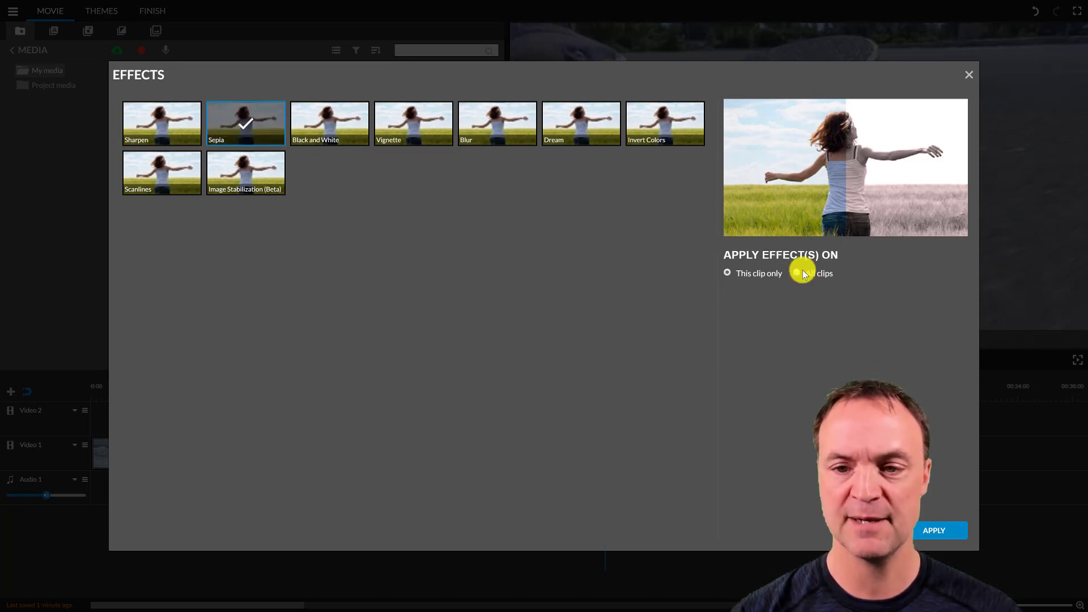
click(952, 529)
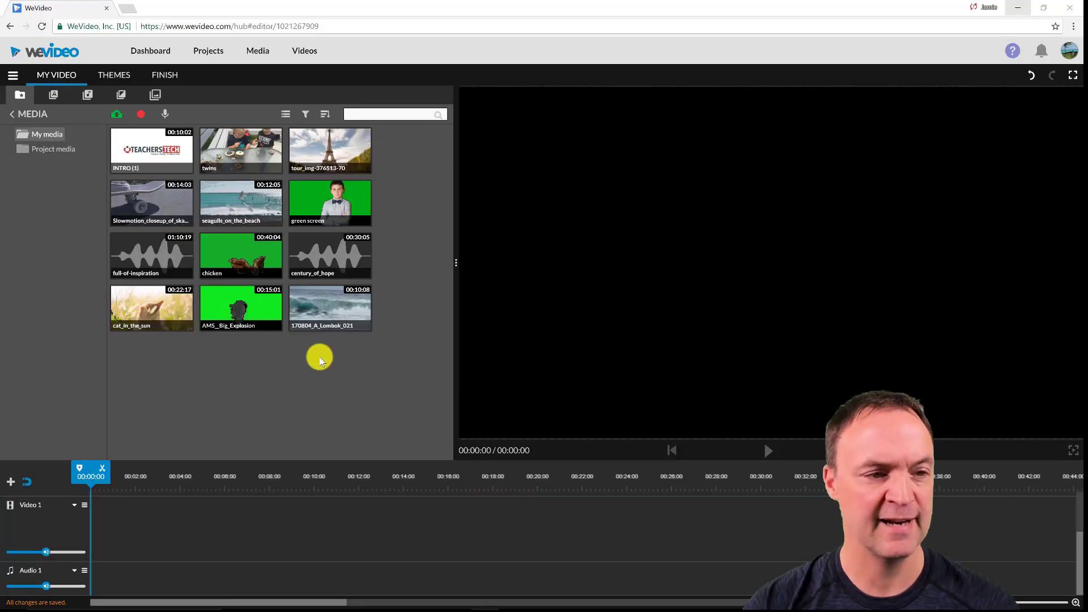
Step: Place the Slowmotion_closeup_of_skateboard and seagulls_on_the_beach clips back to back on Video 1, with the track at its compact height
drag(155, 213, 114, 526)
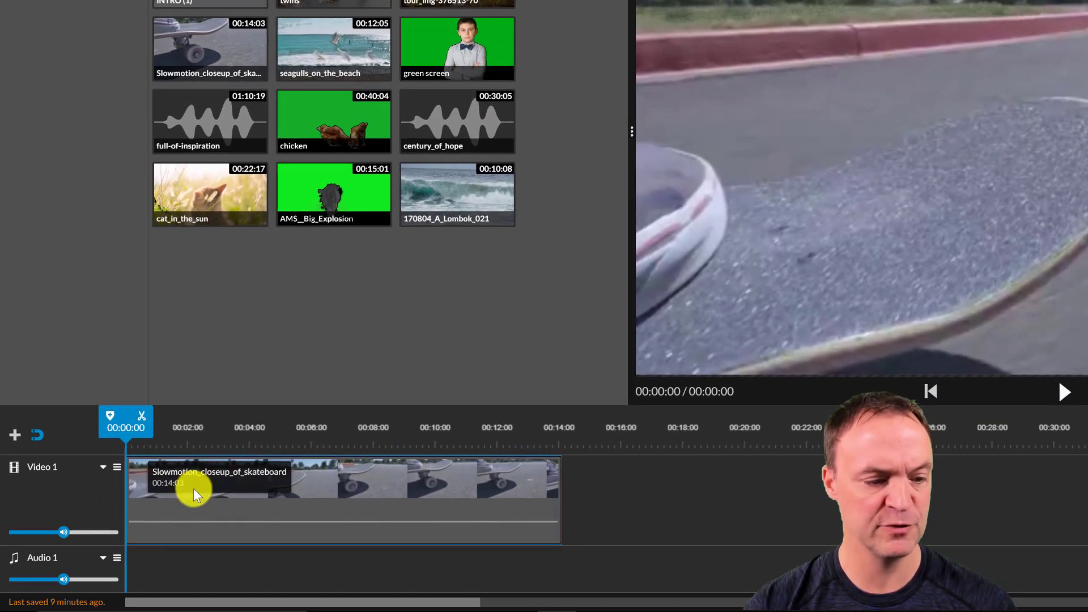
click(105, 472)
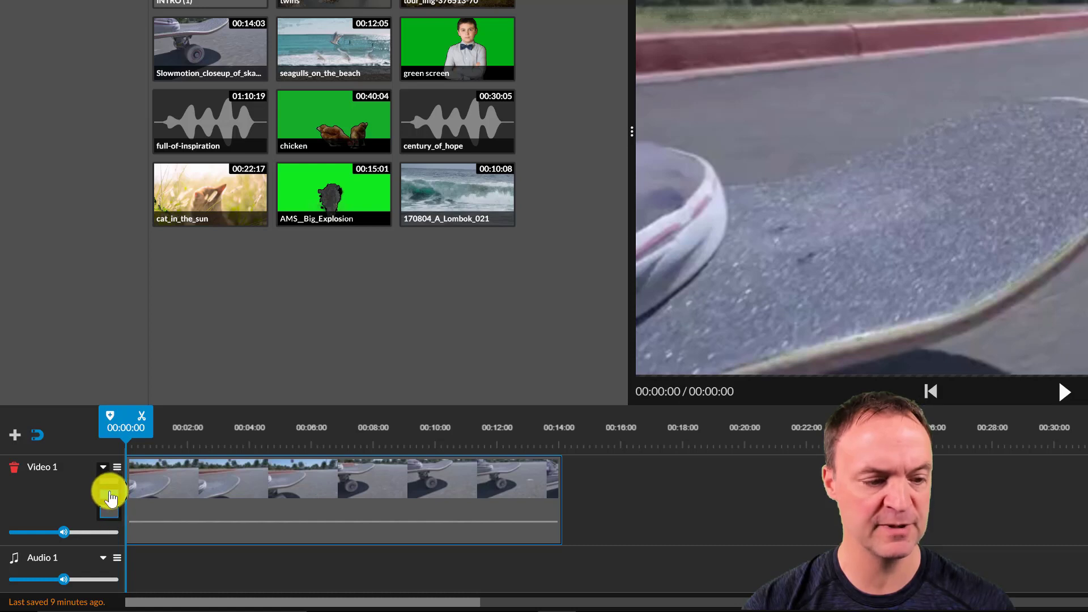
click(111, 499)
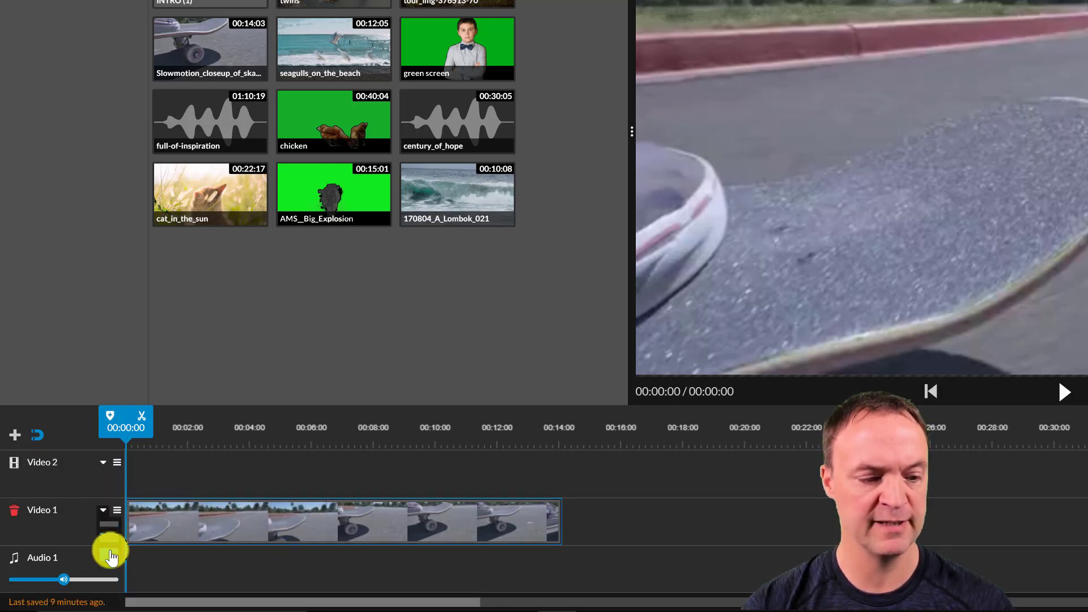
click(111, 549)
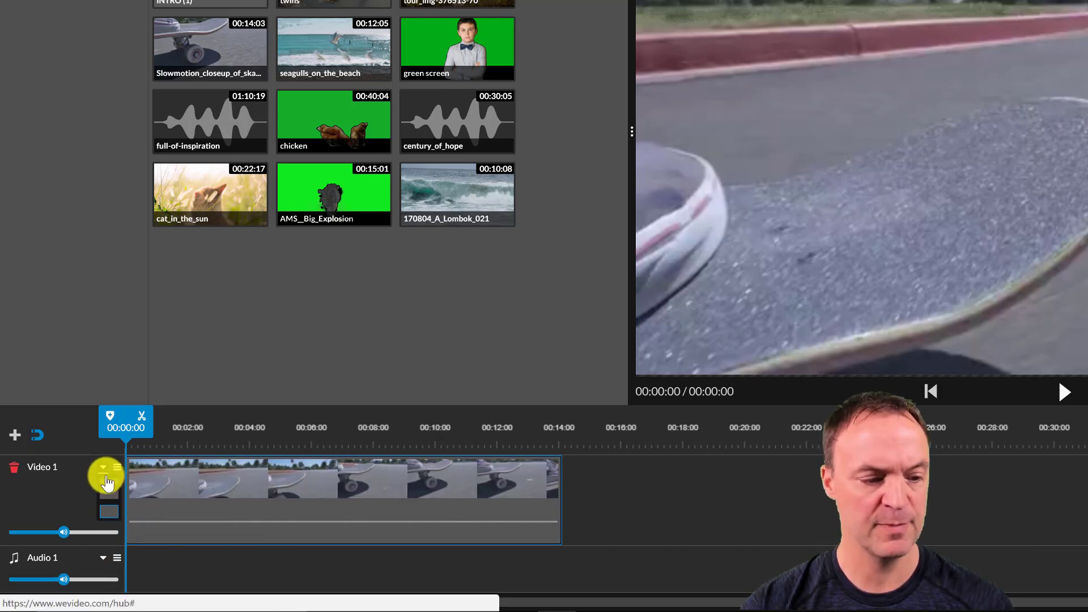
key(ctrl+z)
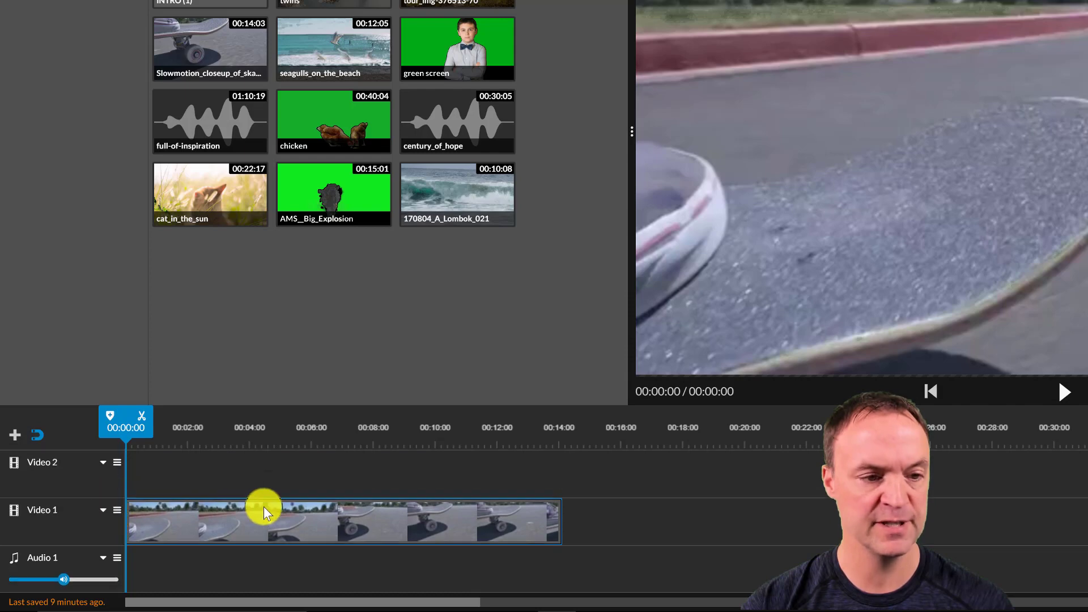
drag(313, 64, 587, 525)
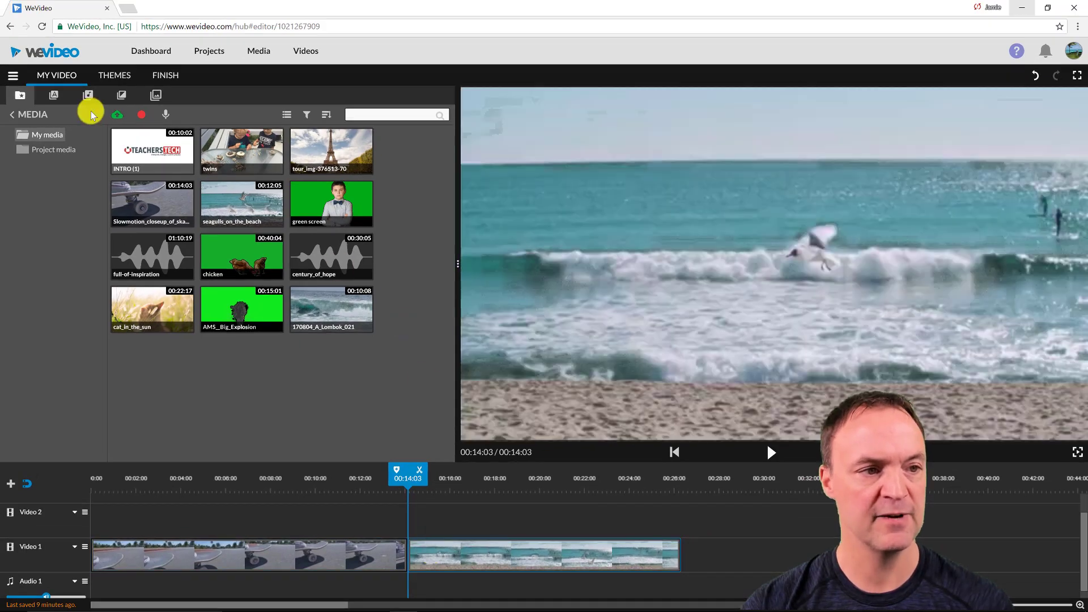
Step: Place the Stack - Title motion text from the Motion & more collection on Video 2 at 00:10:16, overlapping both clips
click(54, 96)
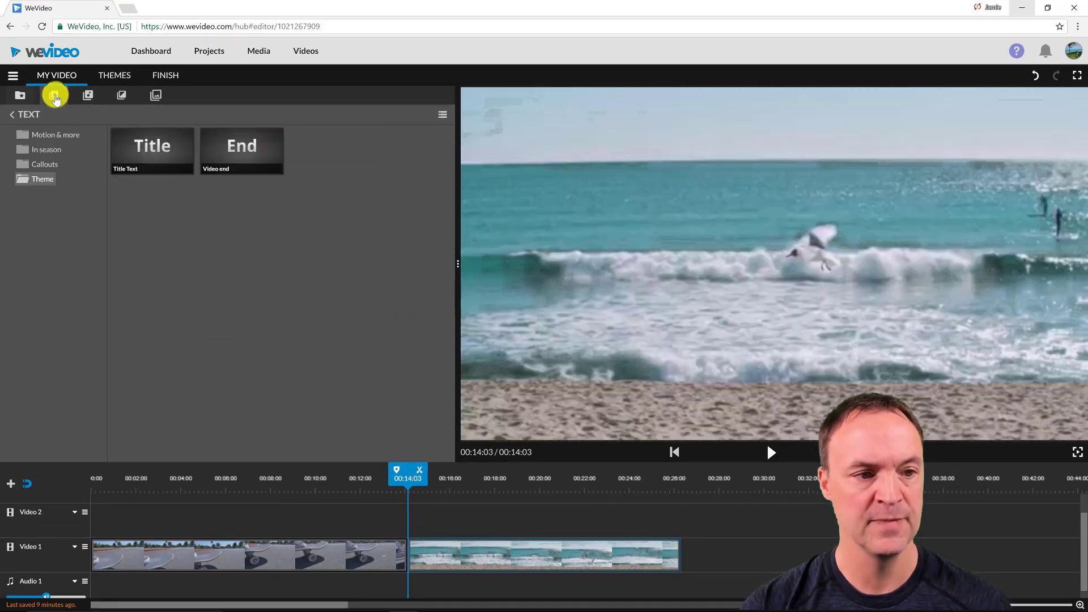
click(55, 137)
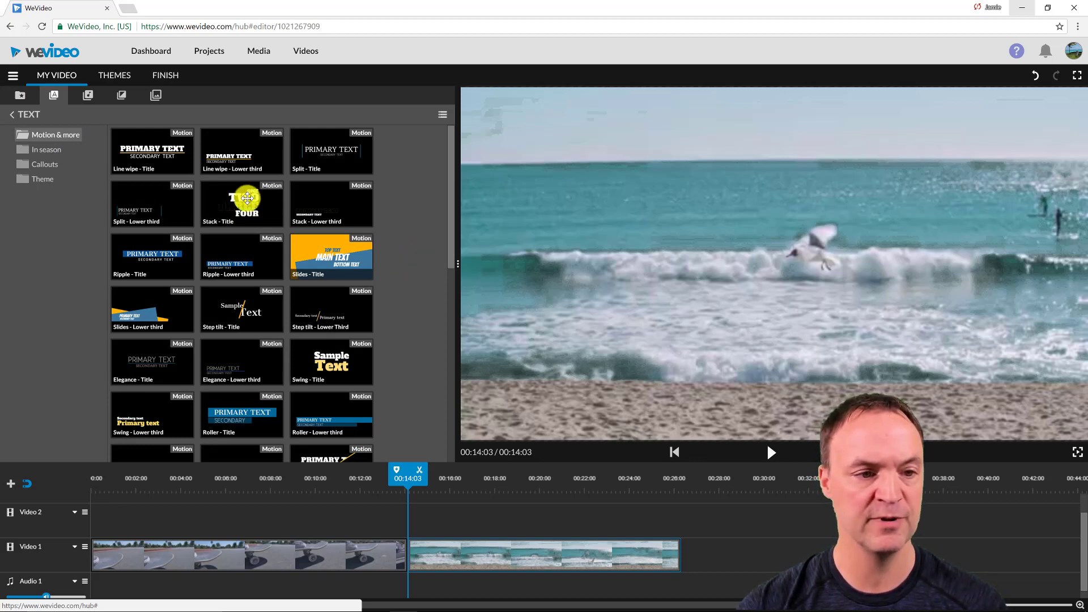
drag(237, 203, 343, 534)
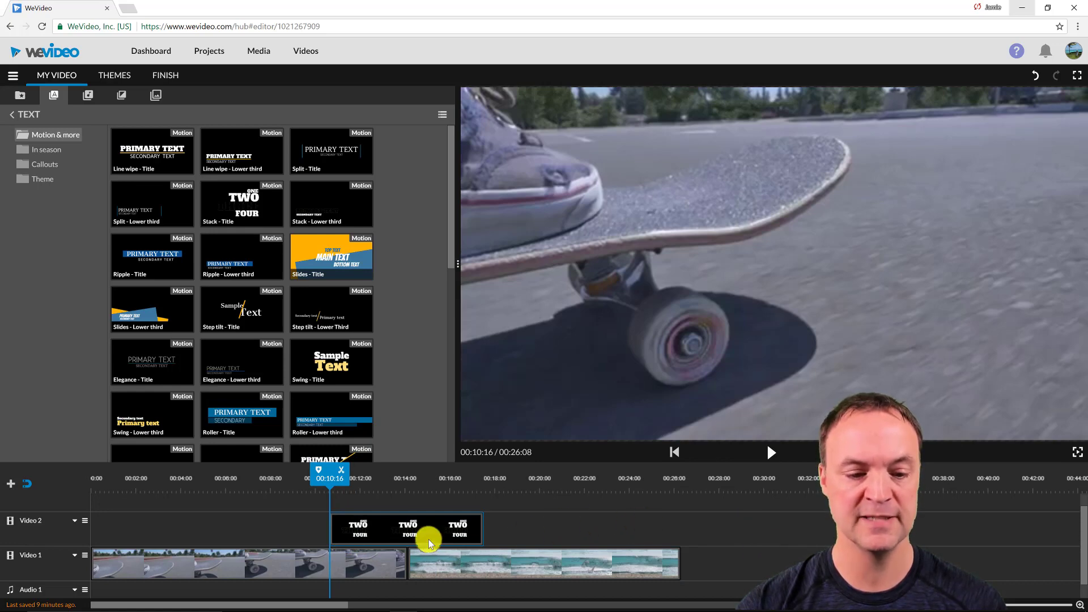
Step: Play the video through the title overlay and move the title to Video 1 directly after the seagulls clip
click(771, 452)
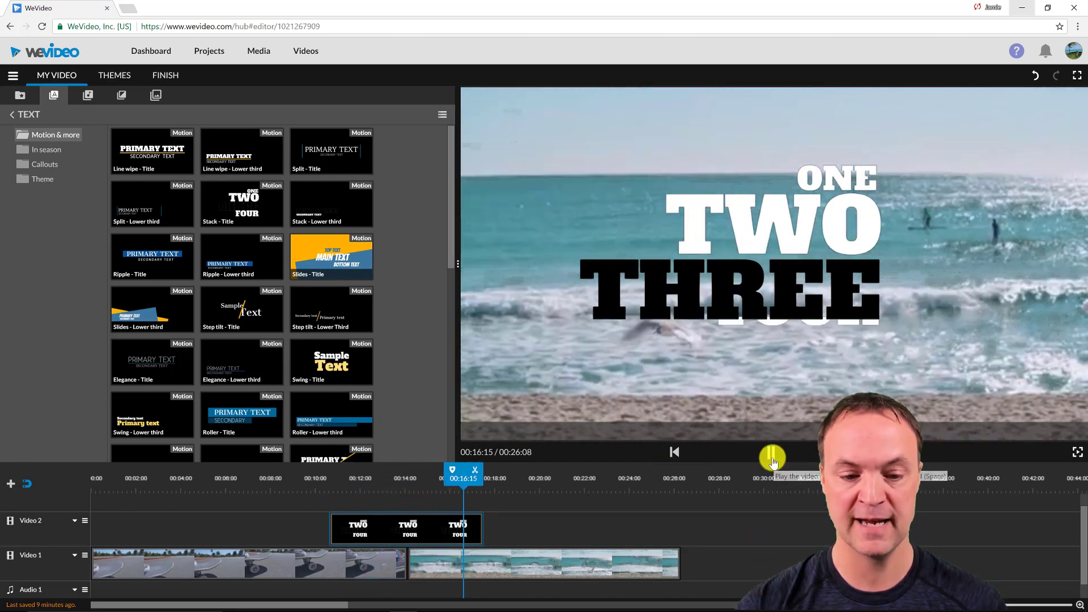
click(772, 454)
drag(393, 520, 740, 568)
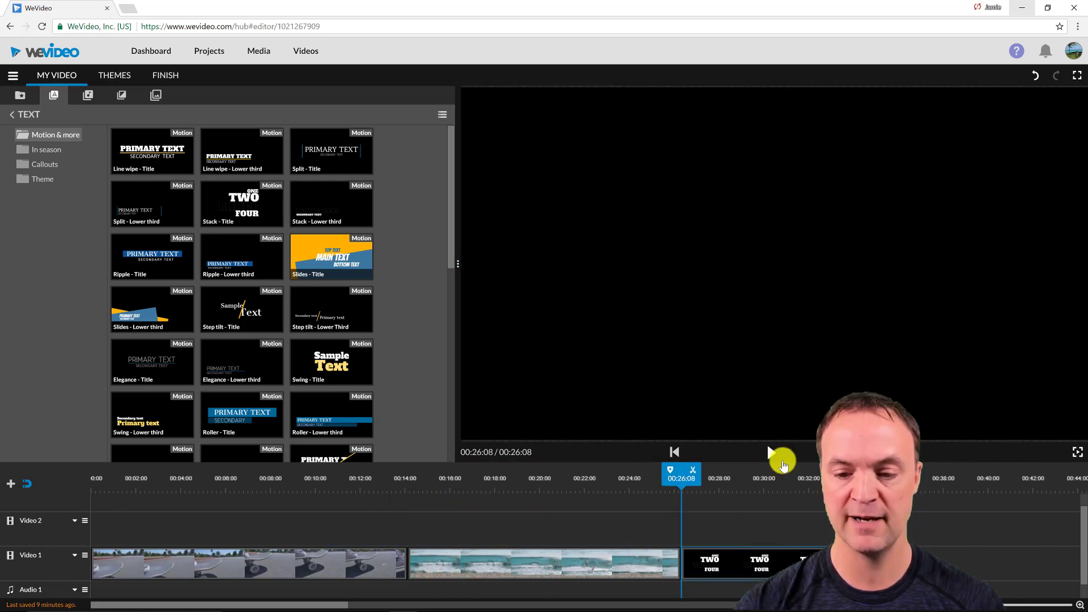
Step: Preview the title after the seagulls clip, move it to Video 2 over the seagulls clip, and play the overlay
click(774, 457)
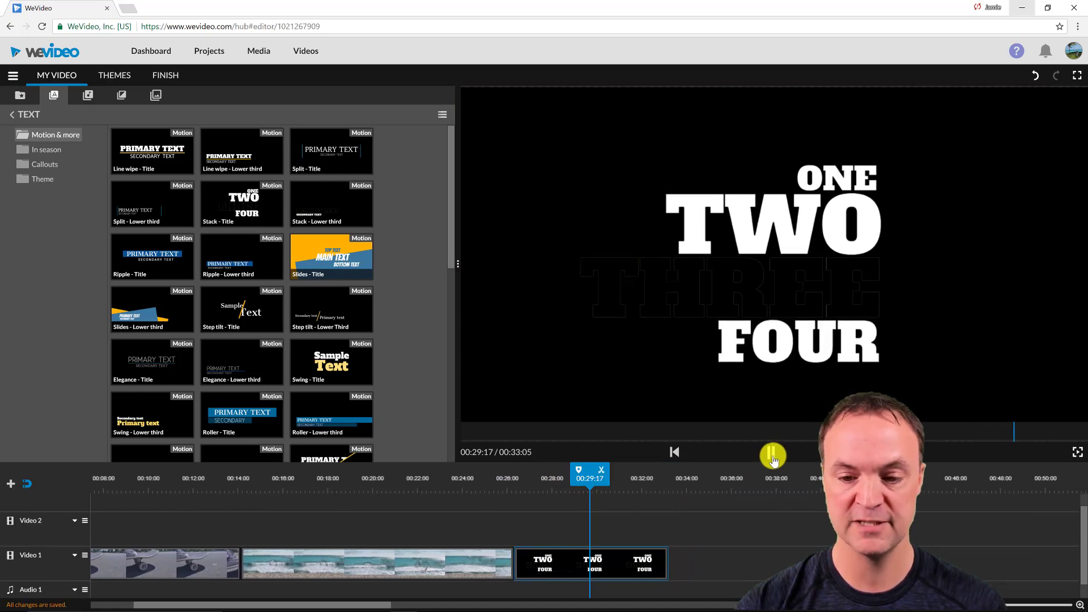
click(772, 455)
drag(636, 557, 394, 520)
click(772, 452)
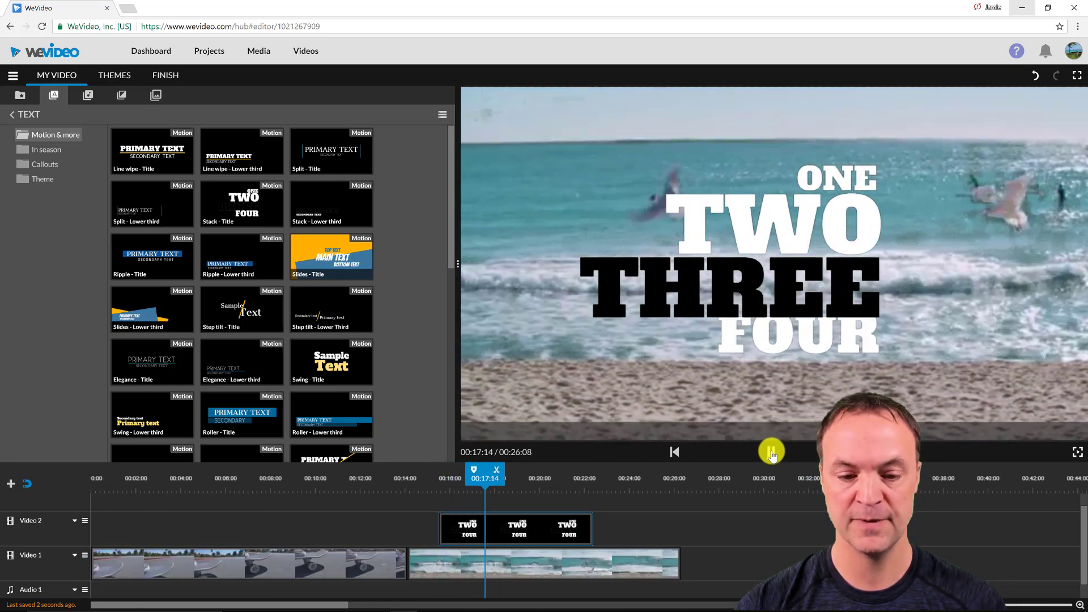
click(772, 451)
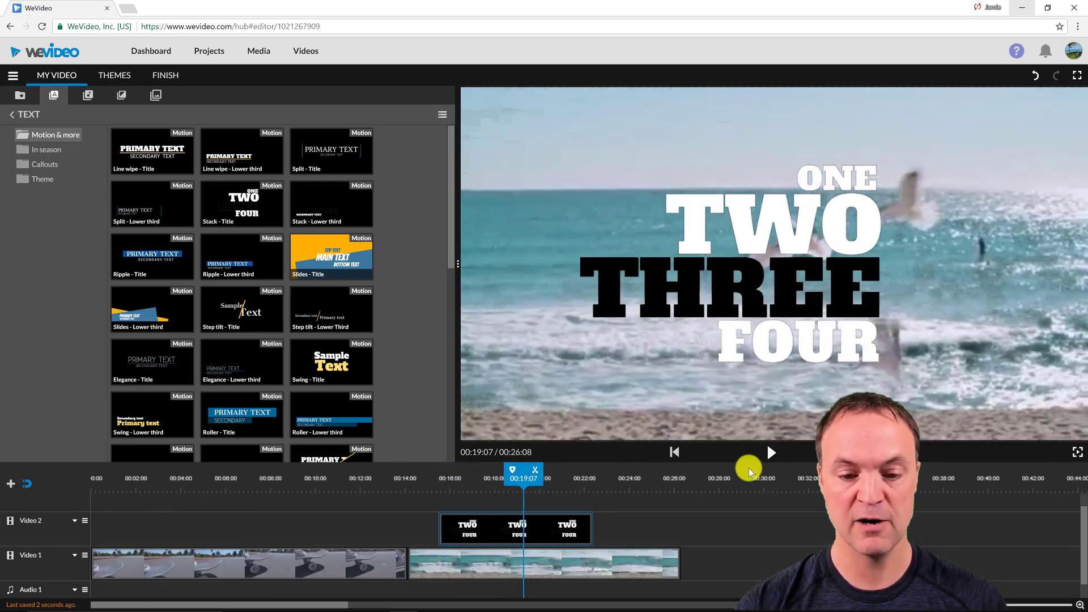
Step: Edit the Stack title, replacing TWO with "six" and setting the second palette color to blue, rgb(0, 0, 255)
click(542, 531)
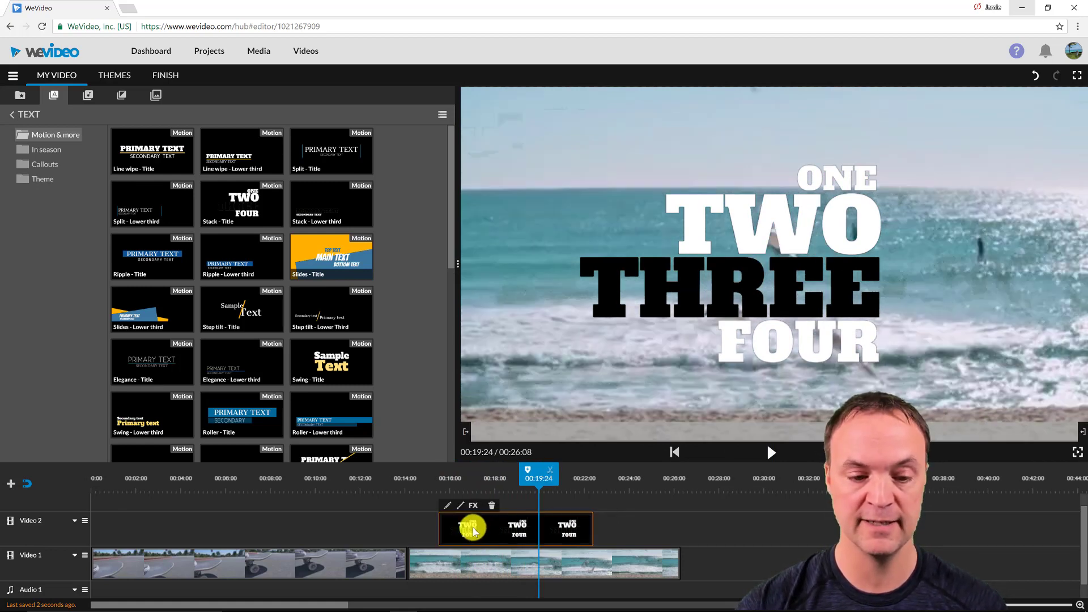
click(448, 506)
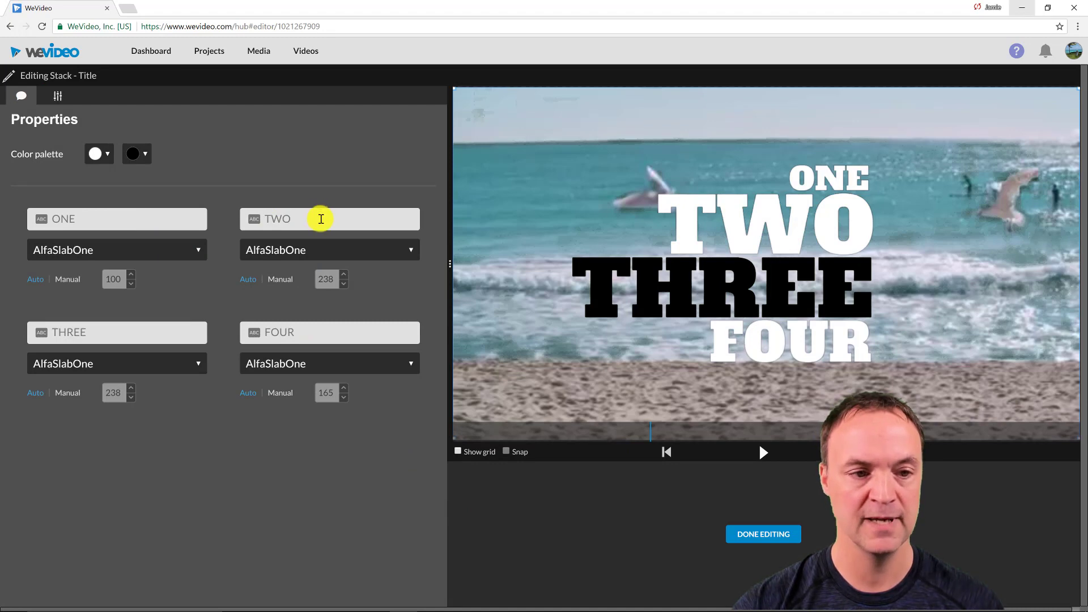
drag(321, 219, 250, 224)
key(BackSpace)
text(six)
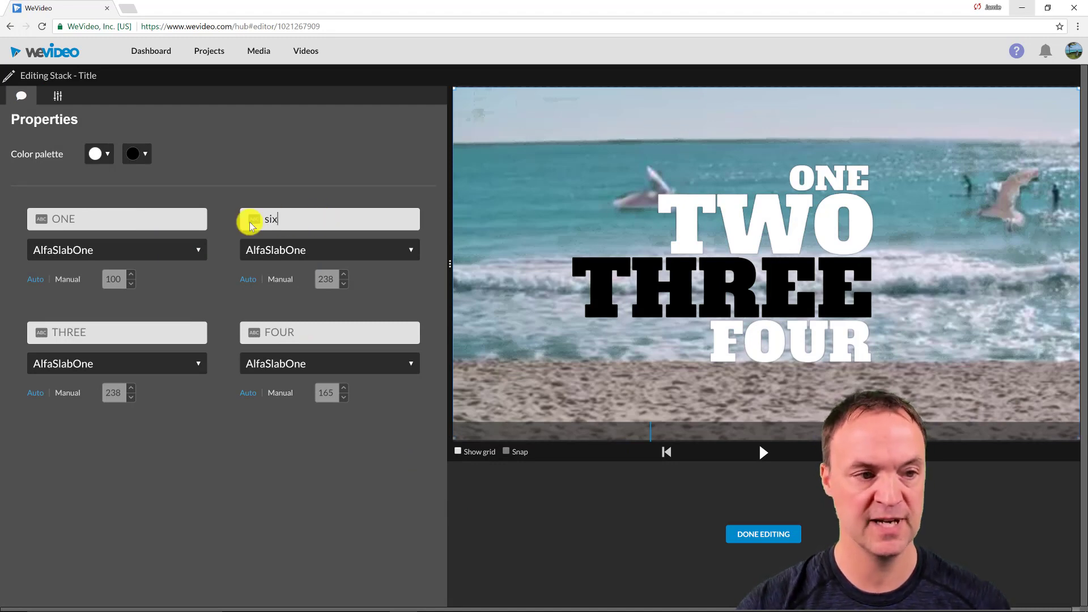
click(147, 156)
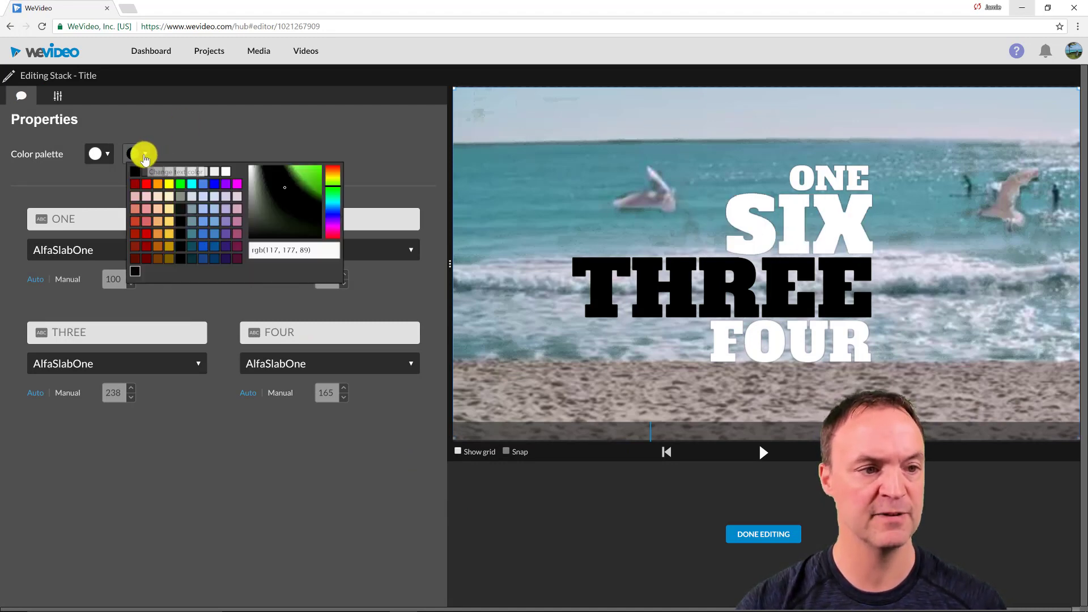
click(214, 184)
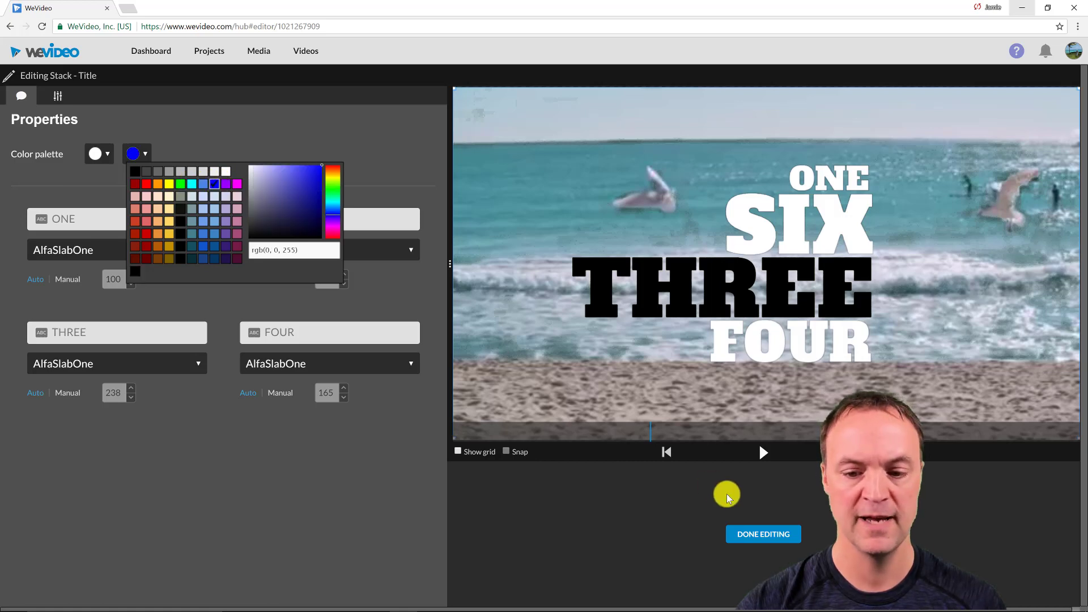
click(758, 530)
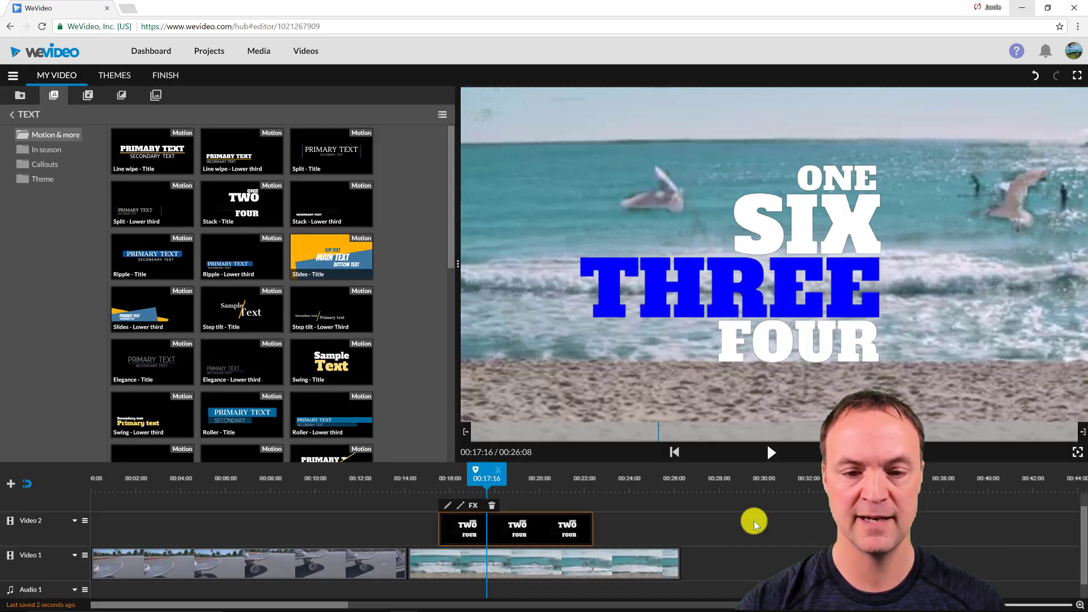
Step: Play the edited title over the seagulls clip starting from 00:15:07
click(485, 476)
drag(453, 478, 435, 478)
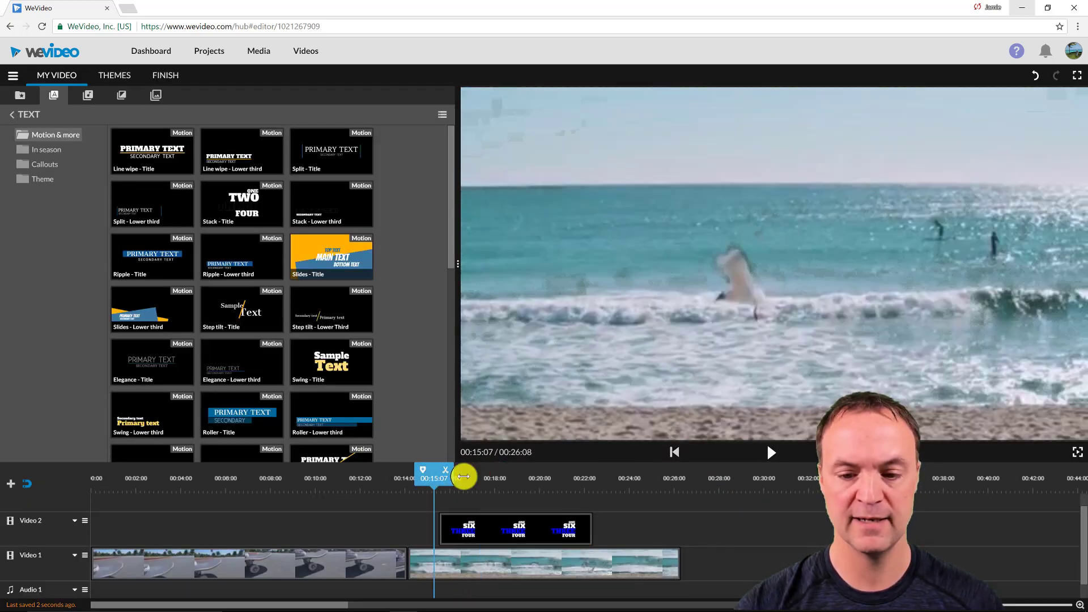
click(771, 452)
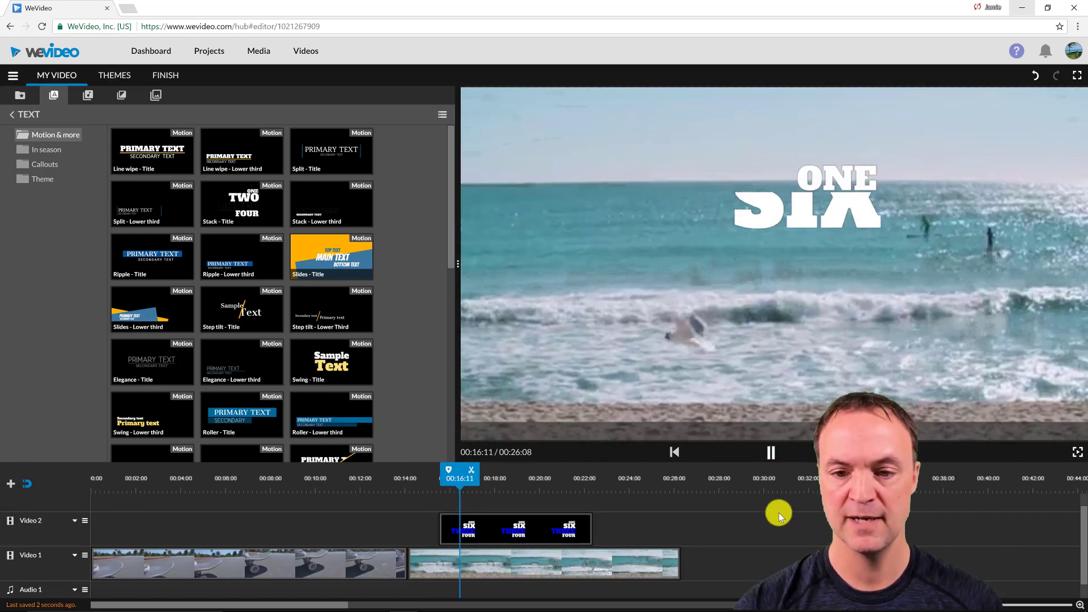
click(771, 452)
Step: Browse the In season and Callouts text collections
scroll(292, 307, down, 2)
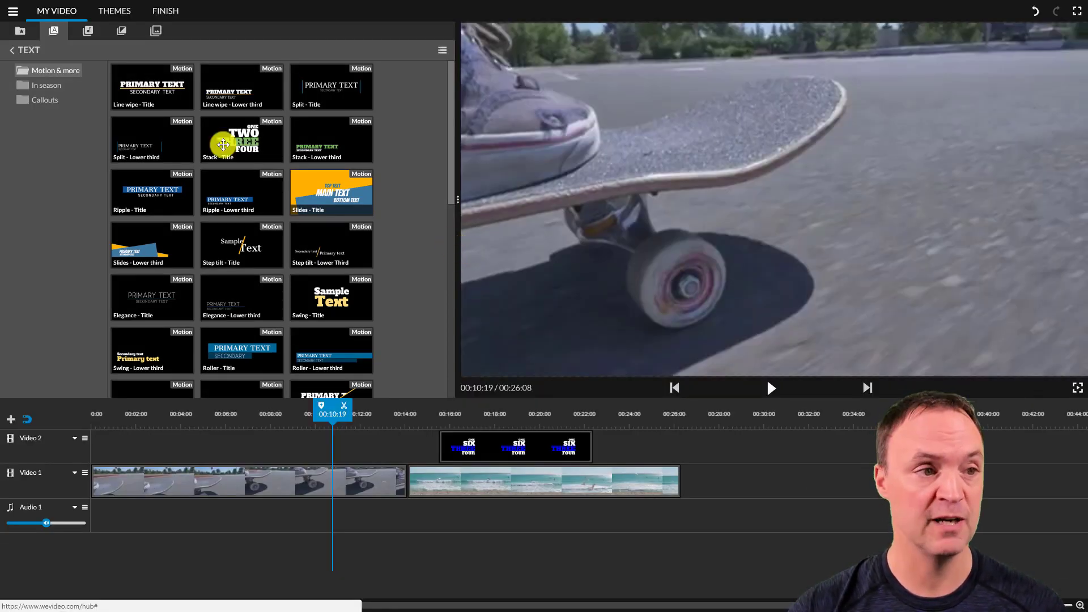
click(55, 87)
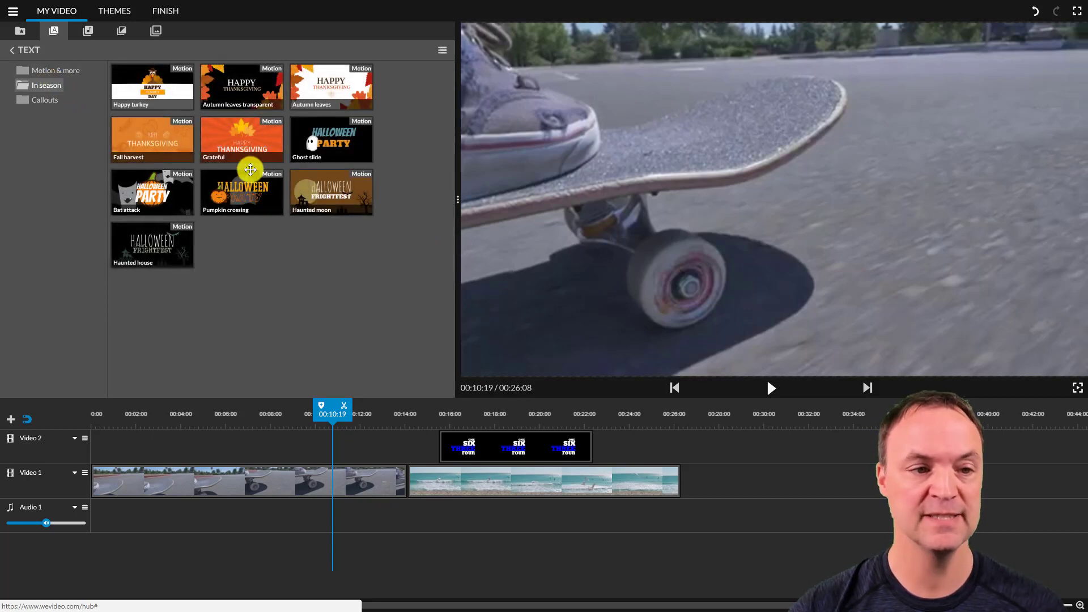
click(44, 101)
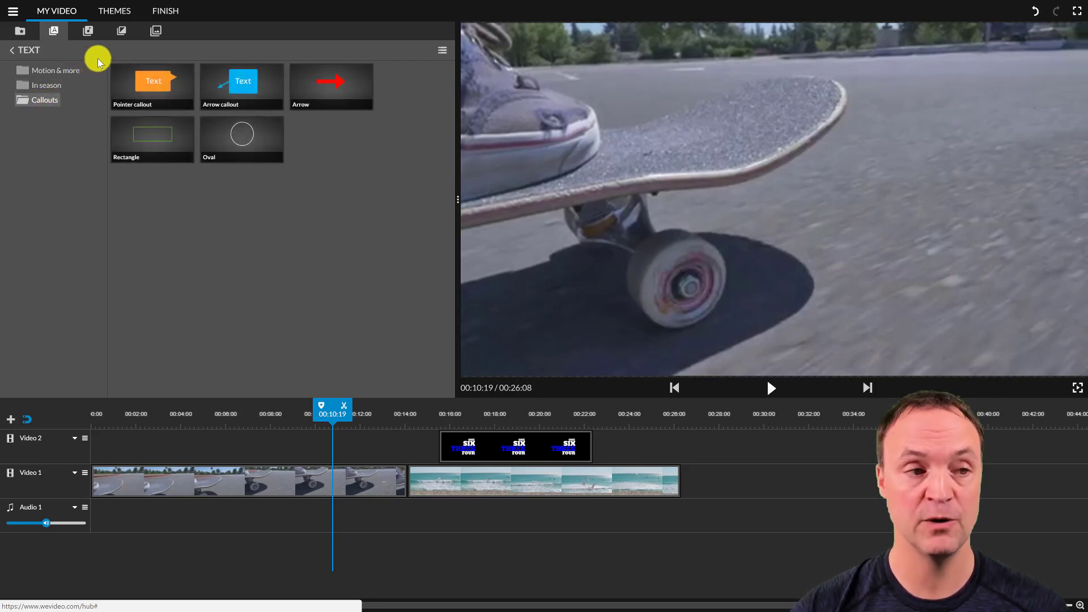
Step: Preview the Moment Of Inspiration track from Free music and place it on Audio 1 at 00:04:10
click(88, 32)
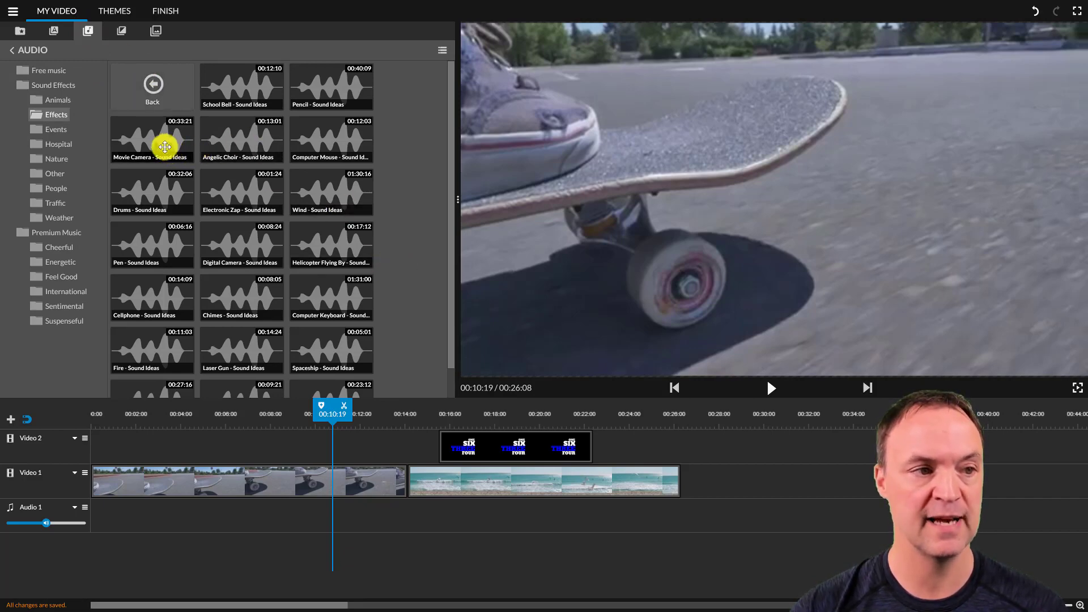
click(52, 71)
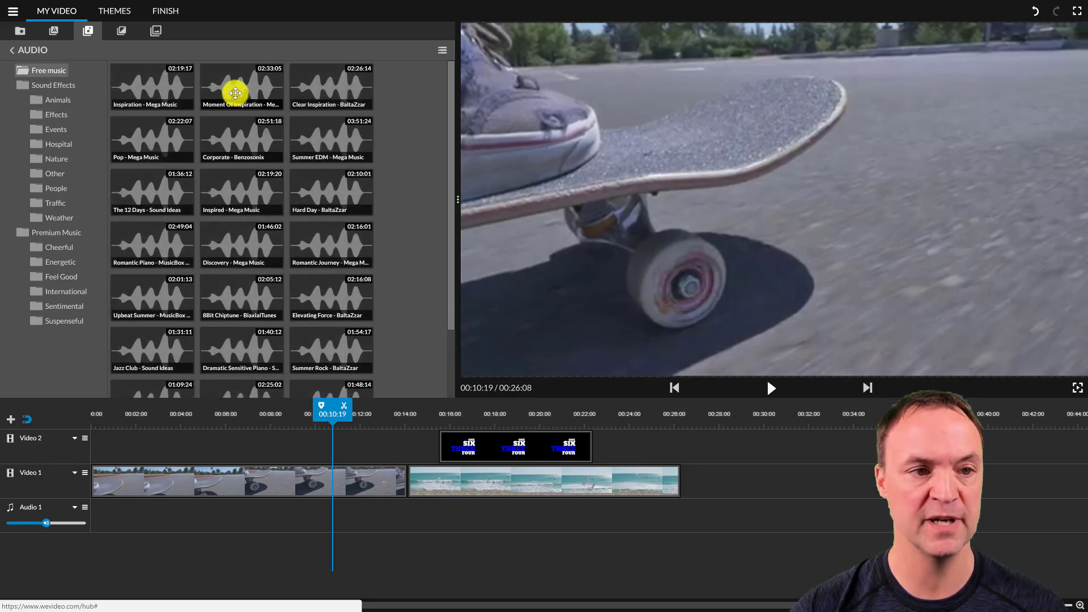
click(235, 91)
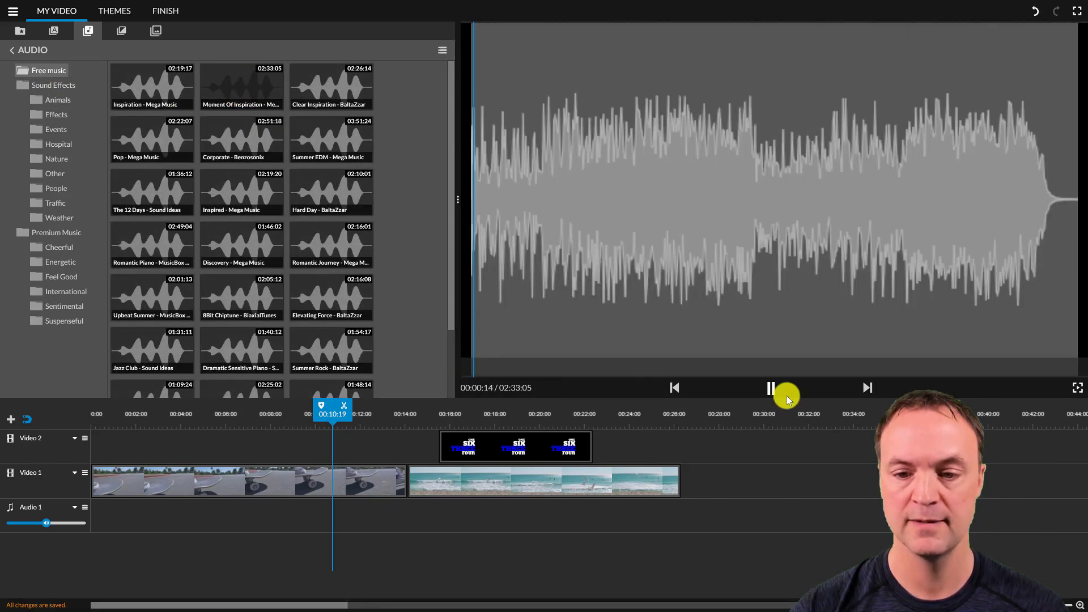
click(776, 391)
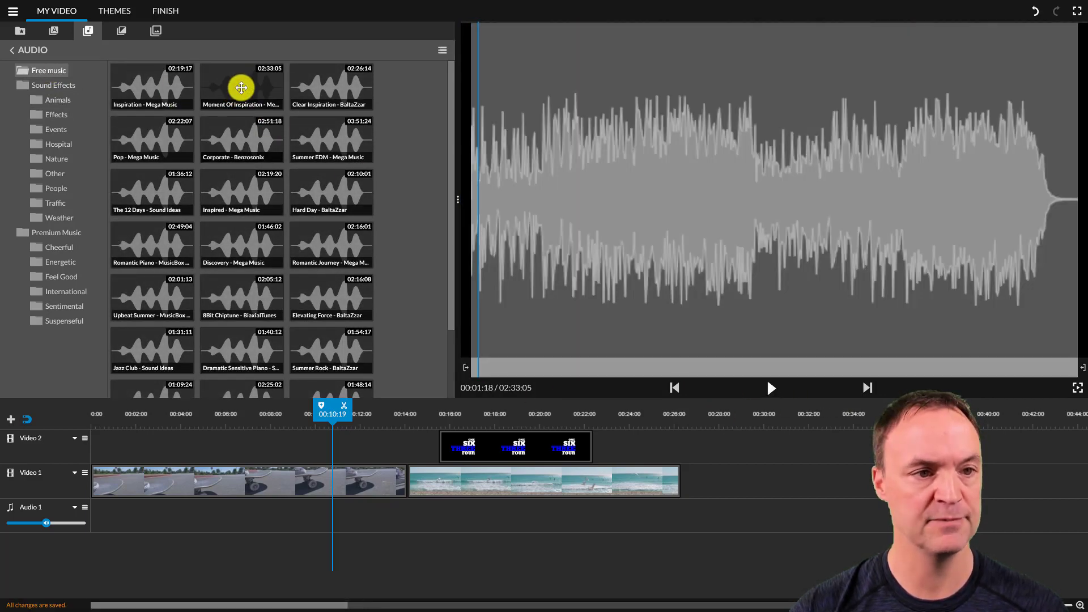
drag(242, 88, 204, 519)
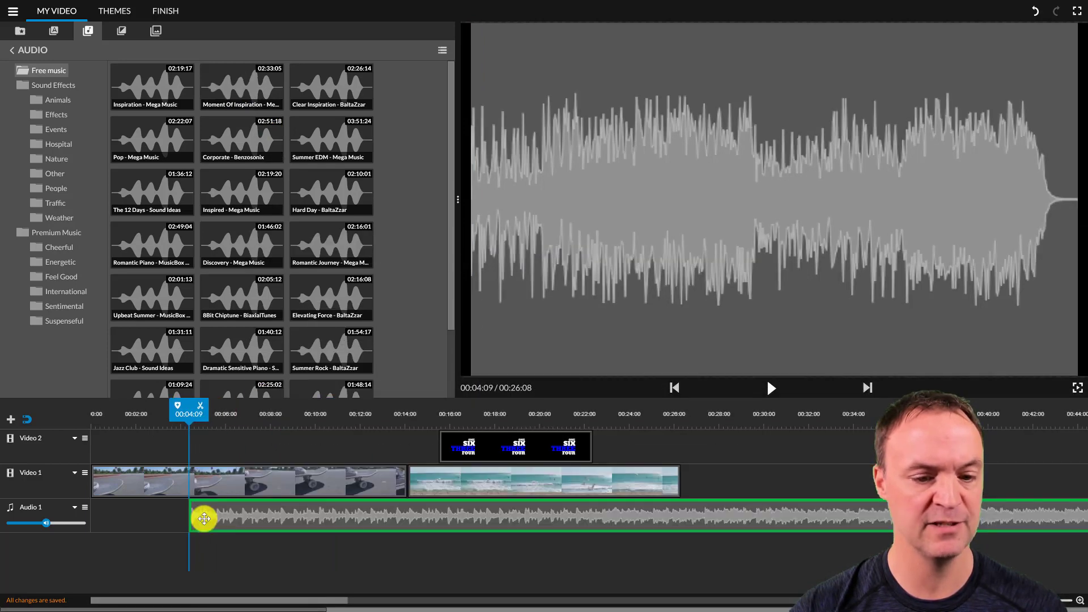
click(359, 571)
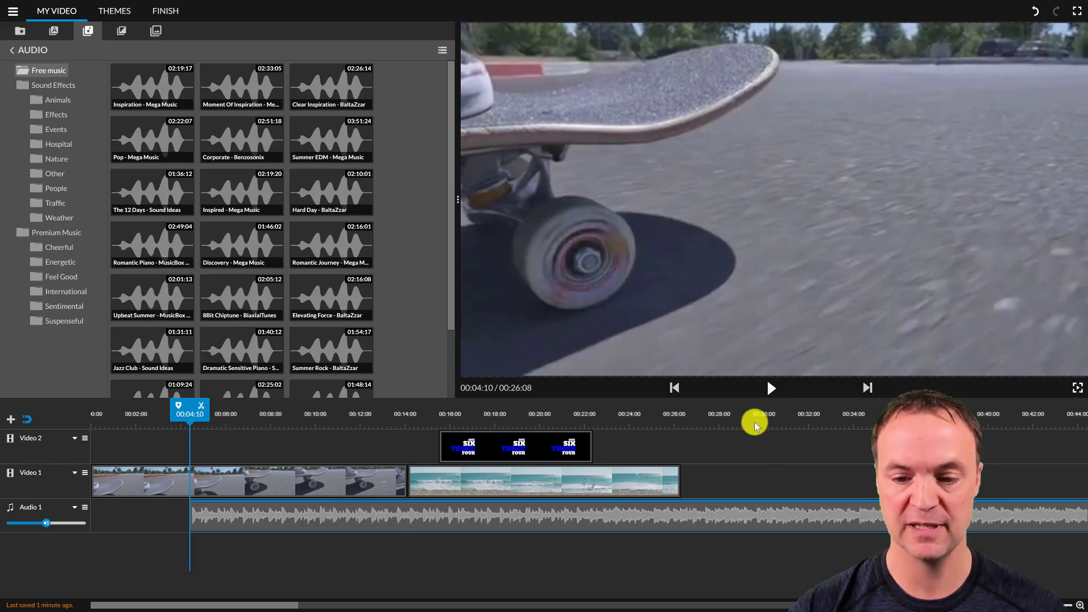
Step: Split the music on Audio 1 at 00:29:13 and delete the part after the split
click(754, 425)
click(764, 406)
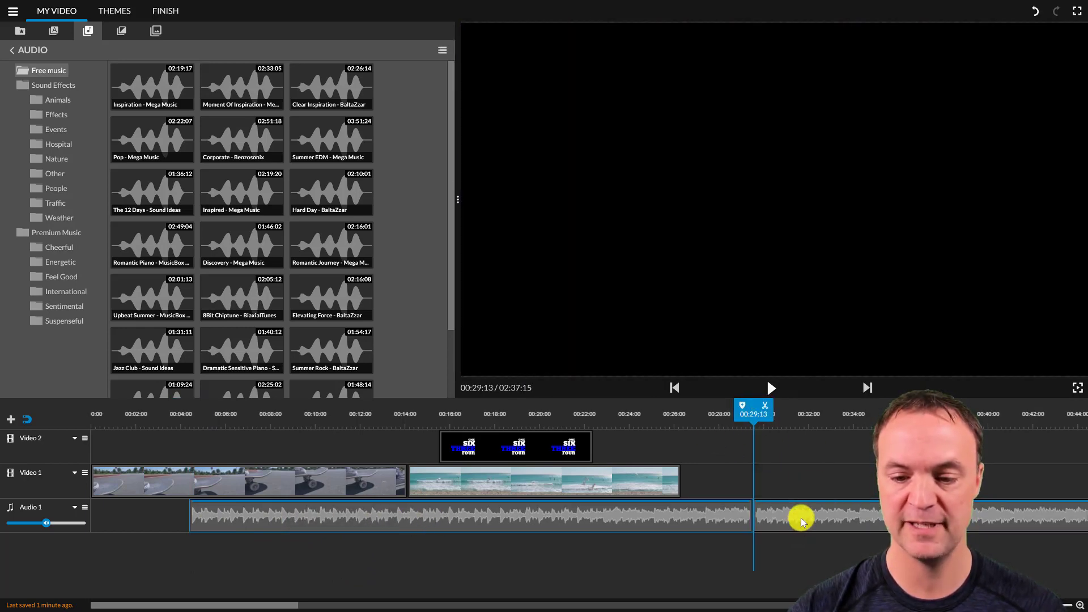
click(802, 516)
key(Delete)
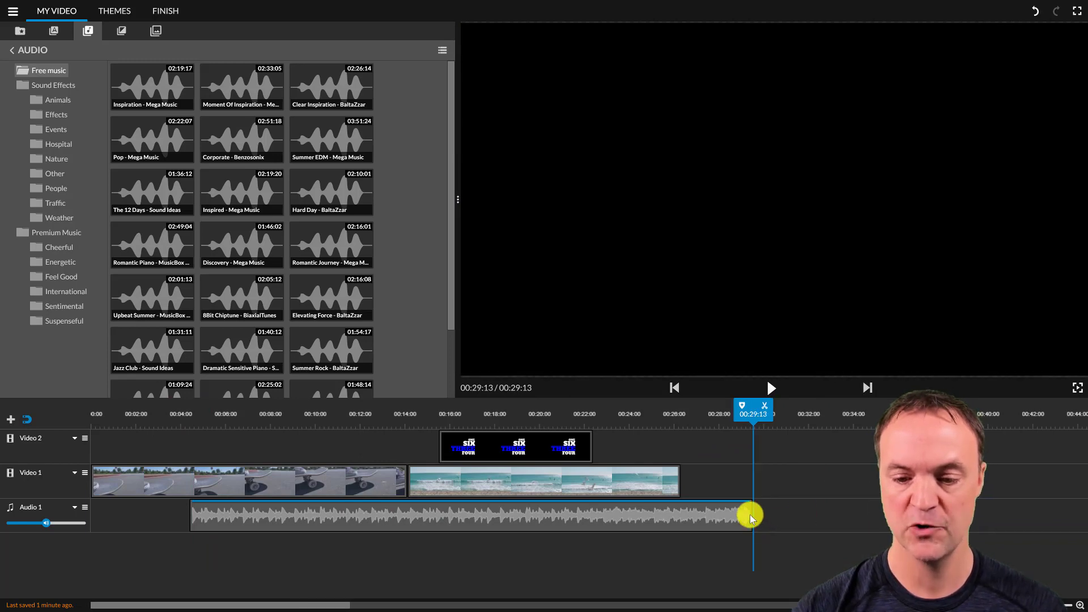
Step: Trim the end of the music clip back to the title's end at 00:22:10, and delete the clip from Audio 1
drag(749, 518, 590, 515)
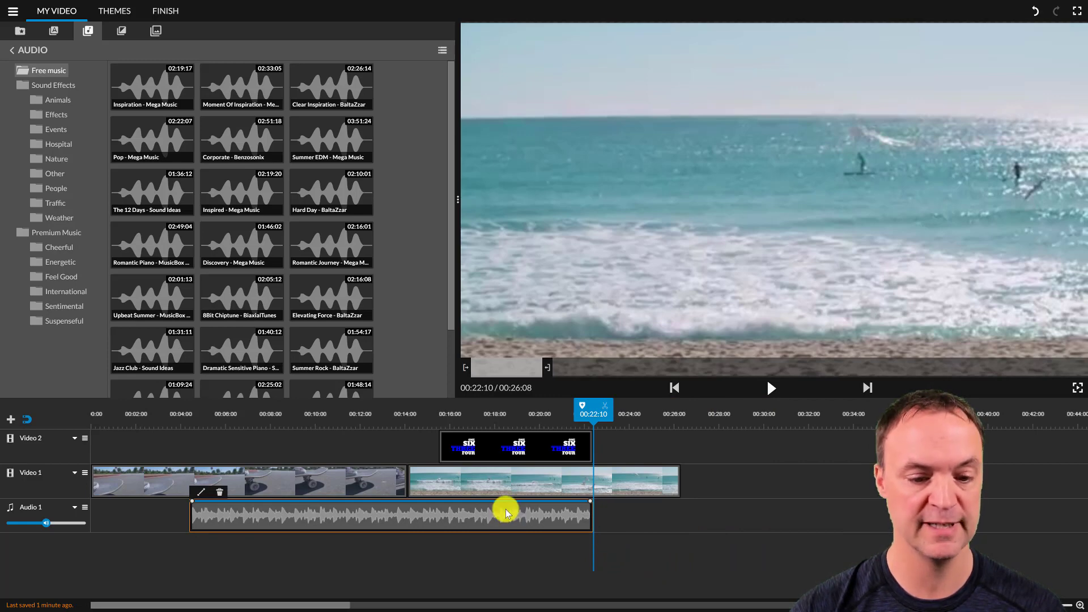
key(Delete)
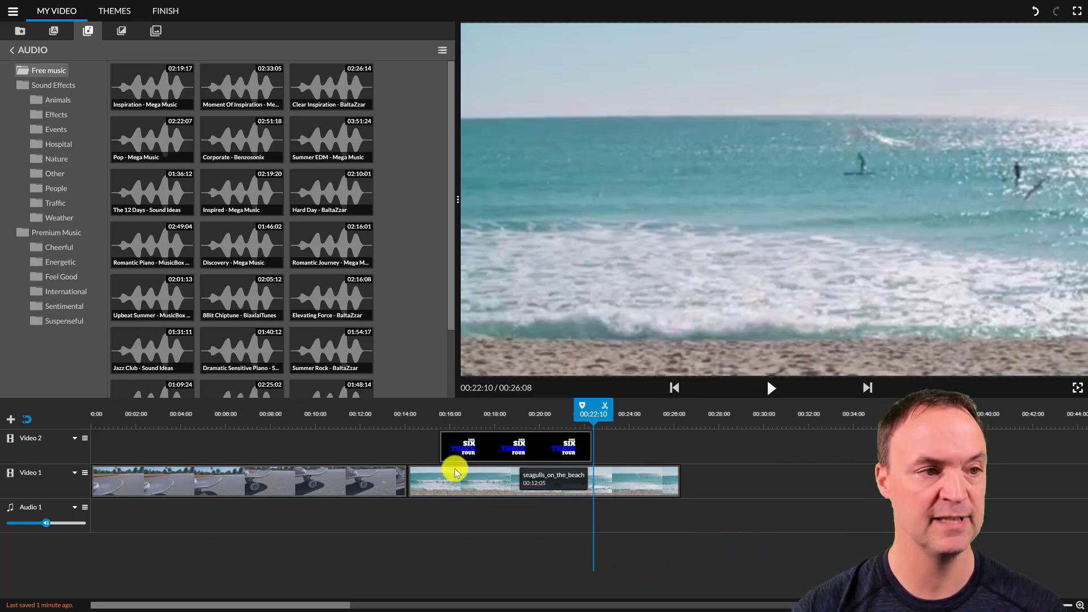
Step: Browse the Animals sound effects and the Standard transitions
click(64, 103)
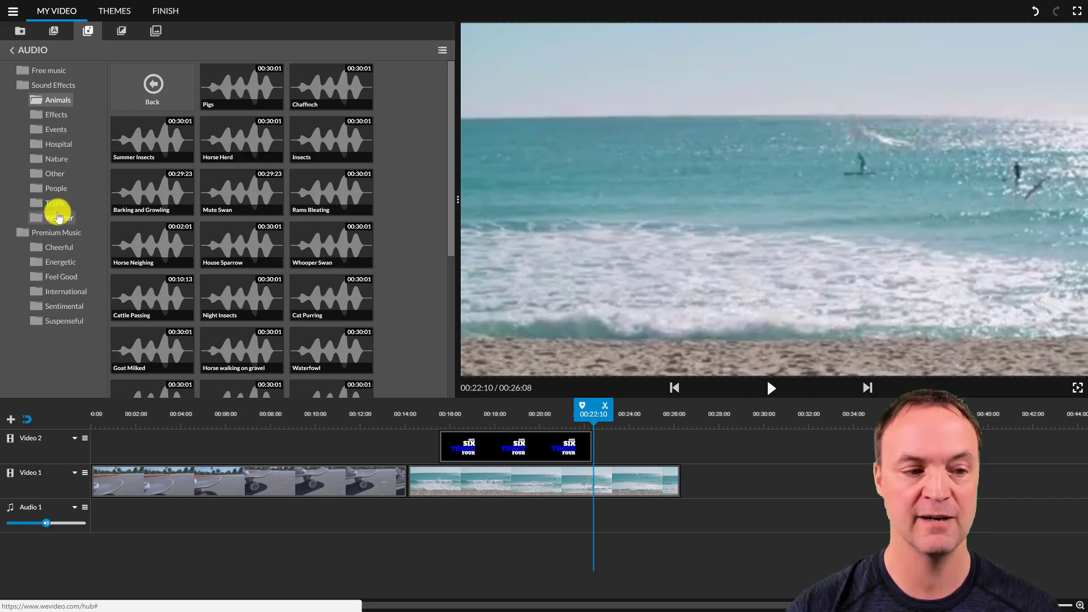
click(120, 35)
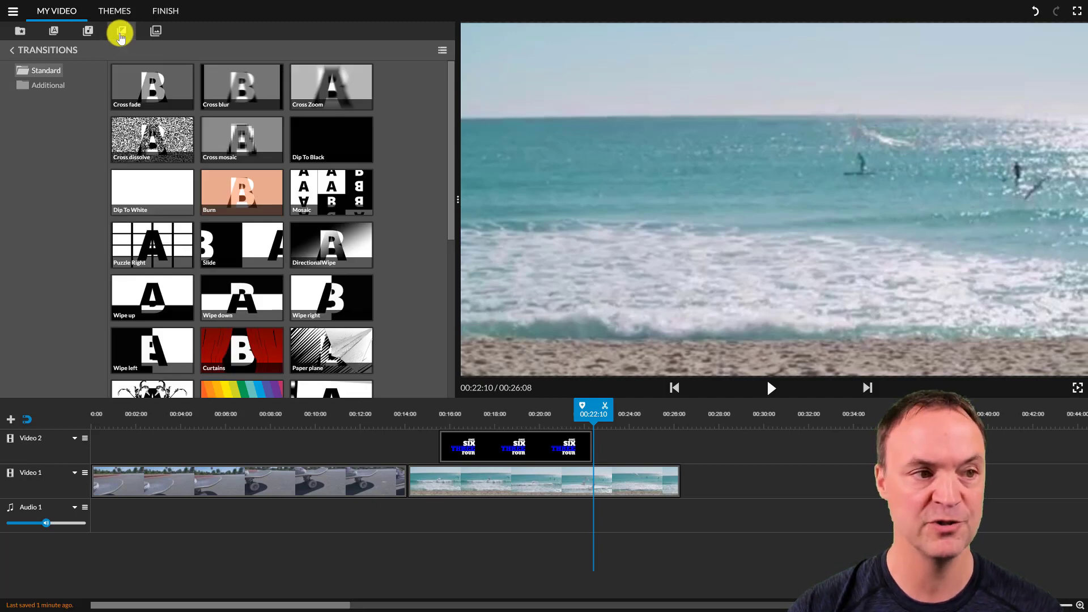
Step: Place the TV Noise Vertical background on Video 1 at 00:26:16, after the seagulls clip, and play it
click(157, 37)
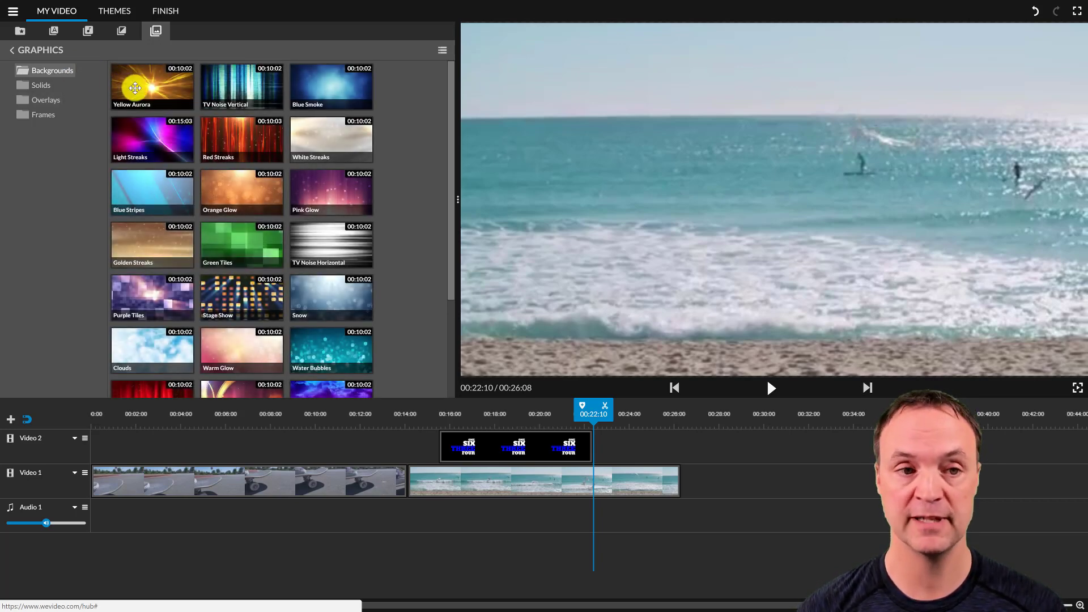
click(214, 95)
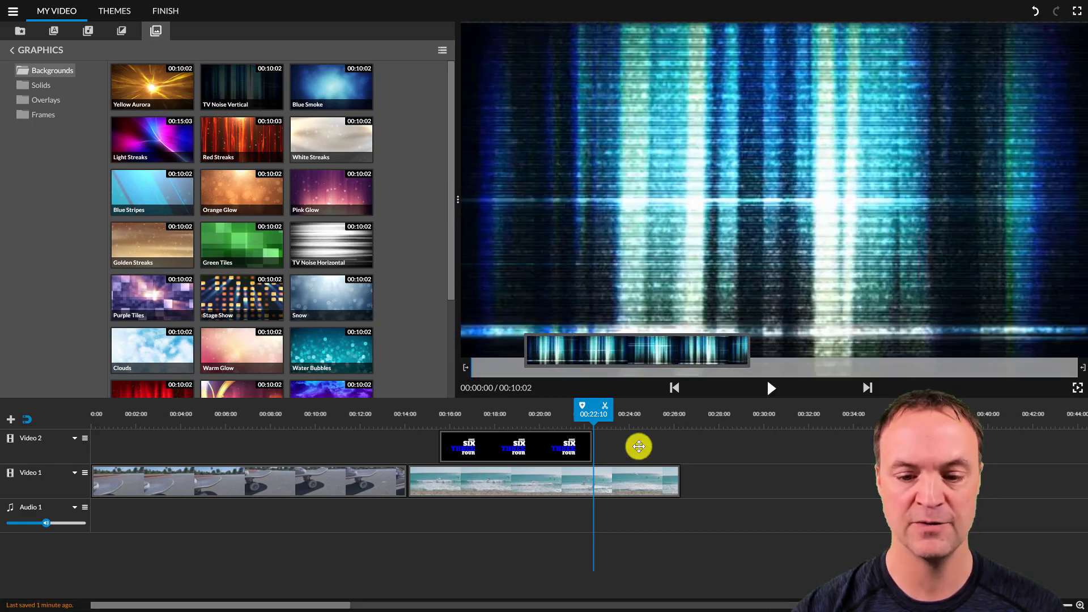
drag(639, 447, 714, 473)
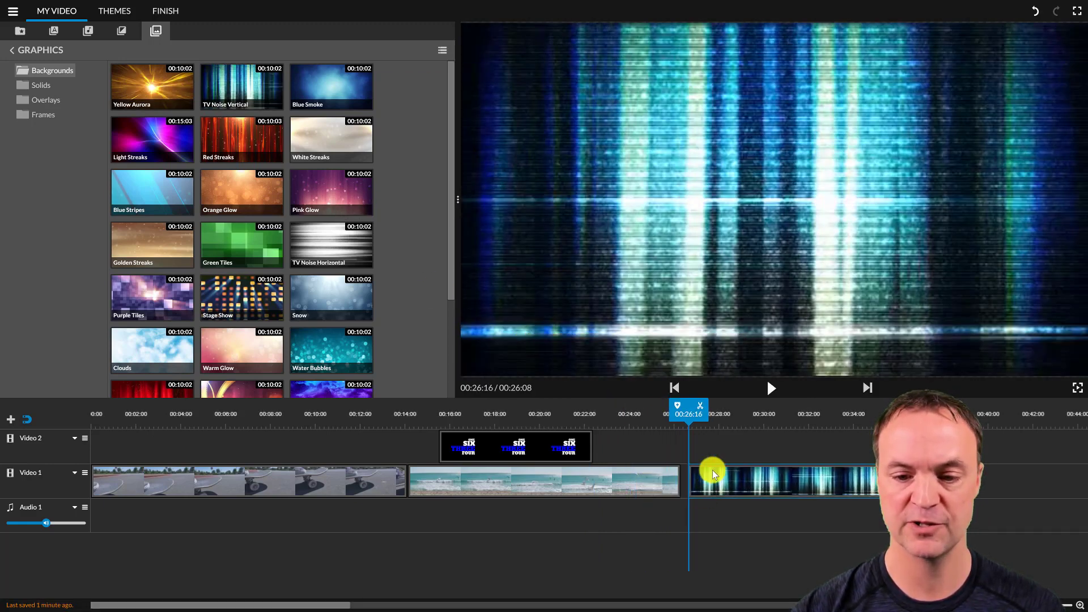
click(772, 388)
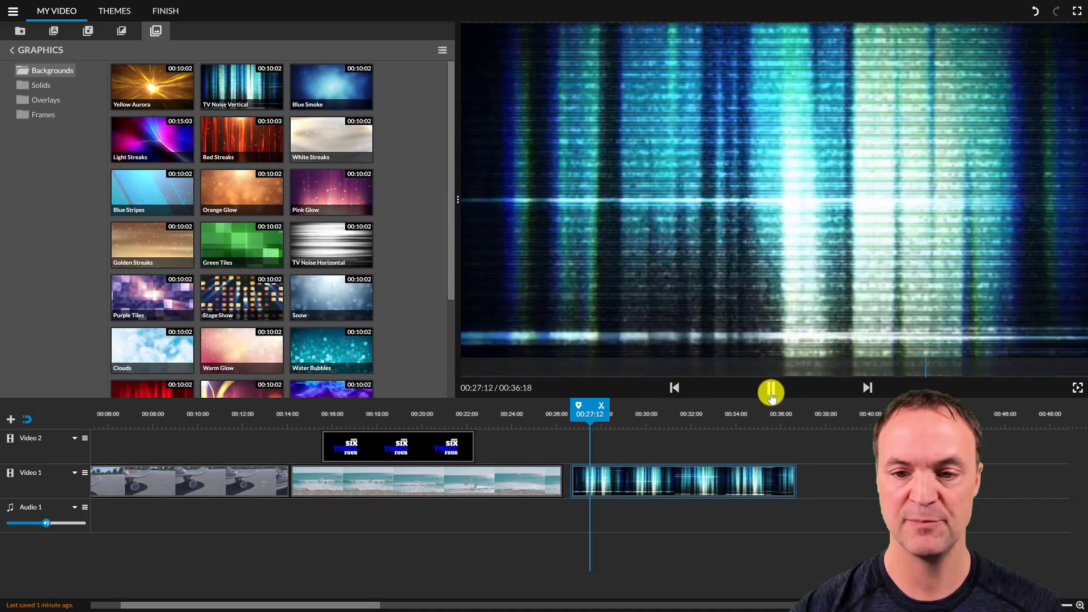
click(772, 390)
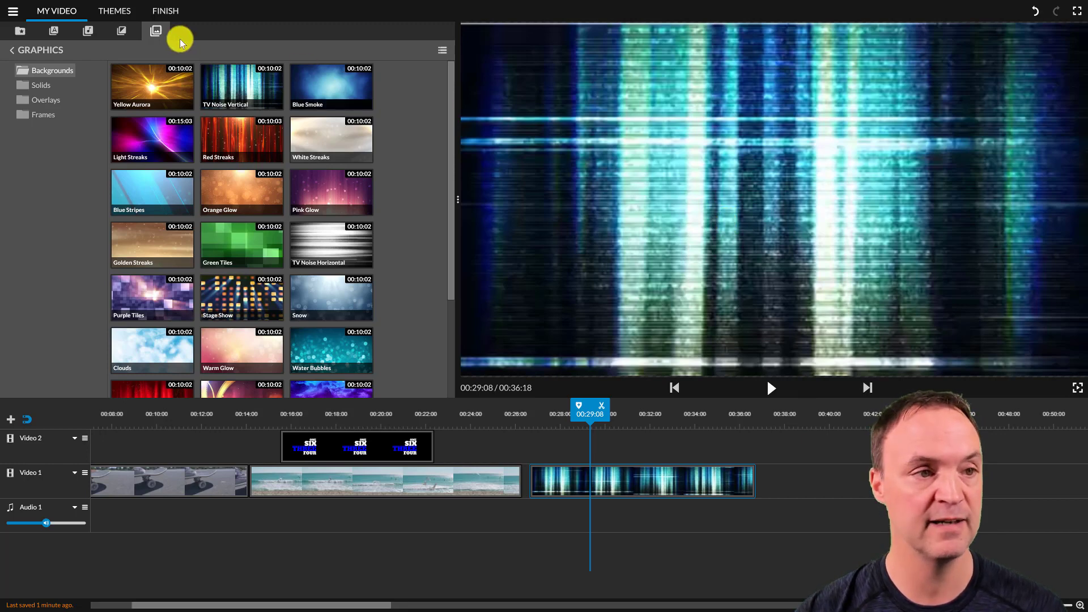
Step: Place the Bang graphic from Overlays on Video 2 at 00:09:10 over the skateboard clip and play it
click(50, 86)
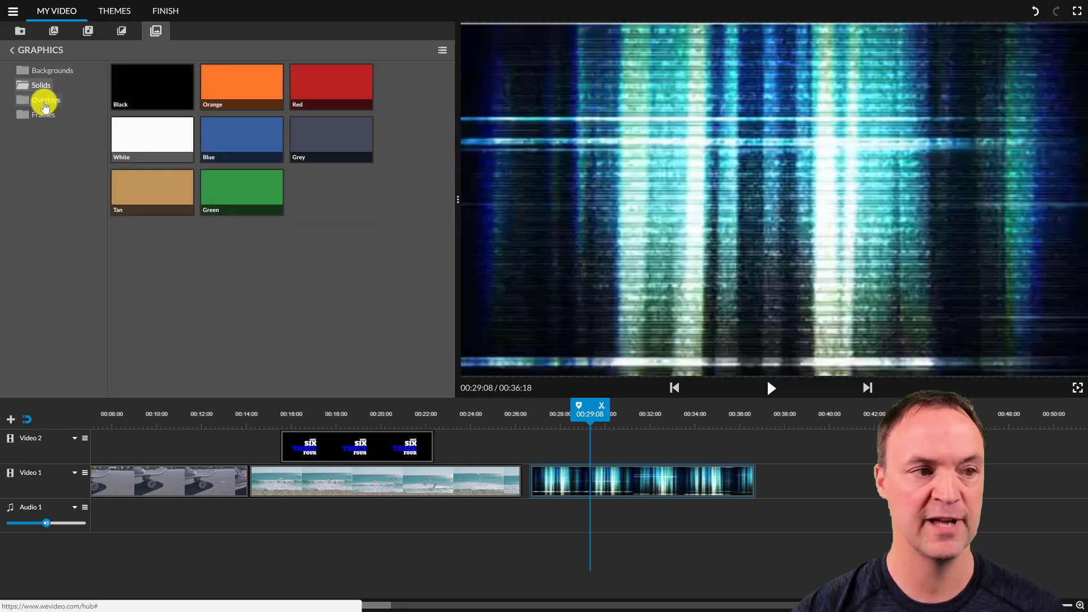
click(45, 103)
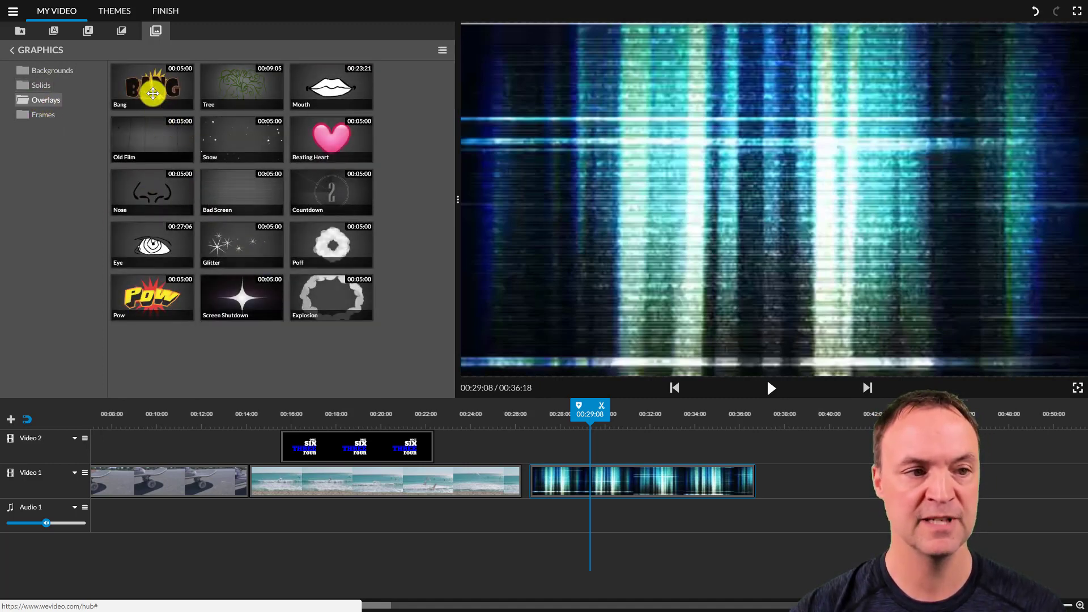
drag(149, 85, 155, 448)
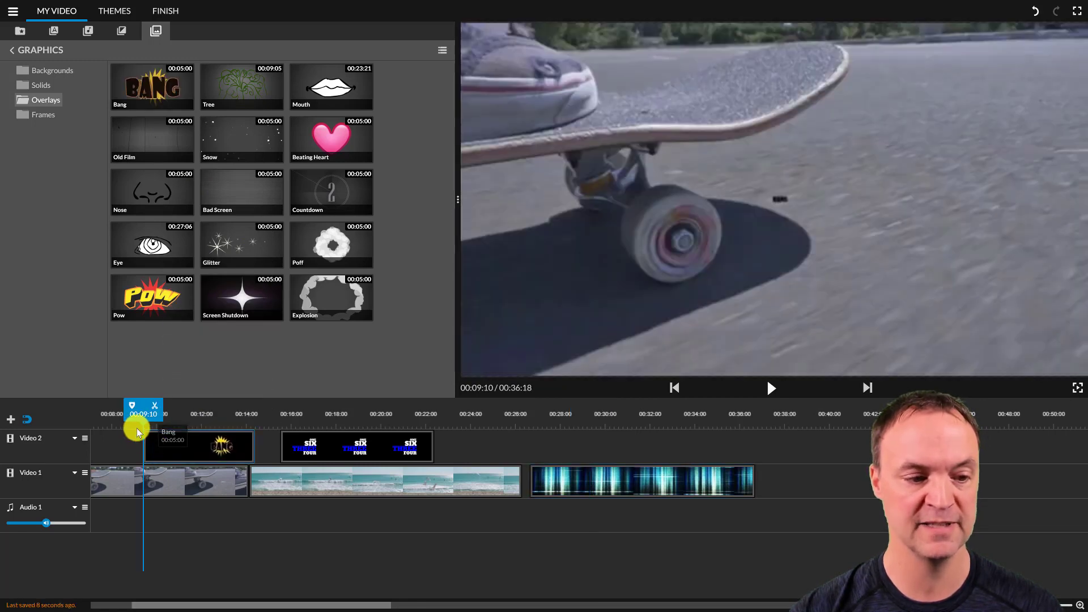
click(771, 389)
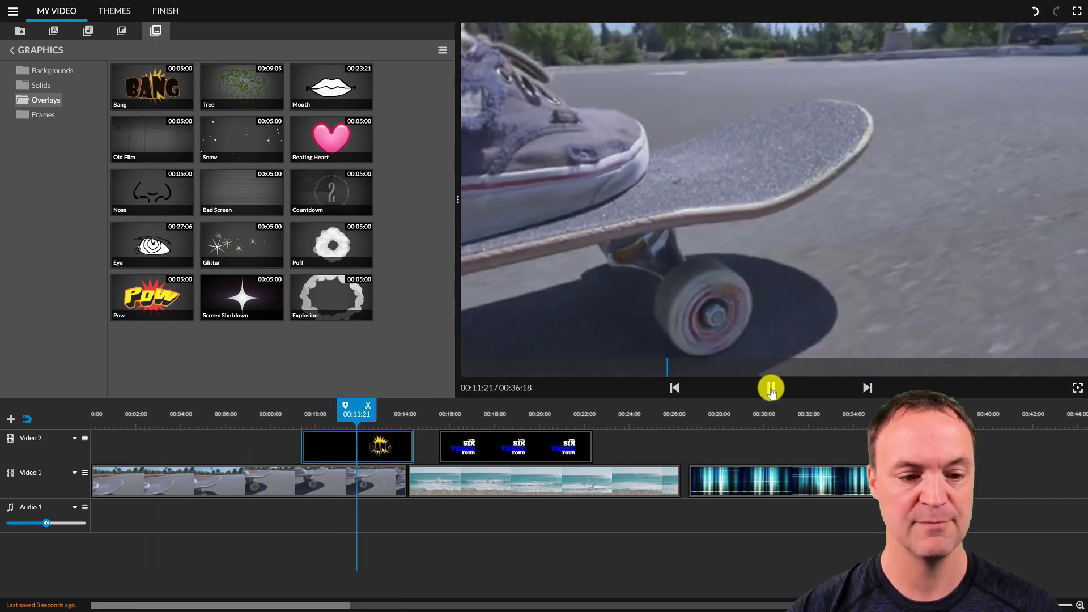
Step: Place the Blob frame on Video 2 at 00:26:16, above the TV Noise Vertical background, and extend it to the background's end at 00:36:18
click(771, 389)
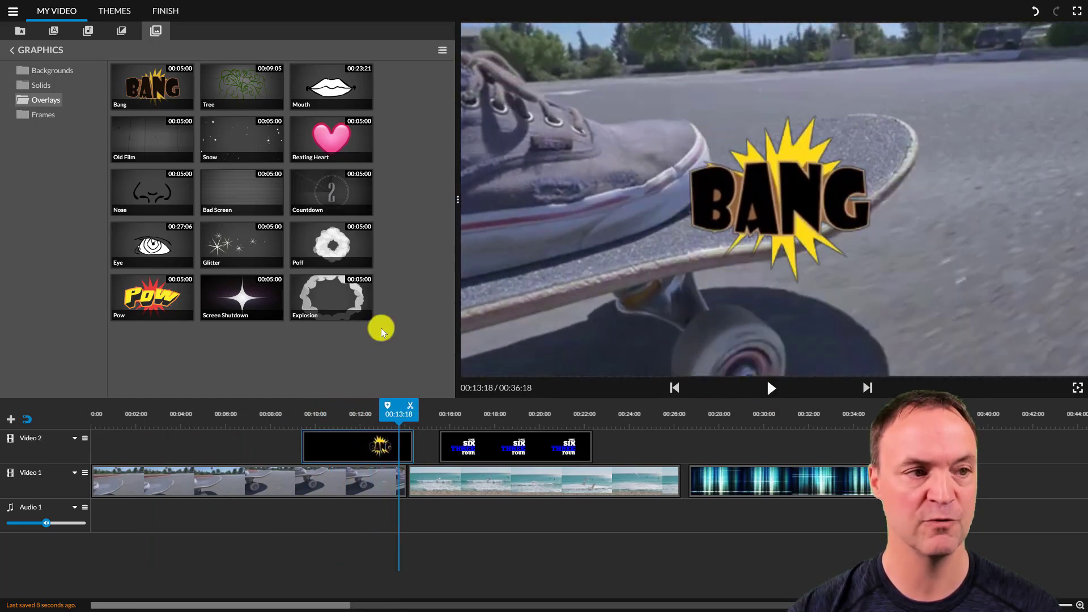
click(39, 114)
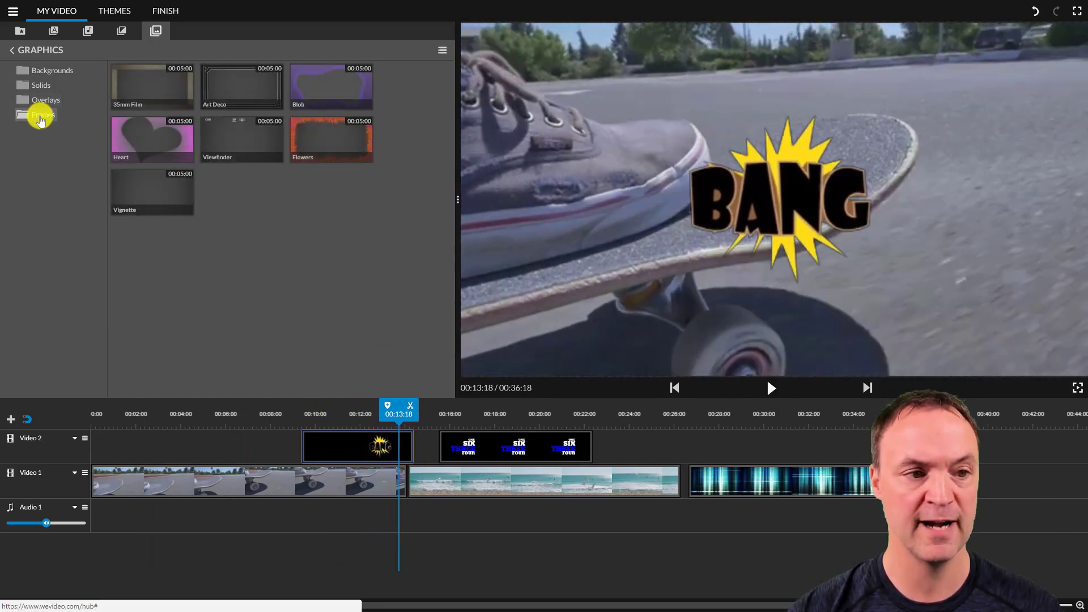
click(334, 107)
drag(334, 108, 707, 453)
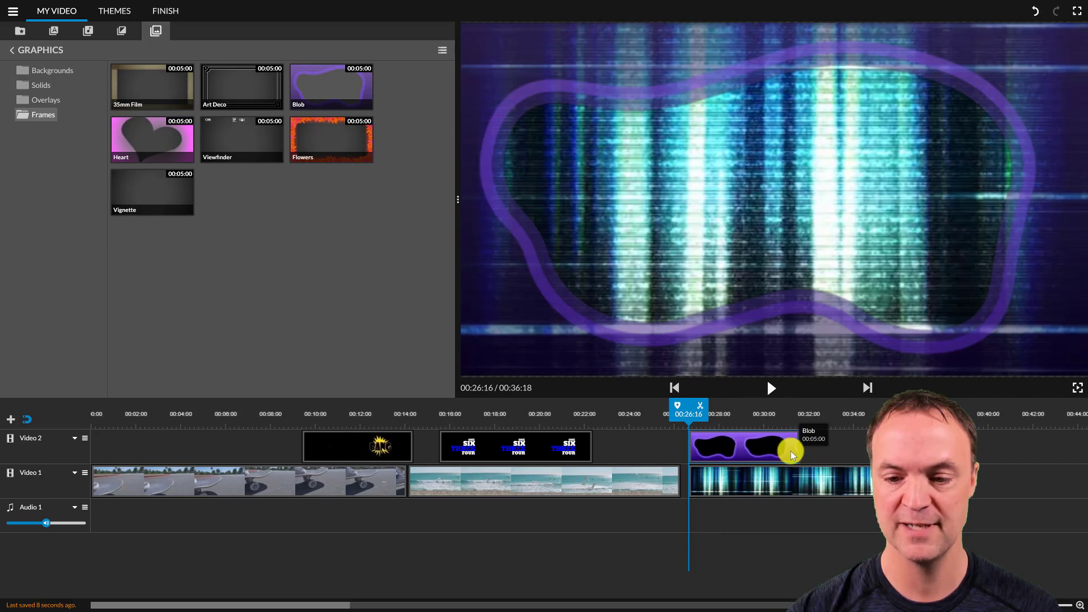
click(791, 451)
drag(798, 450, 926, 450)
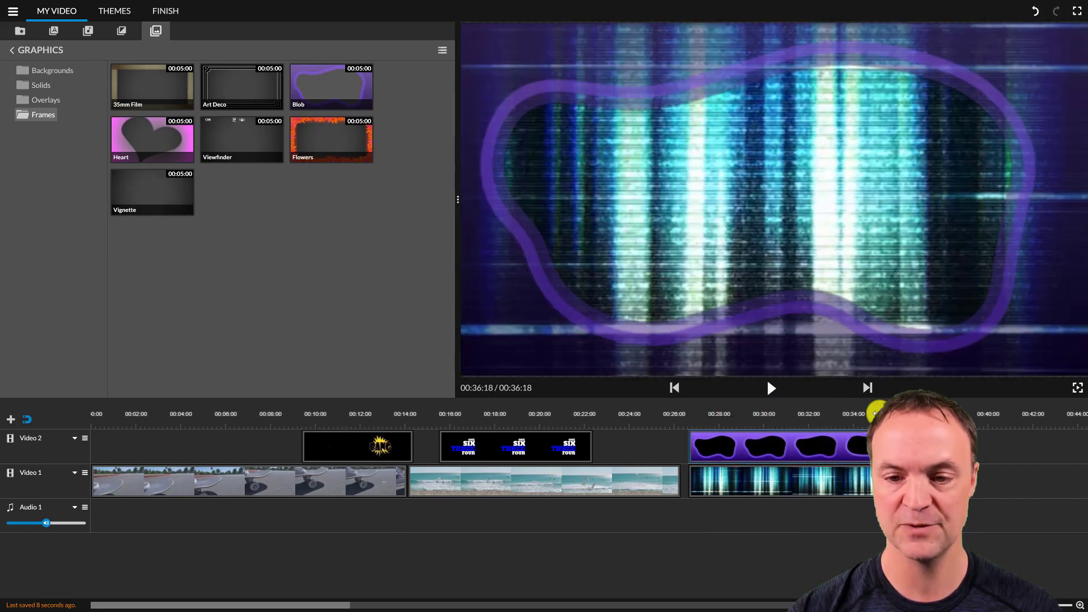
Step: Play the section with the Blob frame from 00:26:07
click(681, 429)
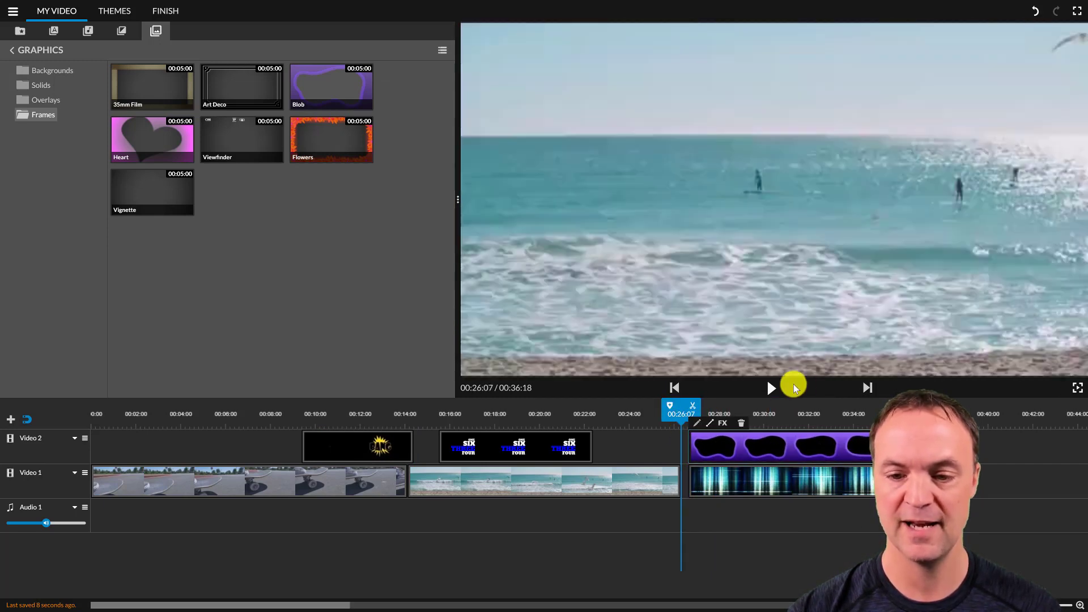
click(794, 385)
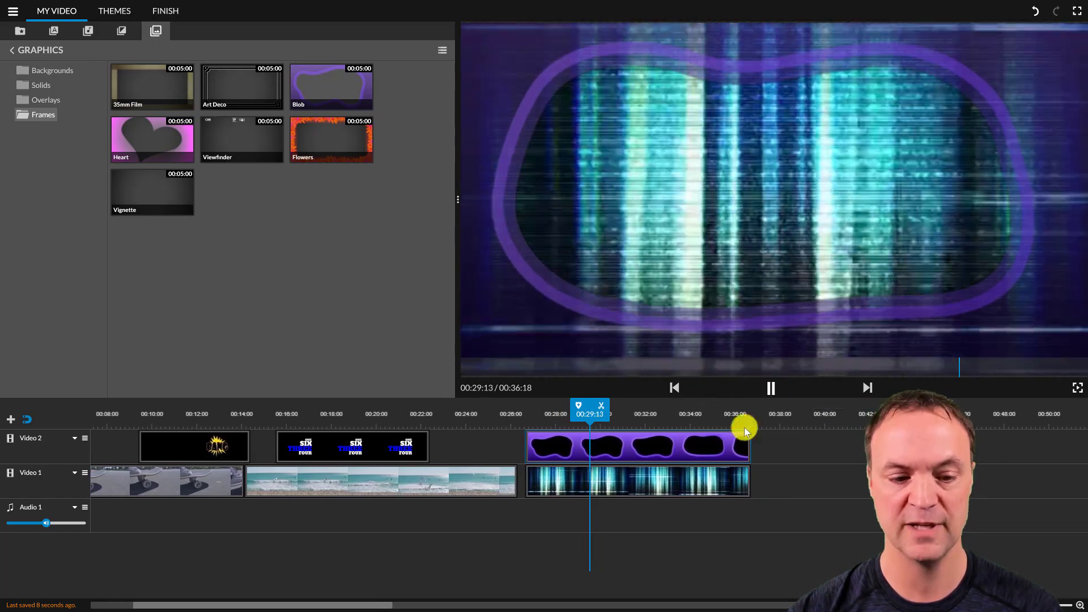
click(547, 453)
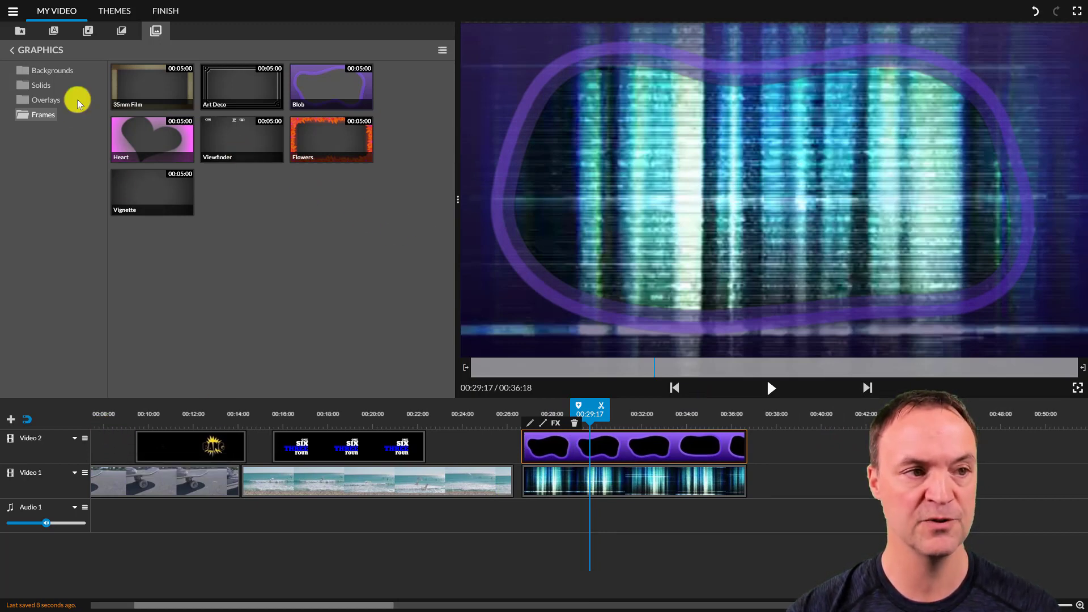
Step: Apply the Noir theme with its soundtrack, transitions and caption formatting, and play the skateboard section with the Bang graphic
click(122, 11)
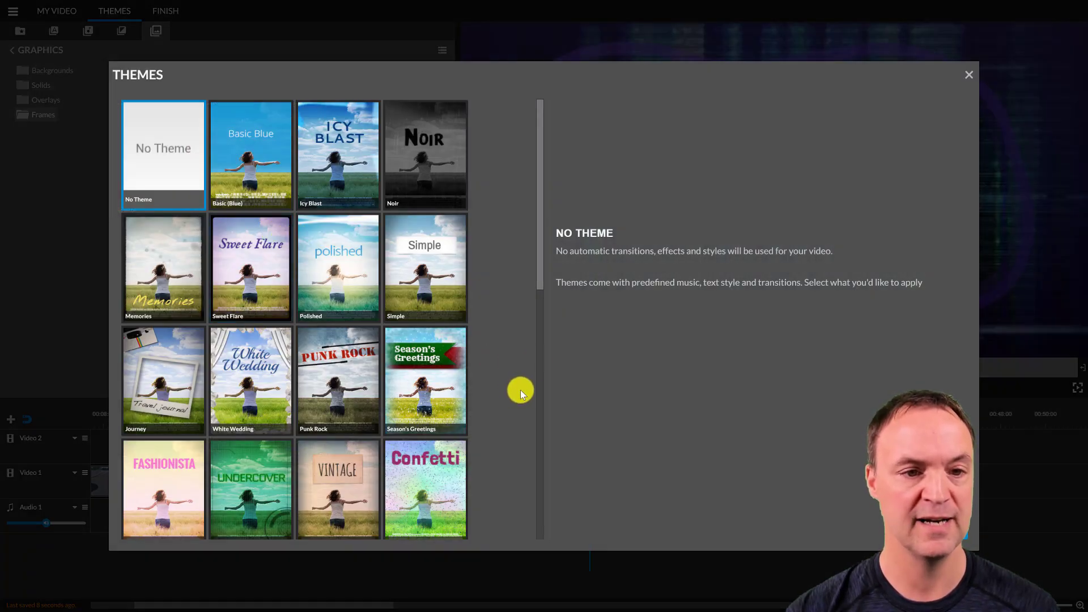
click(414, 139)
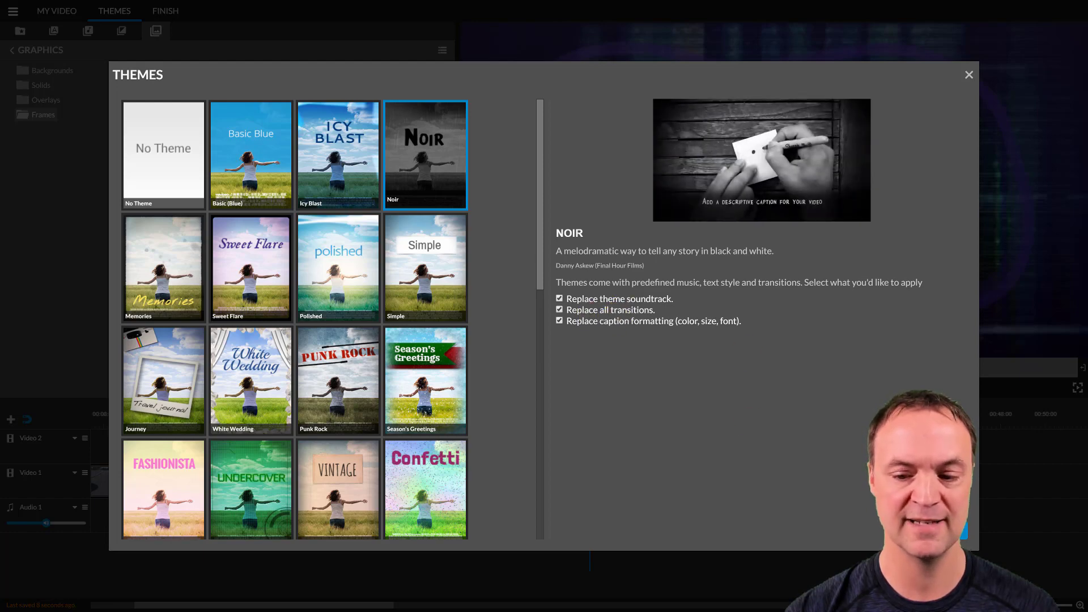
click(941, 531)
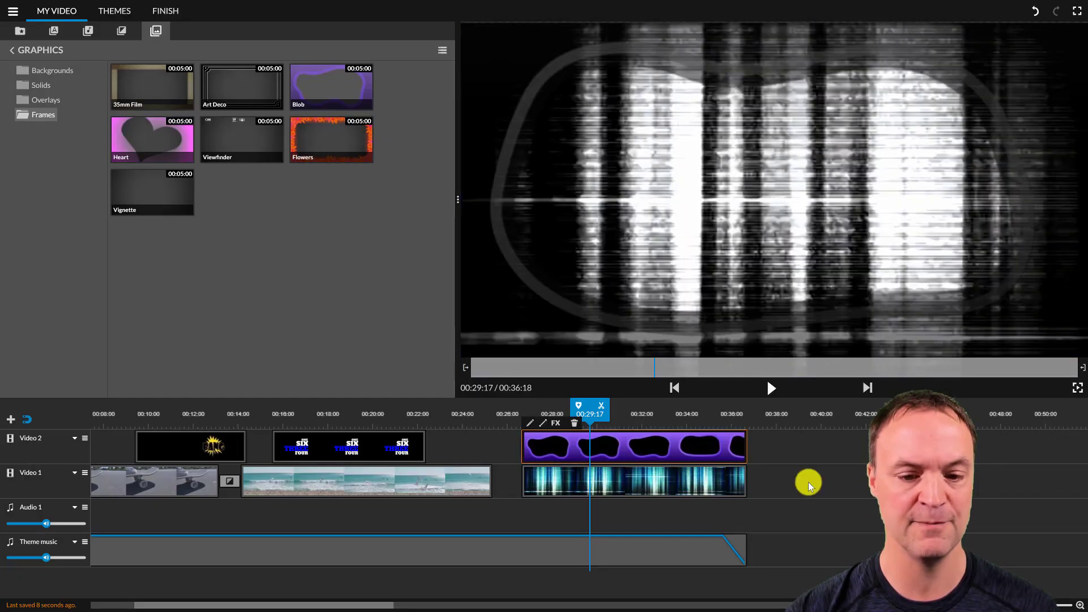
drag(593, 412, 194, 432)
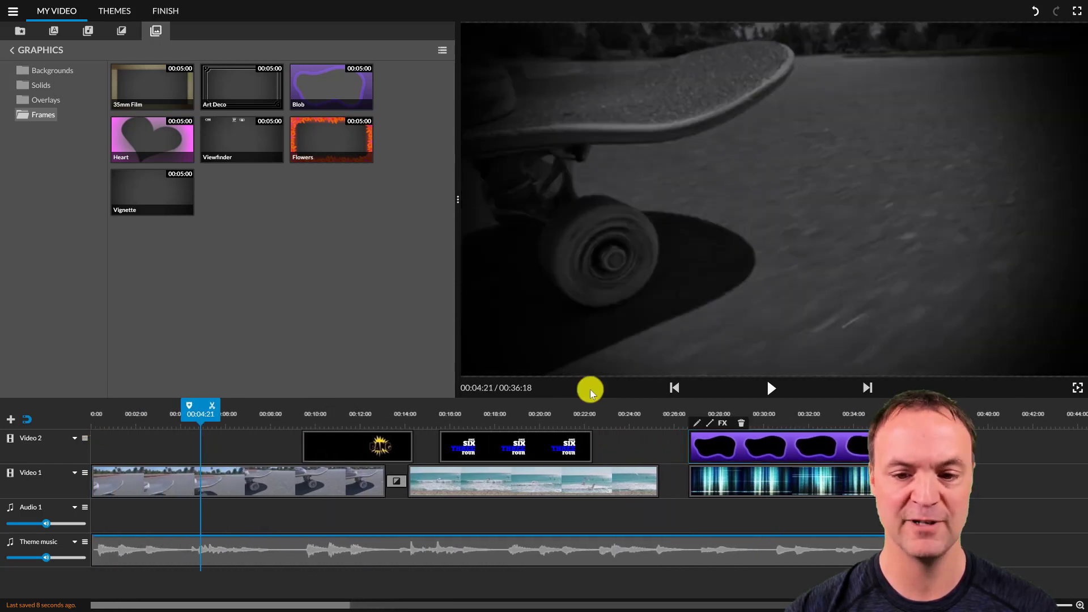
click(772, 390)
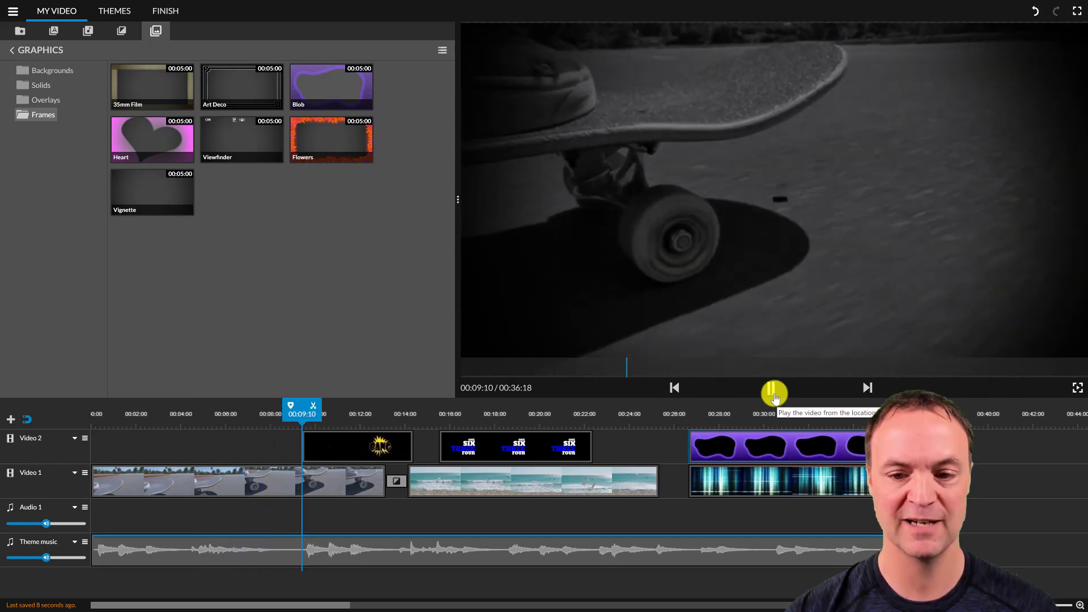
click(773, 391)
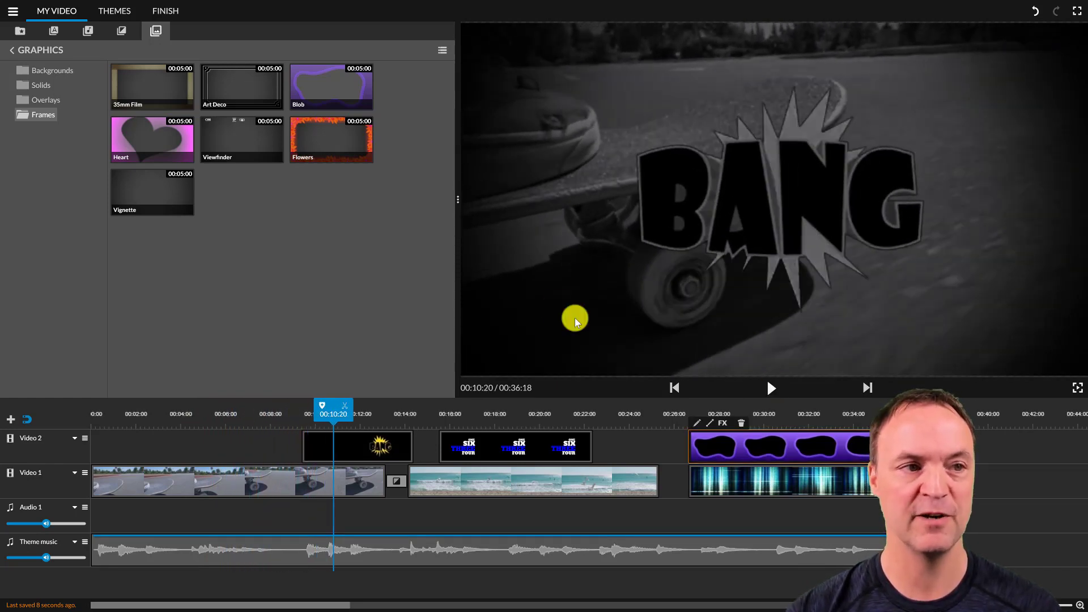
Step: Remove the Noir theme from the video by applying No Theme
click(115, 11)
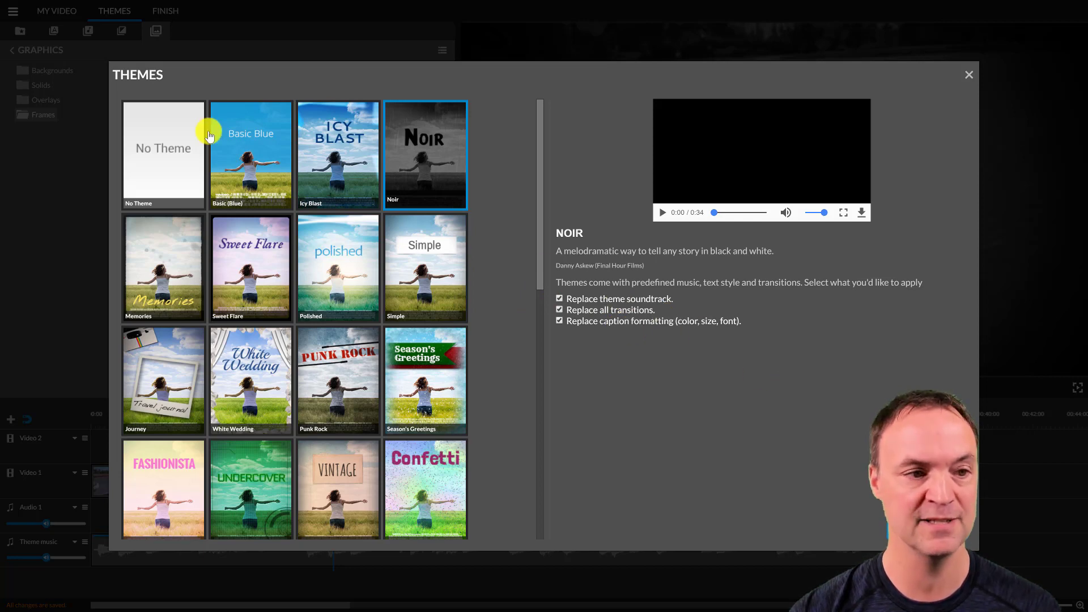
click(151, 170)
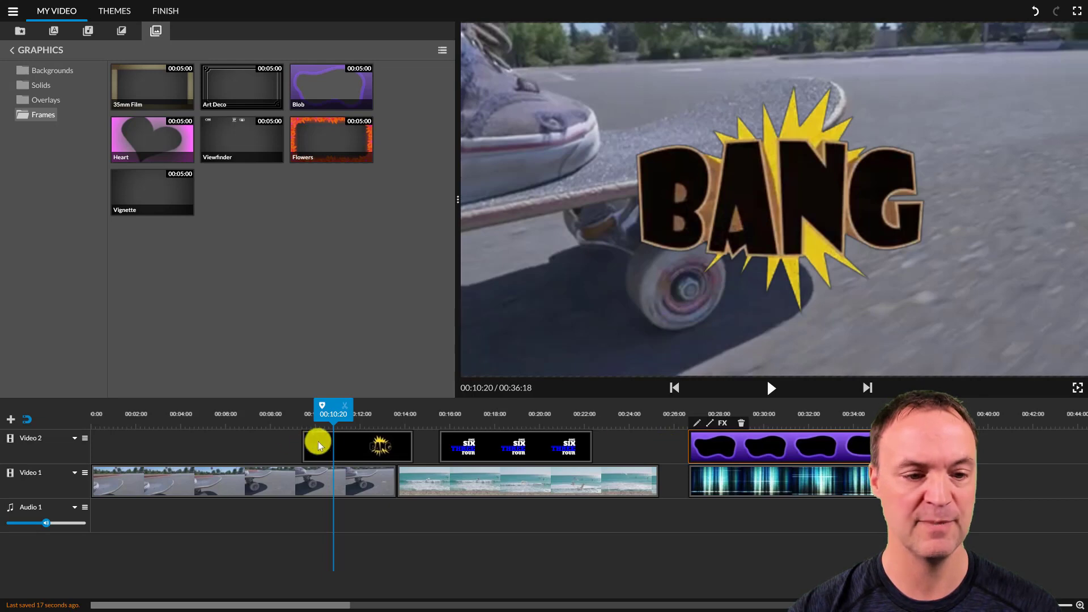
drag(241, 426, 190, 417)
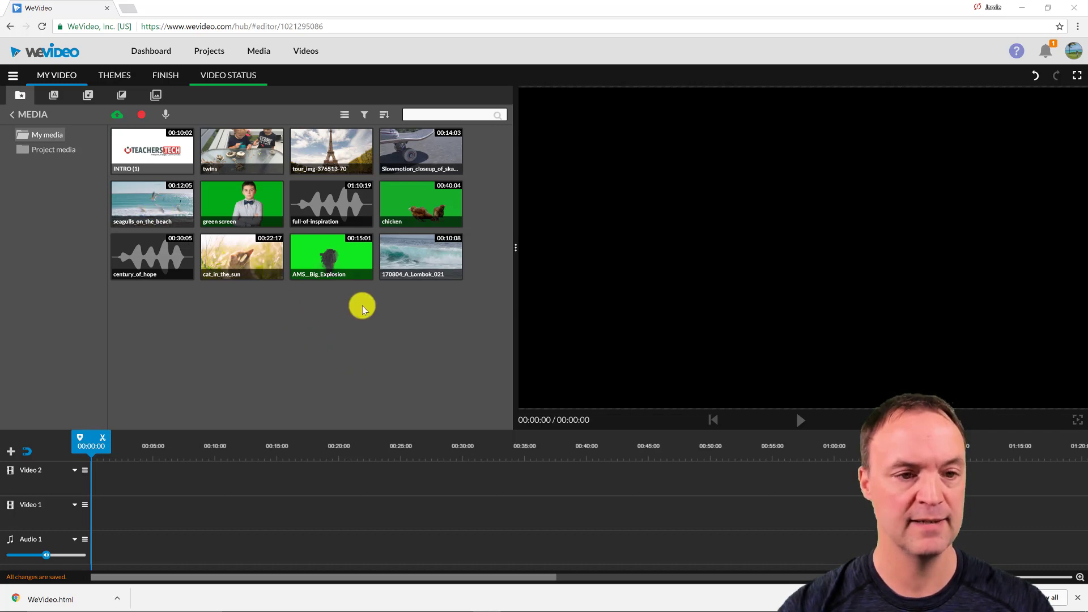
Step: Place the Slowmotion_closeup skateboard clip twice in a row on Video 1 and cat_in_the_sun on Video 2 at 00:00:00
drag(413, 162, 125, 530)
drag(383, 159, 286, 518)
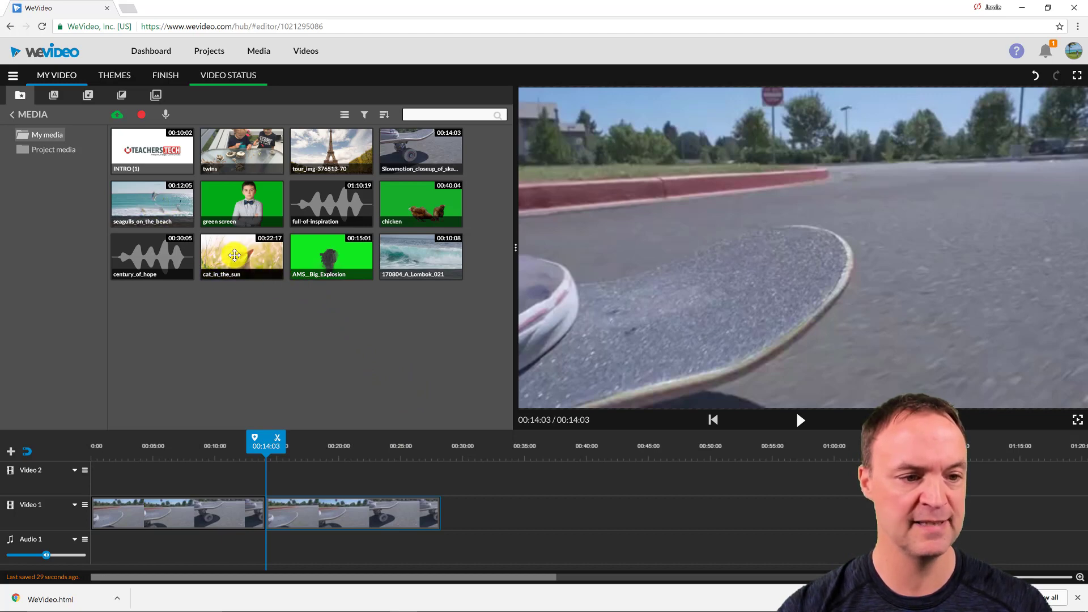
drag(242, 258, 107, 482)
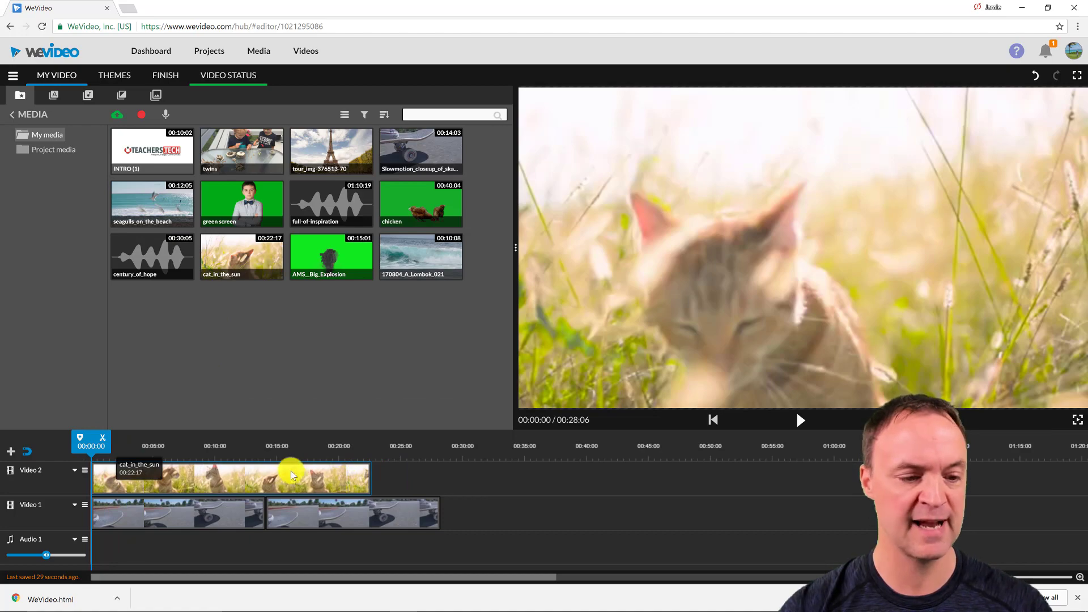
Step: Open the cat_in_the_sun clip on Video 2 for editing and show its Transform settings
click(241, 477)
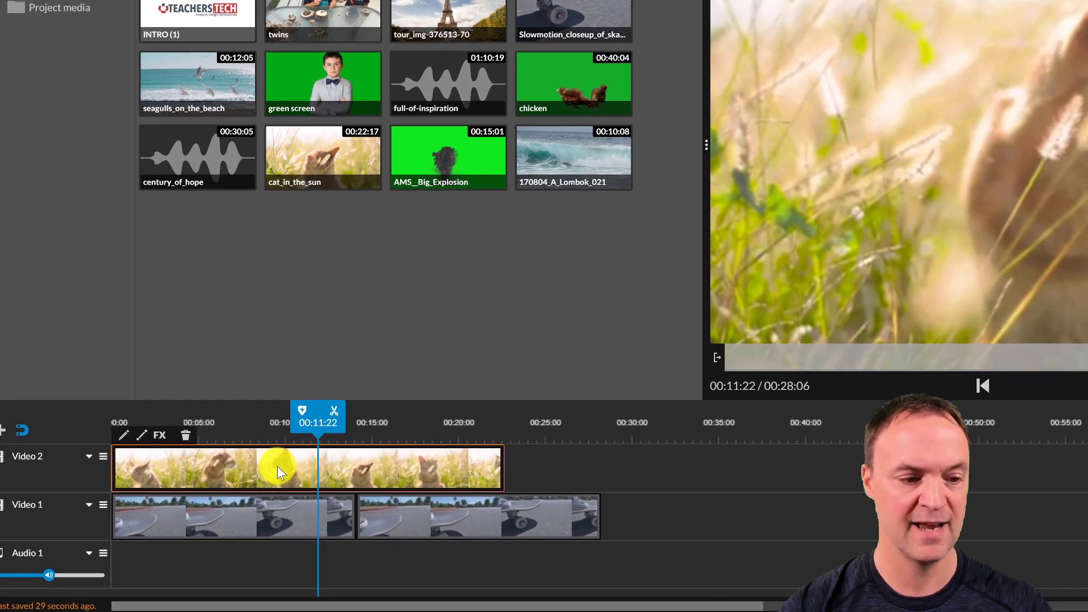
click(123, 439)
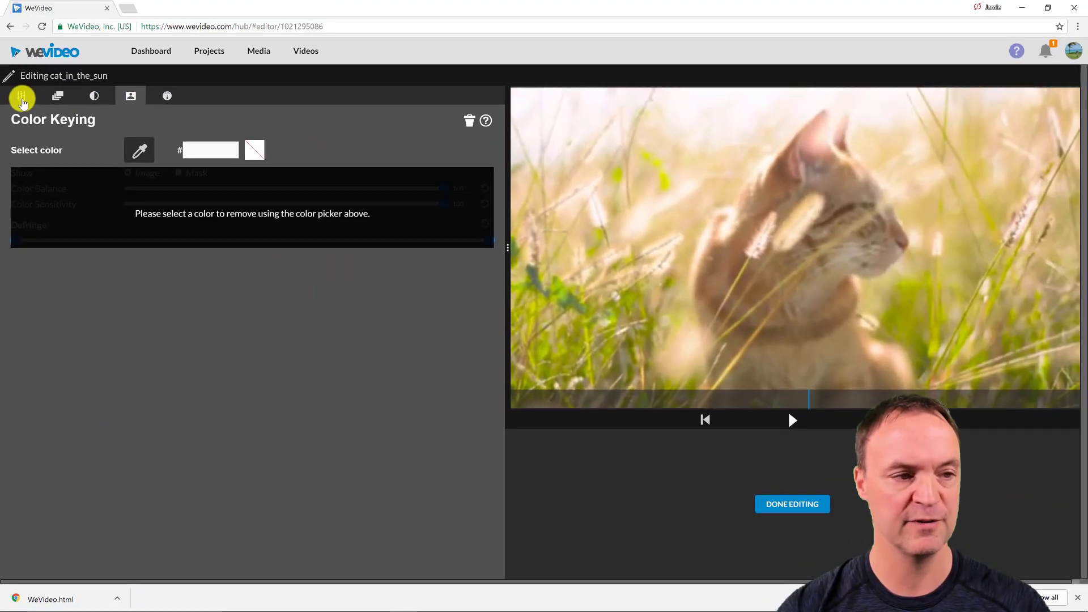
click(22, 97)
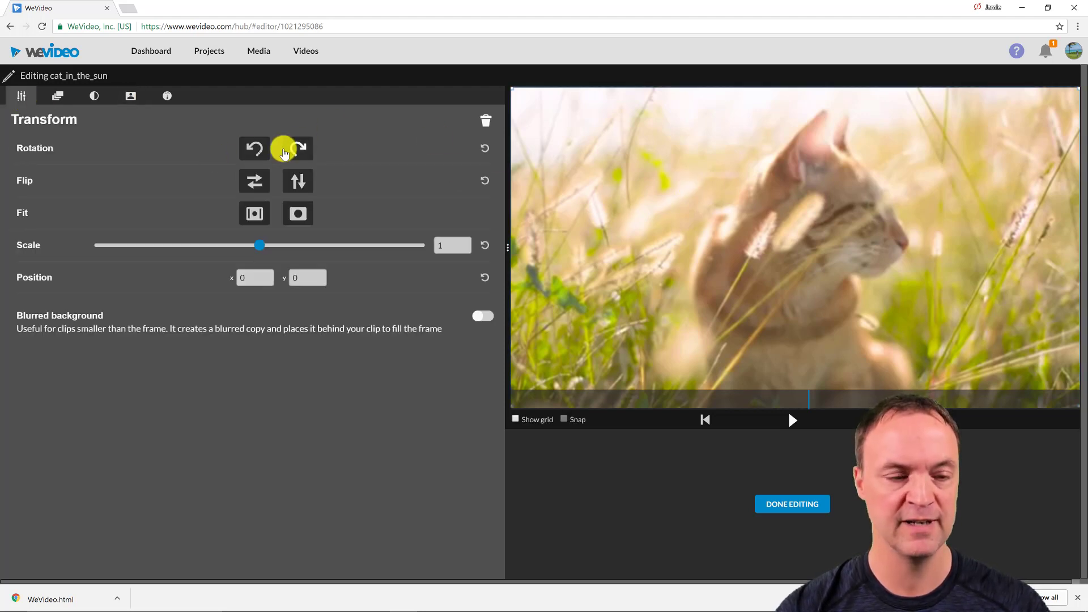
Step: Try rotating the cat clip a quarter turn and flipping it horizontally and vertically, restoring its original orientation each time
click(258, 151)
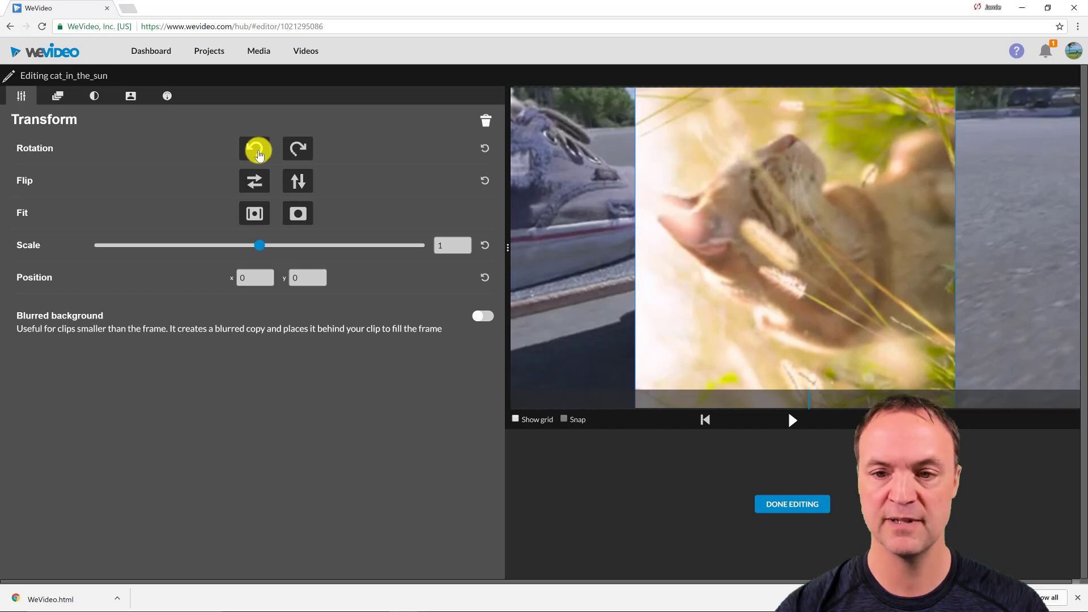
click(299, 150)
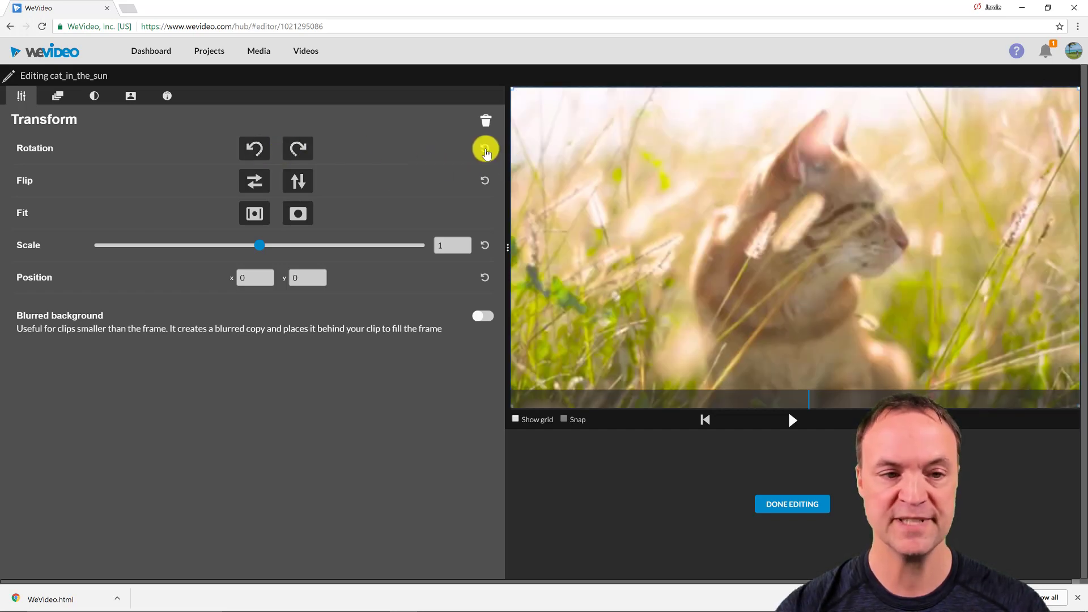
click(255, 181)
click(299, 181)
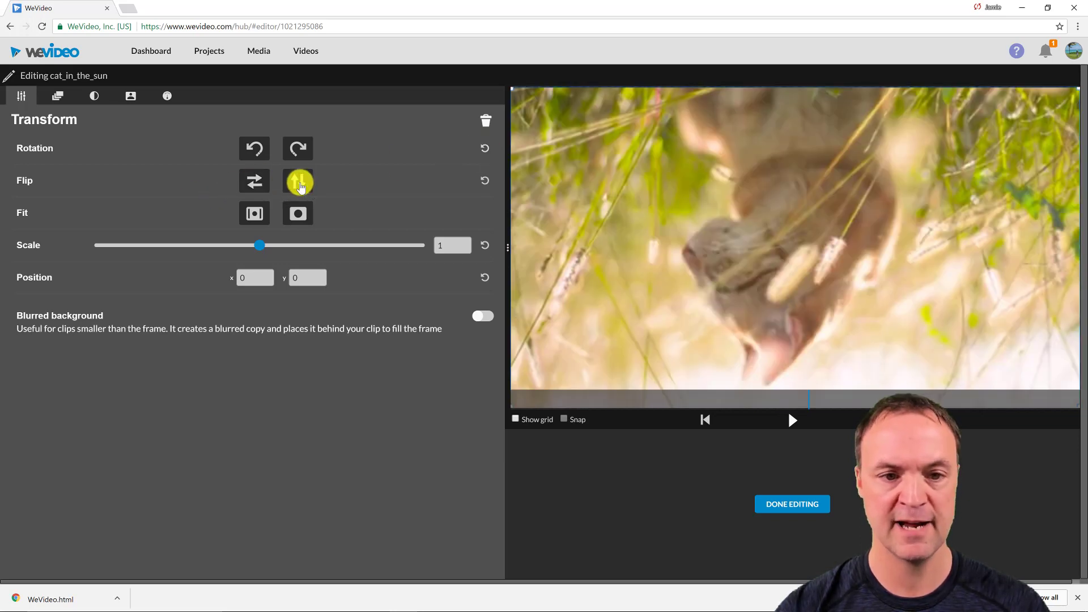
click(486, 179)
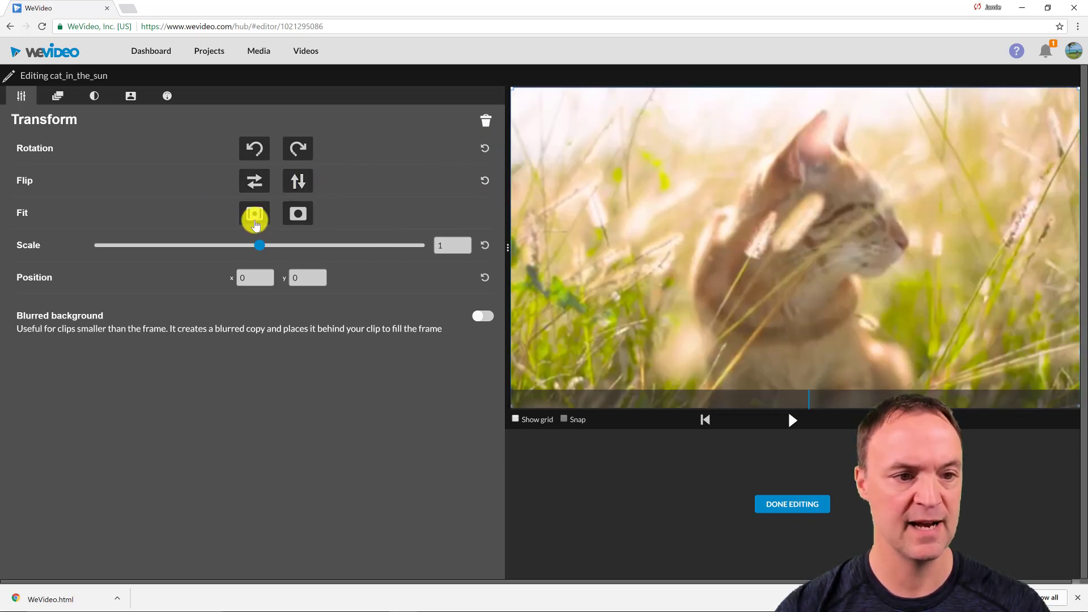
Step: Scale the cat clip to 0.35, position it at about x 1145, y 52, preview it and finish editing
drag(259, 245, 149, 252)
drag(729, 262, 882, 174)
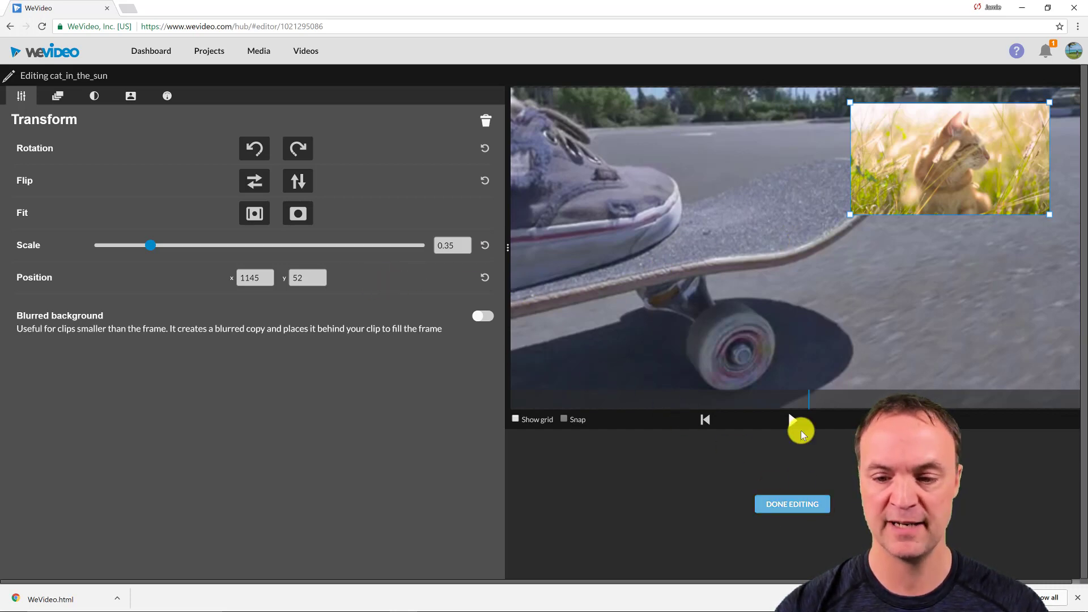
click(794, 422)
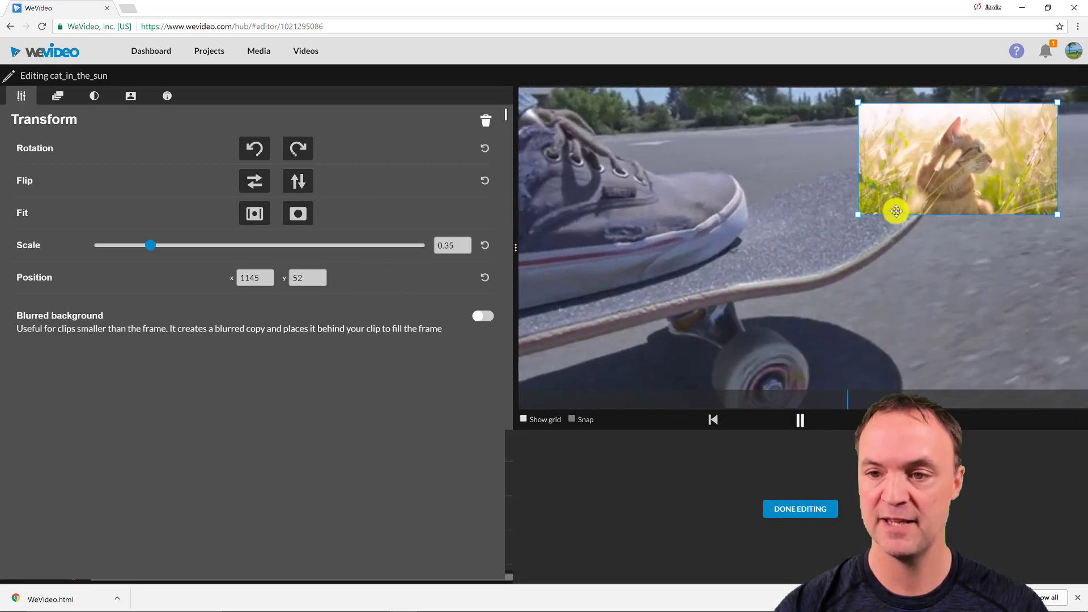
click(798, 422)
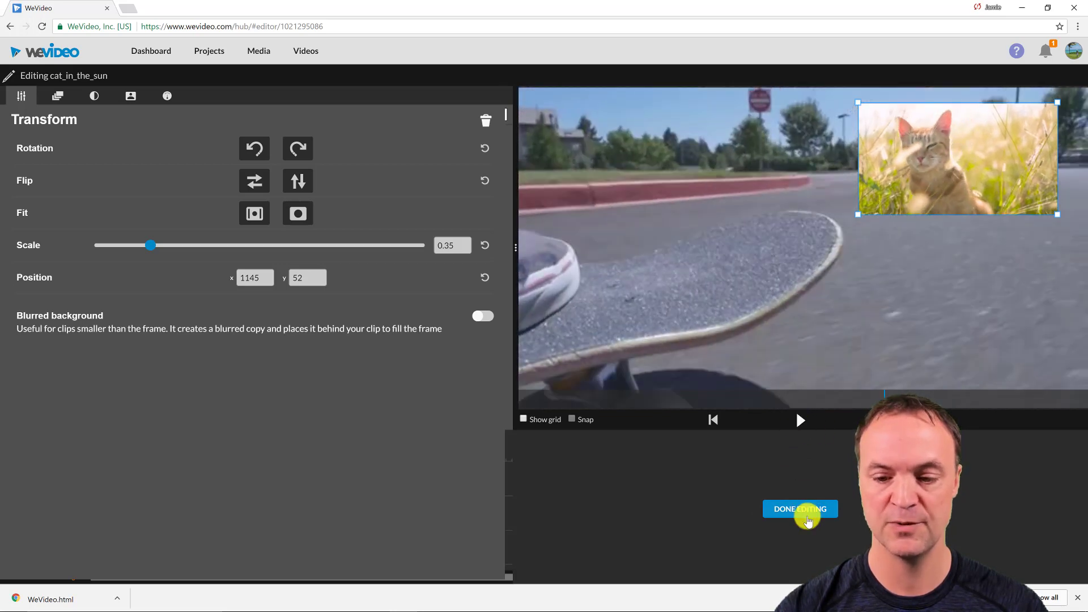
click(807, 518)
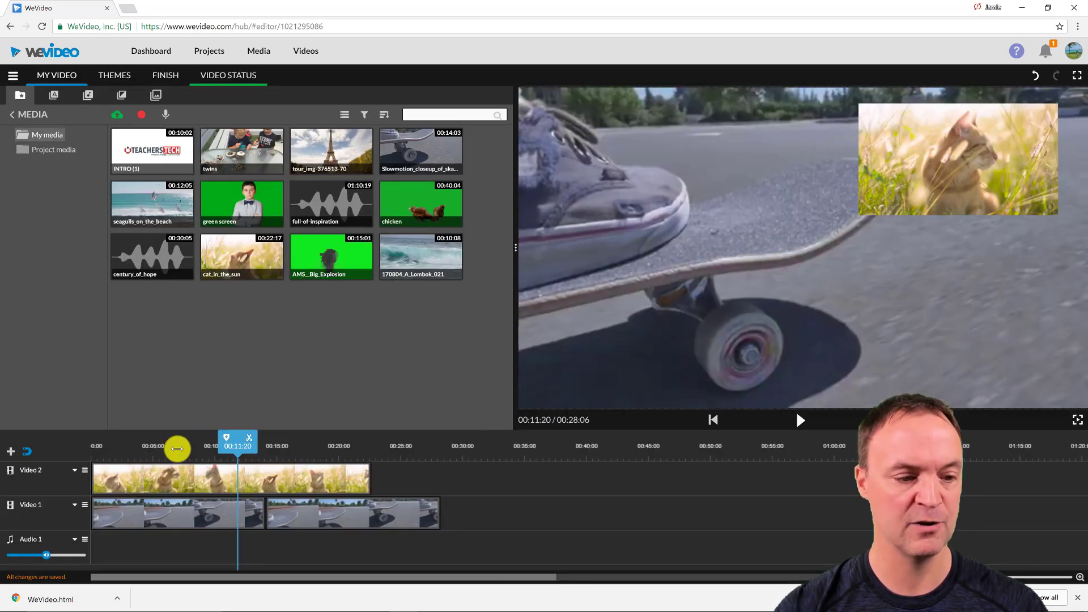
Step: Play the picture-in-picture of the cat over the skateboard clip from near the start of the timeline
drag(177, 449, 118, 451)
click(797, 422)
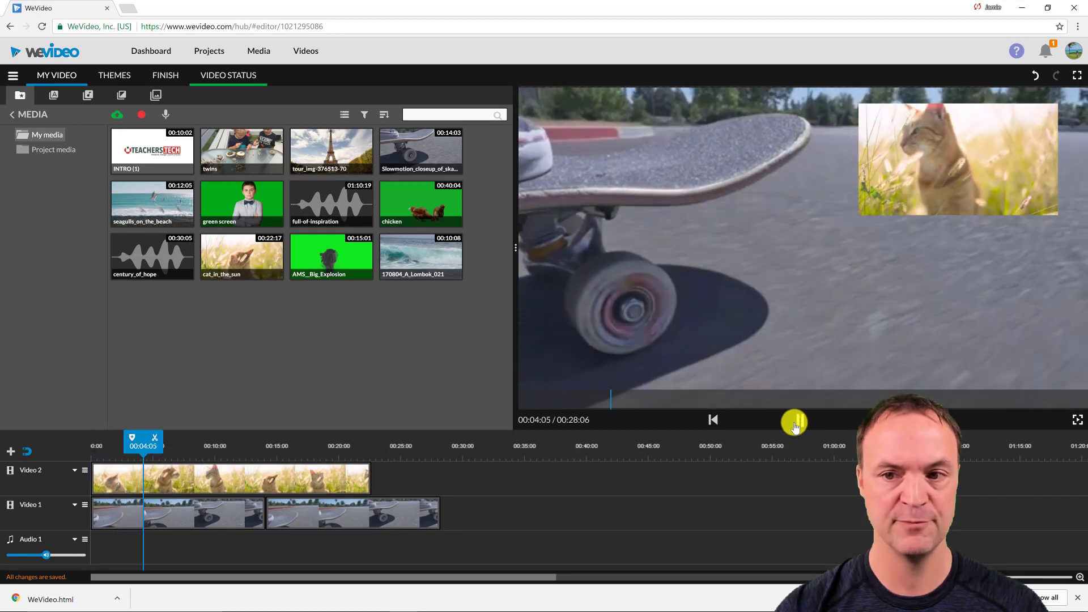
click(796, 422)
Step: Animate the cat_in_the_sun clip on Video 2 from a start position of x 1189, y 620 to an end position of x 737, y 58
click(192, 479)
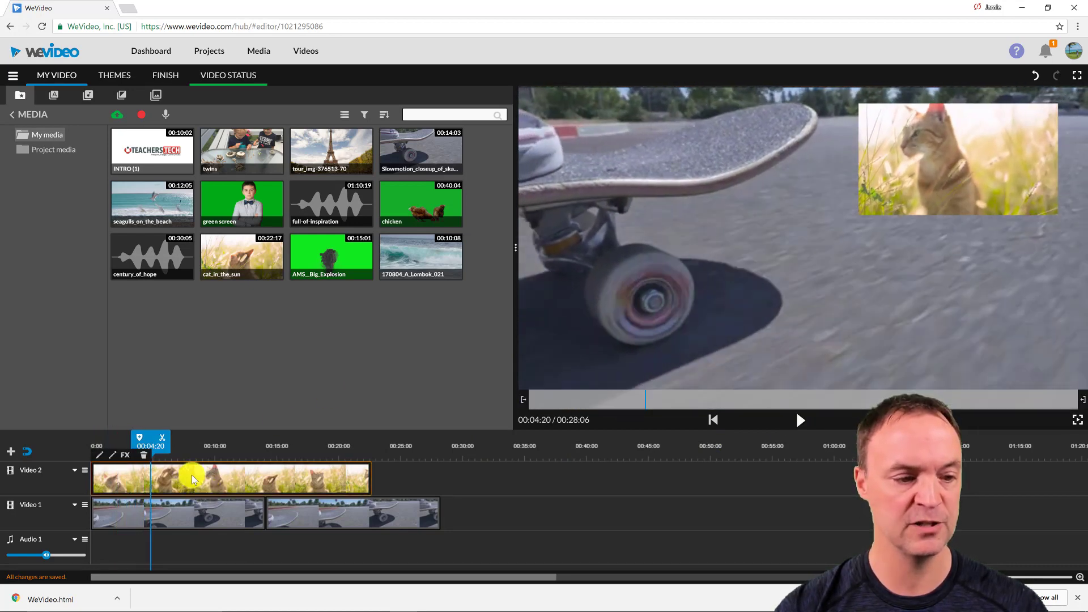
click(99, 456)
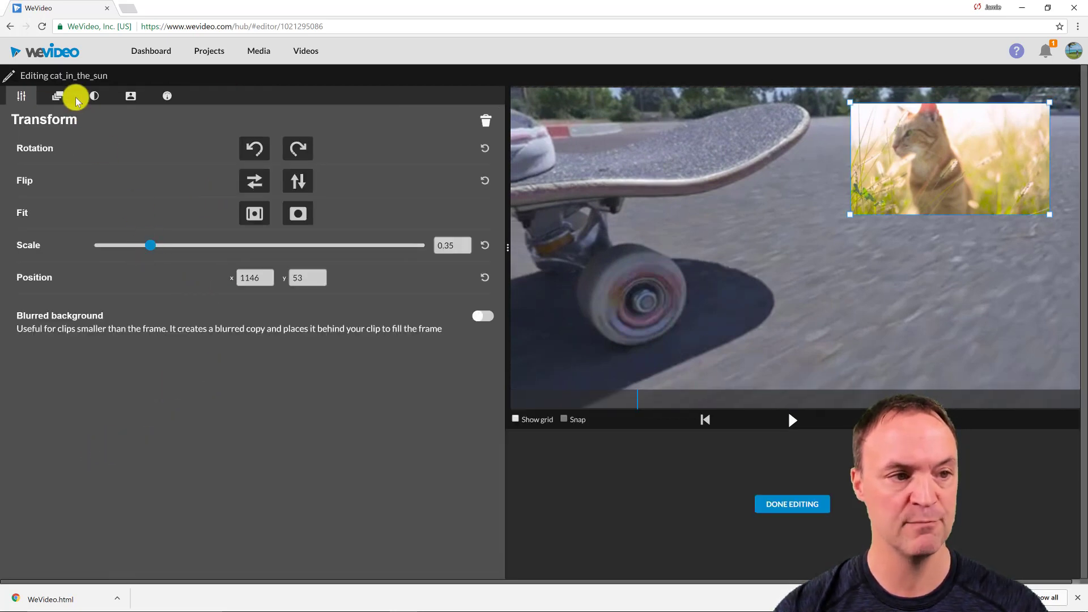
click(58, 98)
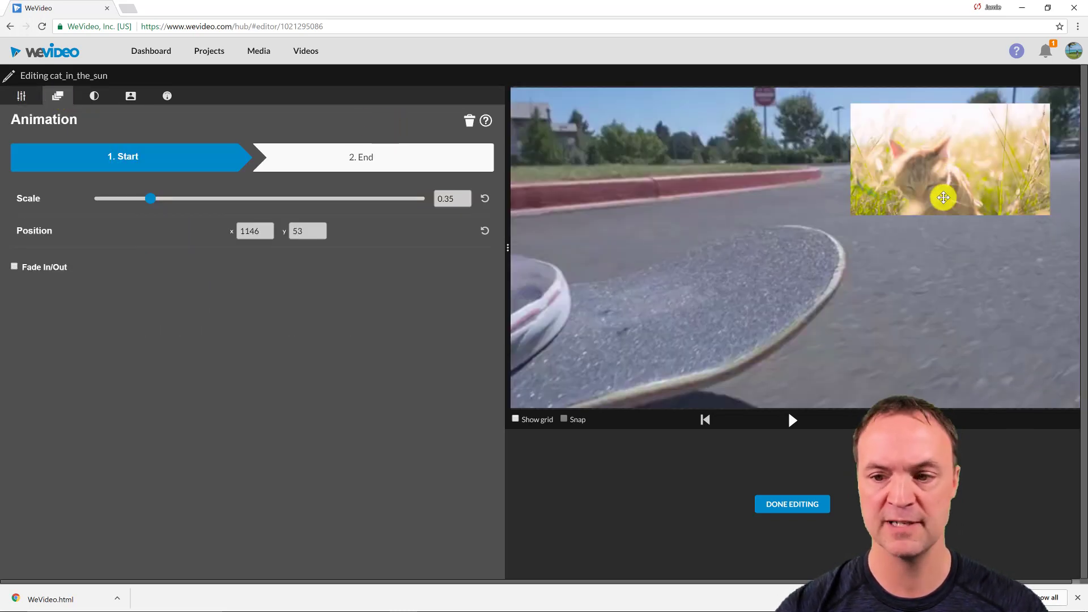
drag(945, 195, 958, 340)
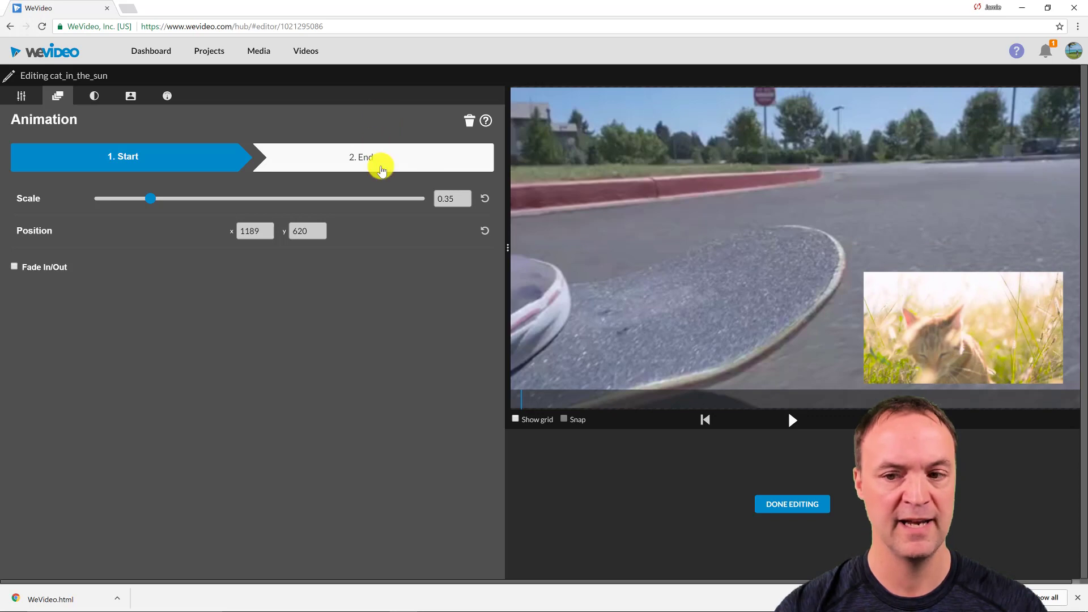
click(381, 162)
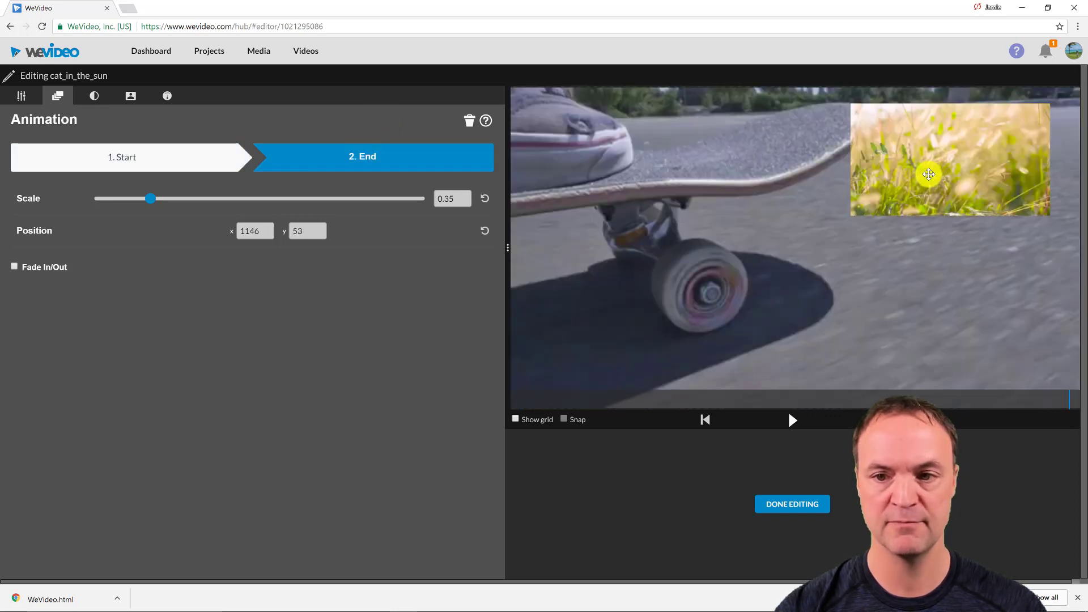
drag(929, 175, 796, 177)
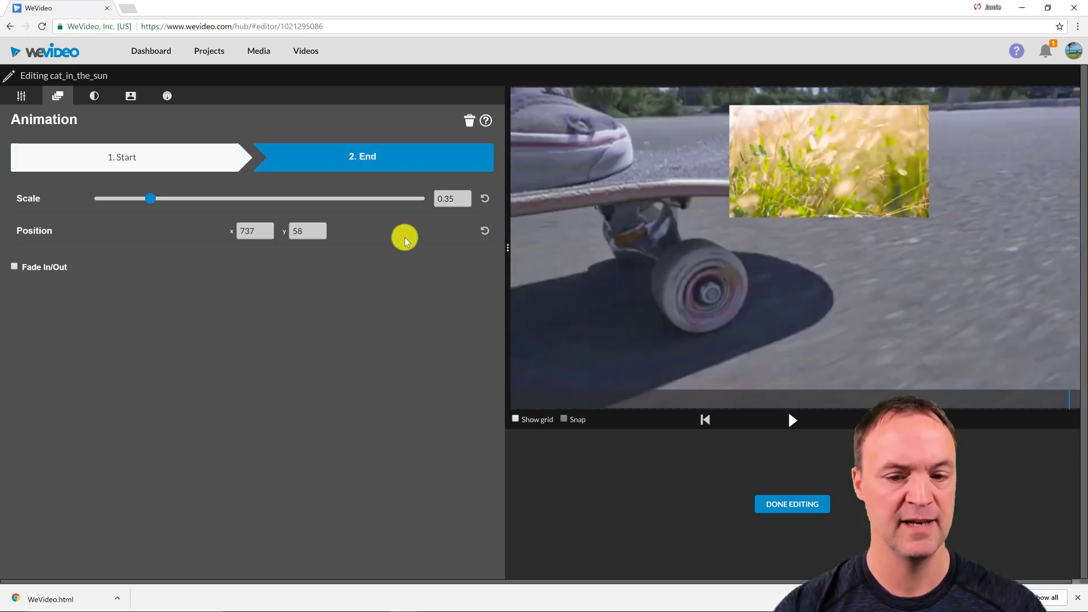
Step: Preview the cat clip's movement, finish editing, and play the animated picture-in-picture from the timeline
click(792, 420)
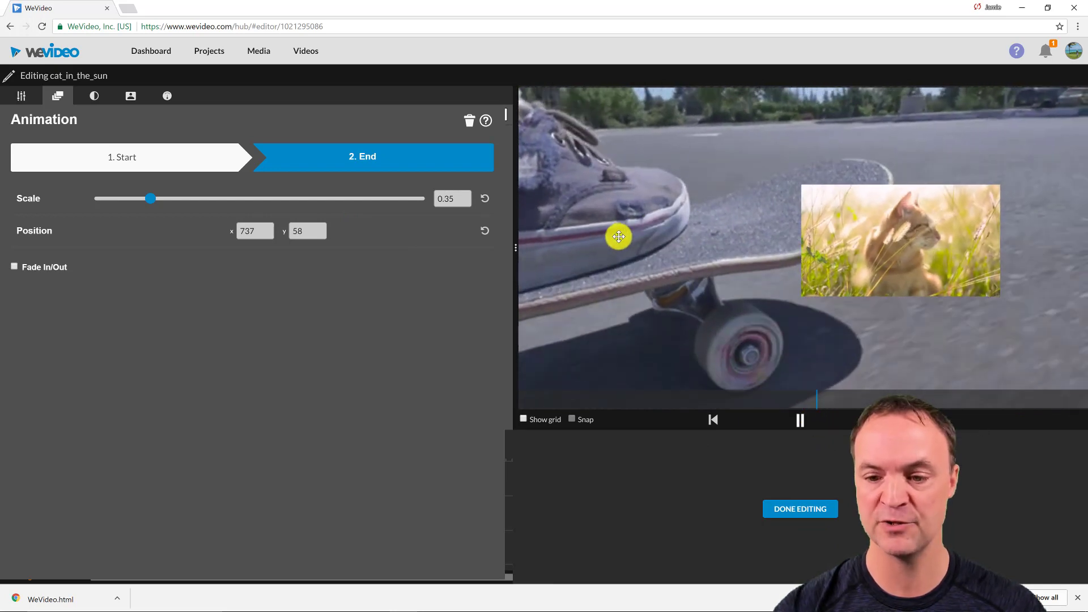
click(800, 509)
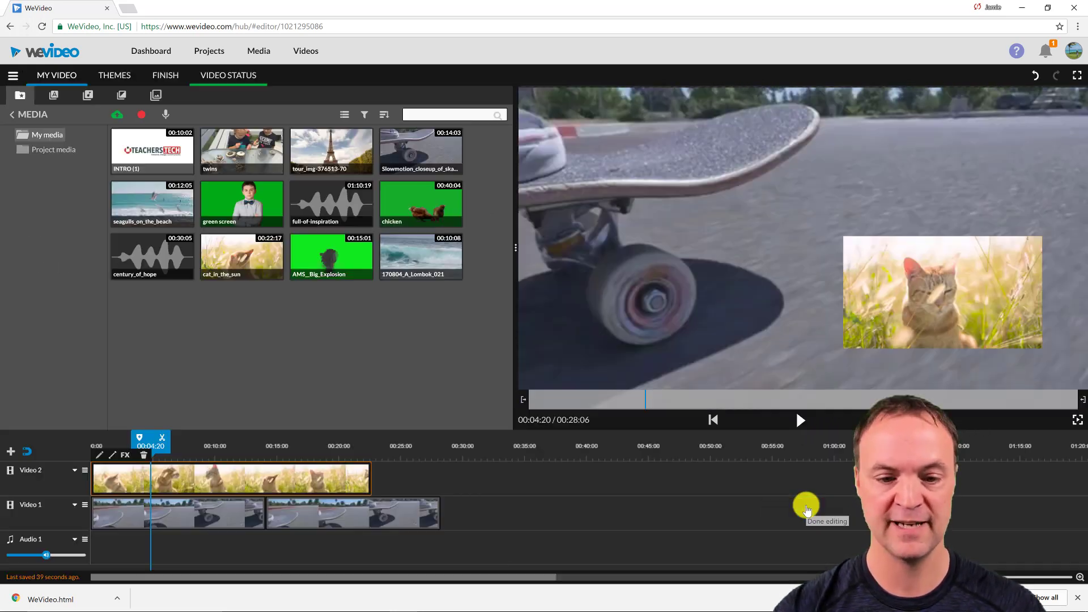
click(801, 420)
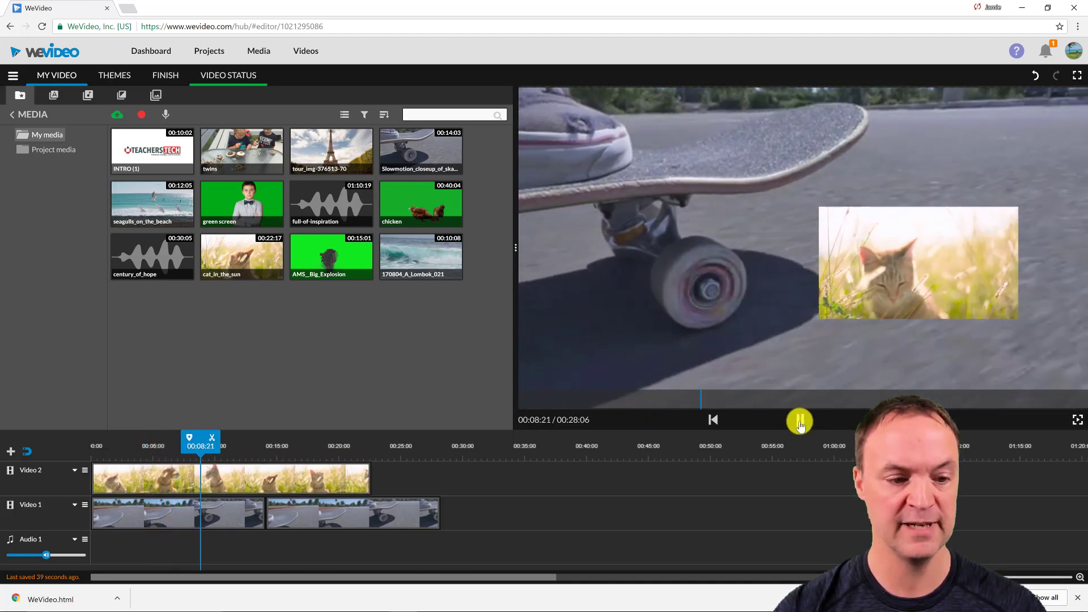
click(800, 420)
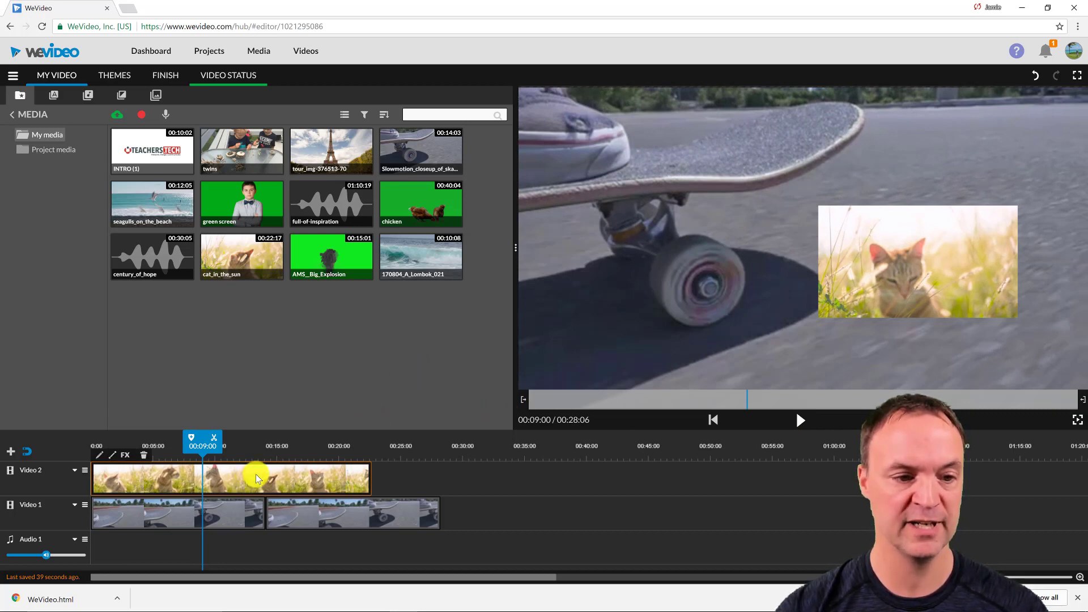
Step: Place seagulls_on_the_beach on Video 1 at 36 seconds, with the chicken clip directly above it on Video 2, trimmed to the same length
click(587, 508)
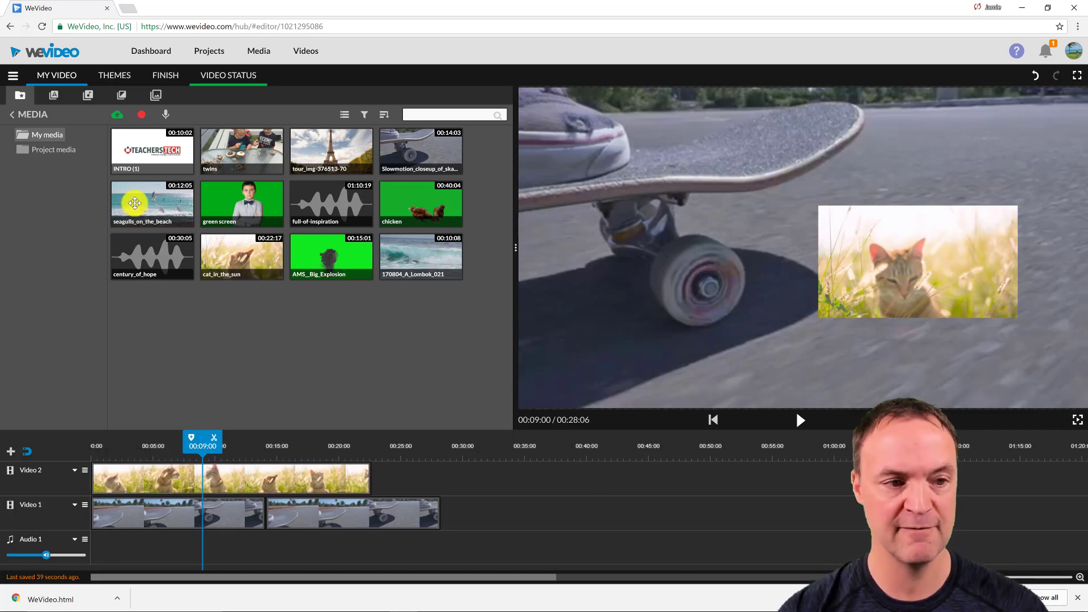
drag(134, 203, 552, 508)
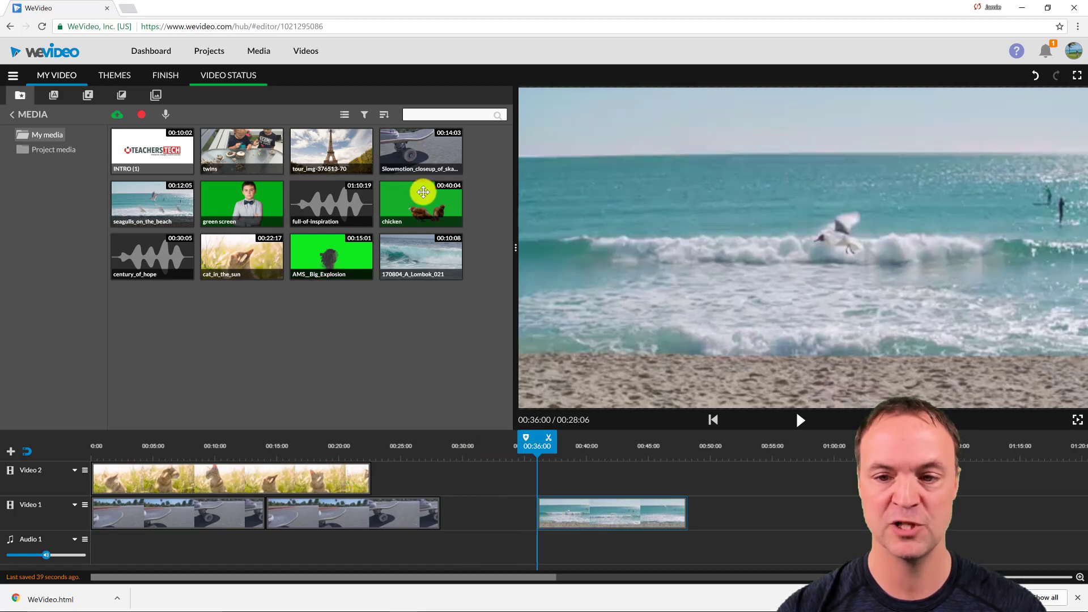
click(419, 204)
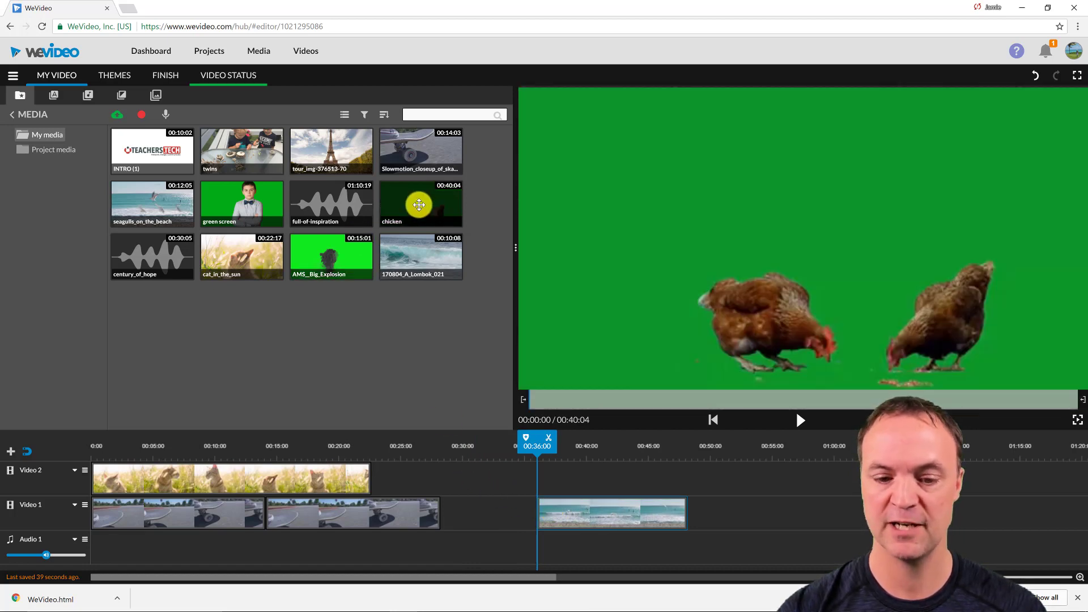
drag(415, 204, 551, 469)
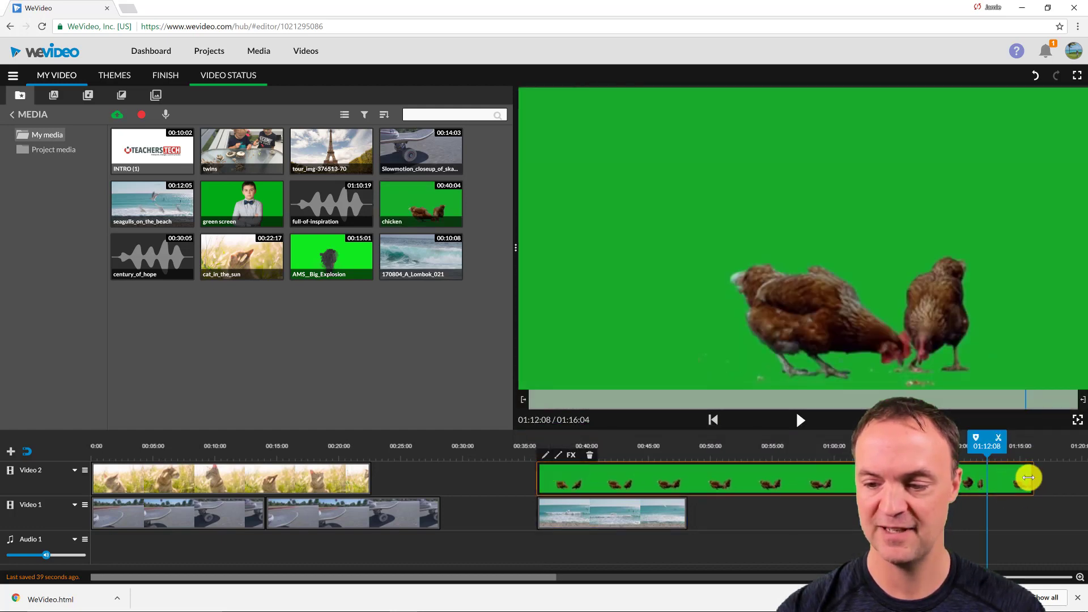
drag(1028, 479, 687, 494)
drag(676, 448, 542, 464)
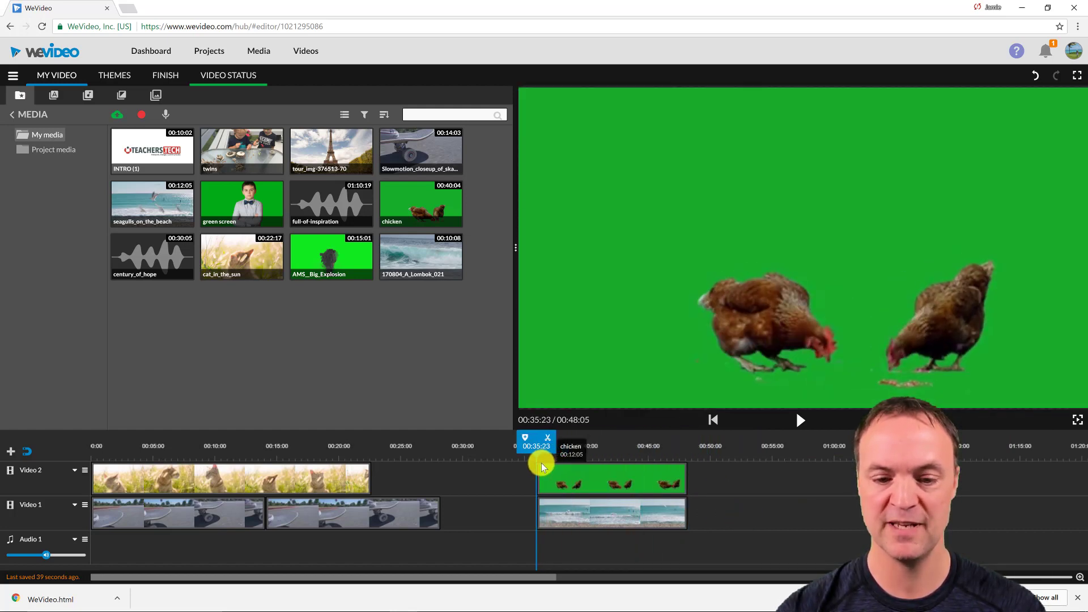
Step: Key out the chicken clip's green background with Color Keying by sampling the green 17ac2d, and finish editing
click(641, 478)
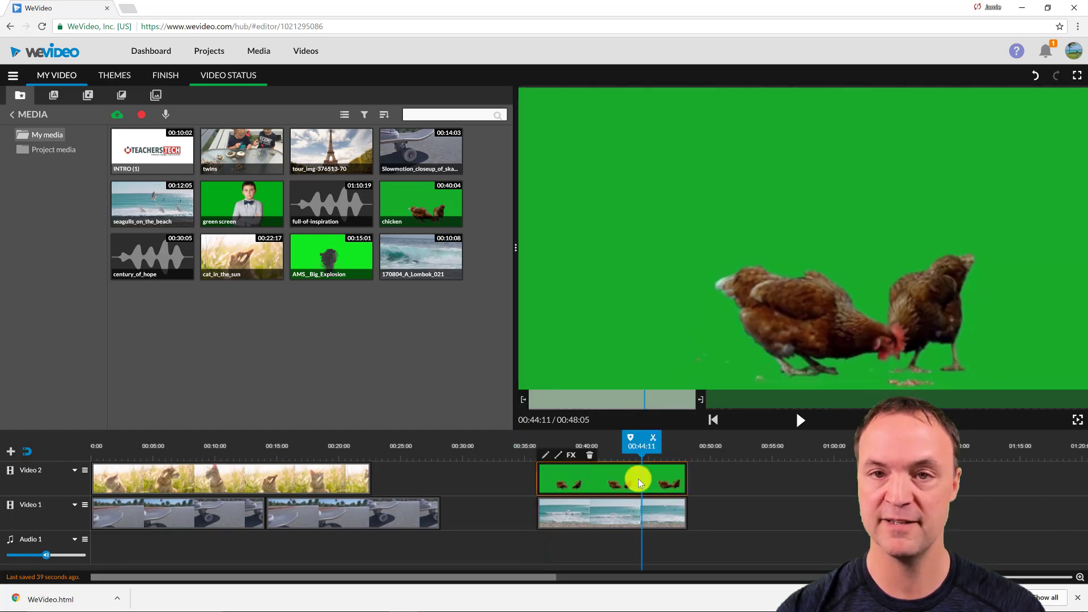
click(543, 454)
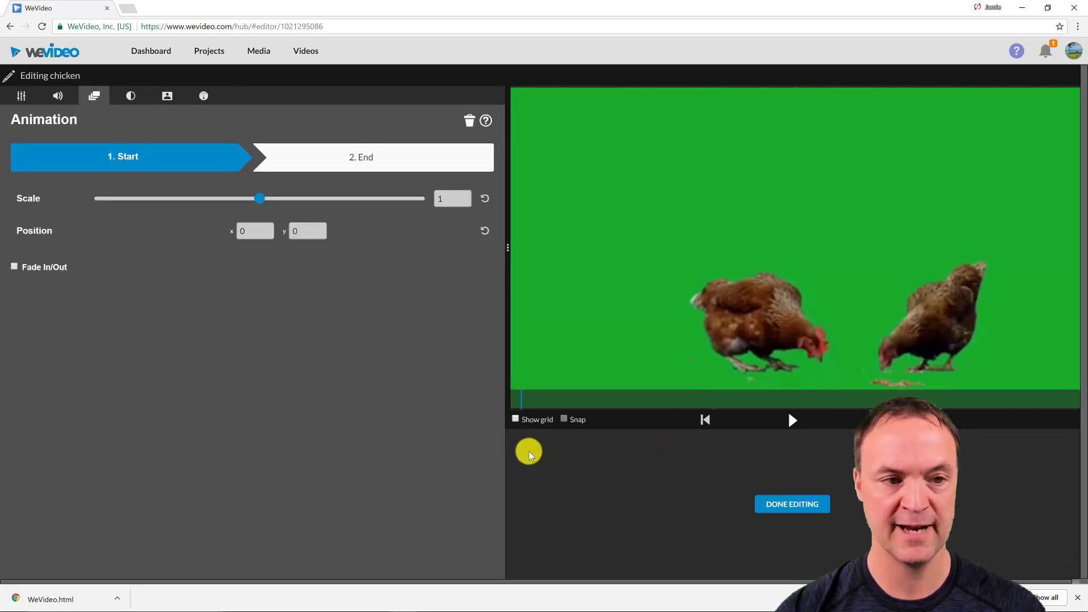
click(167, 98)
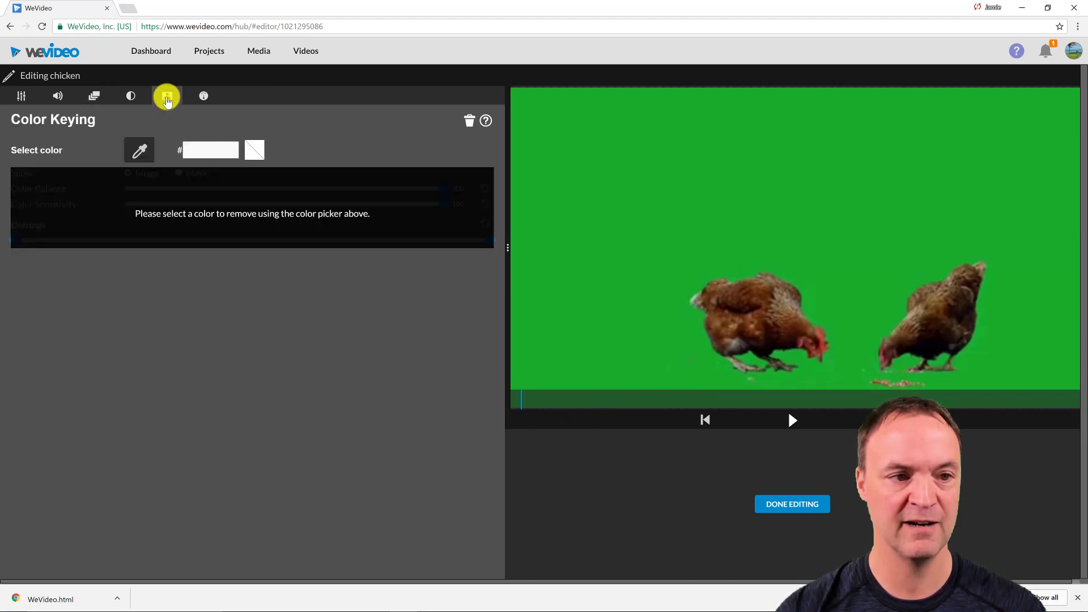
click(143, 153)
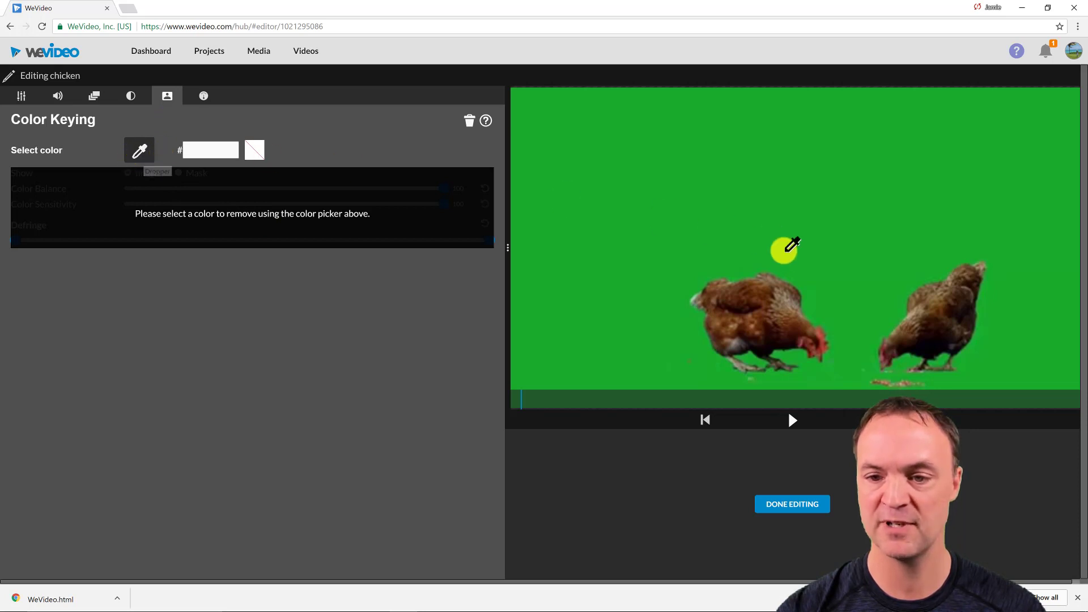
click(806, 273)
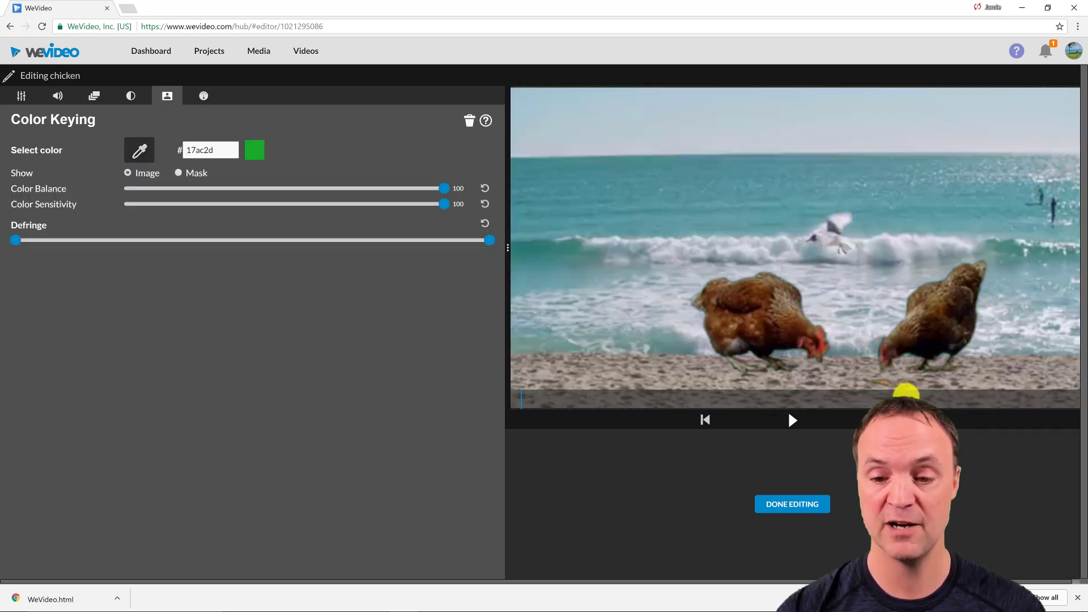
click(810, 502)
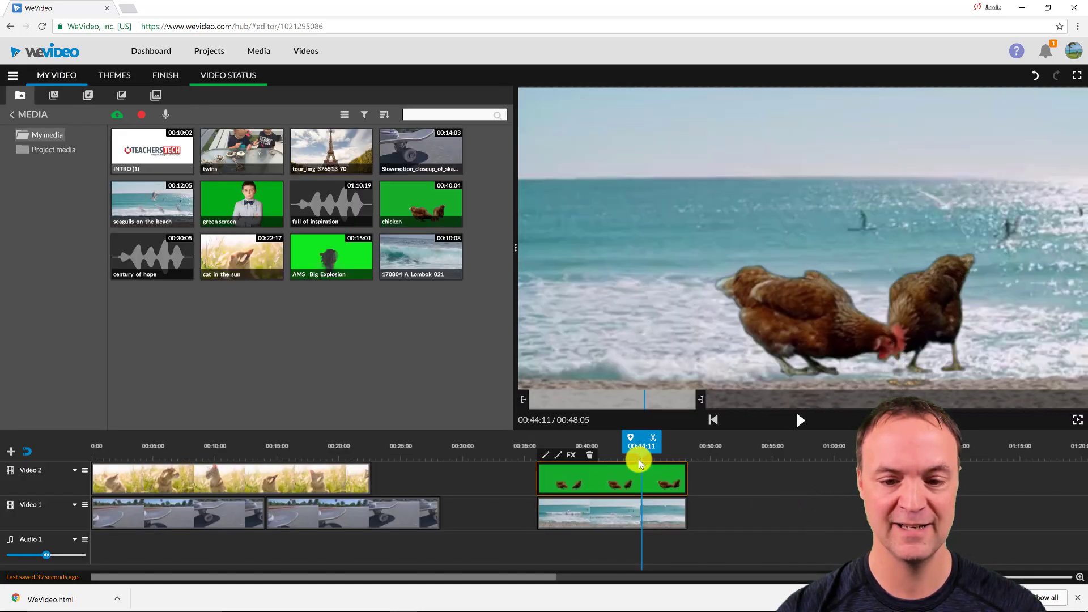
Step: Play the keyed chickens over the beach clip from just before they start, at about 35 seconds
drag(633, 445, 530, 445)
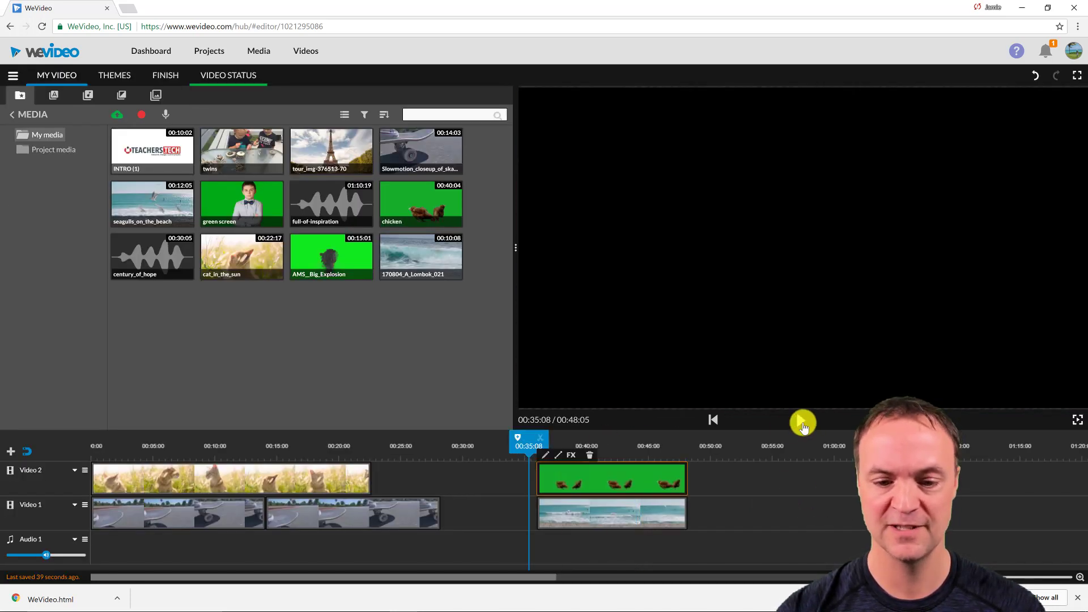
click(800, 420)
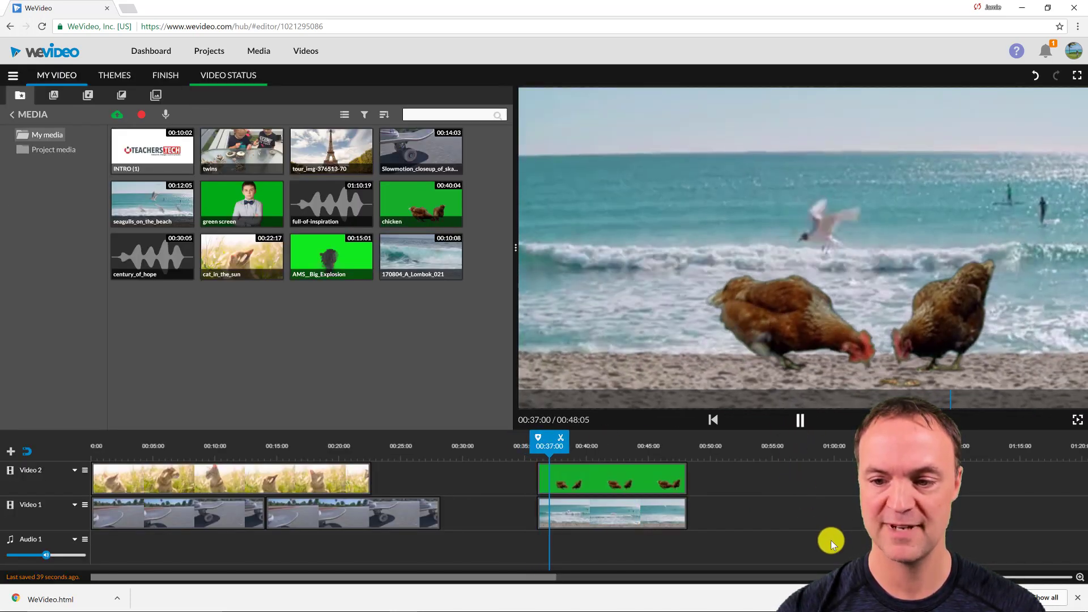
click(800, 420)
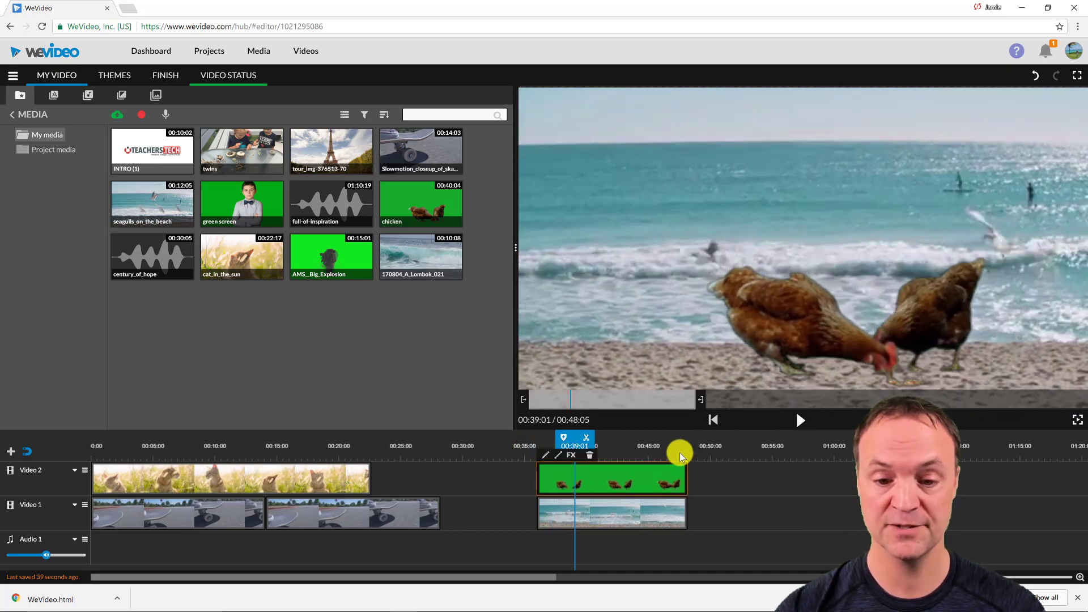
Step: Scale the chicken clip down slightly, reposition it so the chickens stand on the sand, and finish editing
click(559, 455)
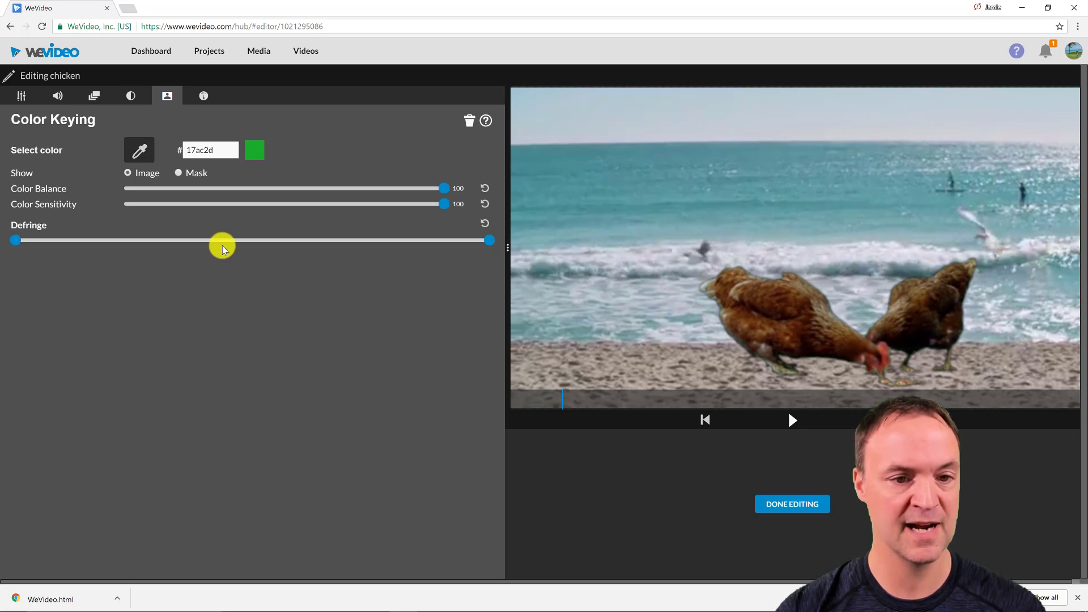
click(94, 98)
click(54, 99)
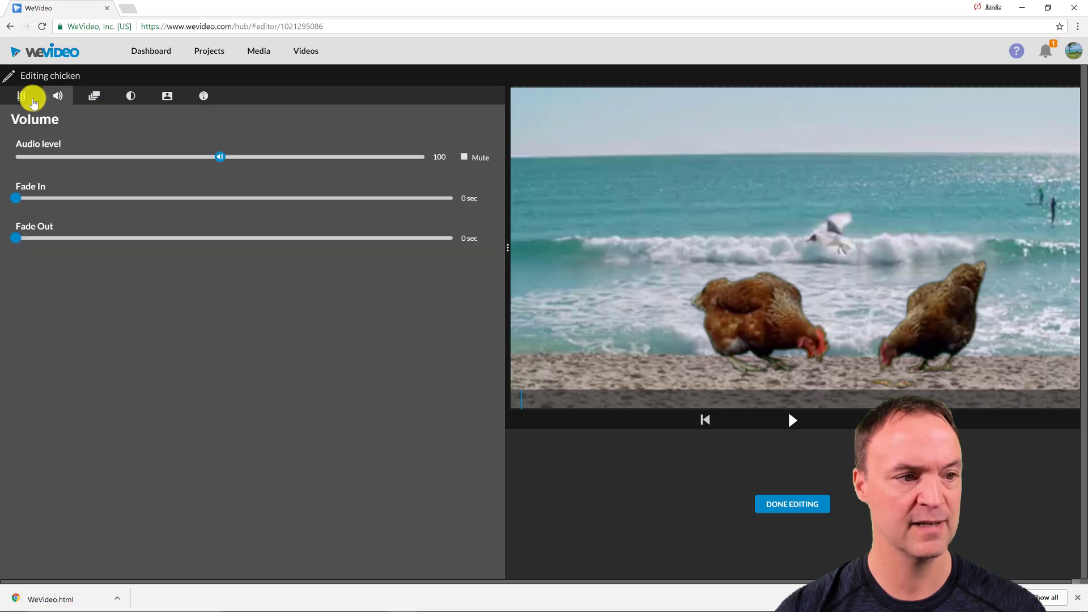
click(34, 101)
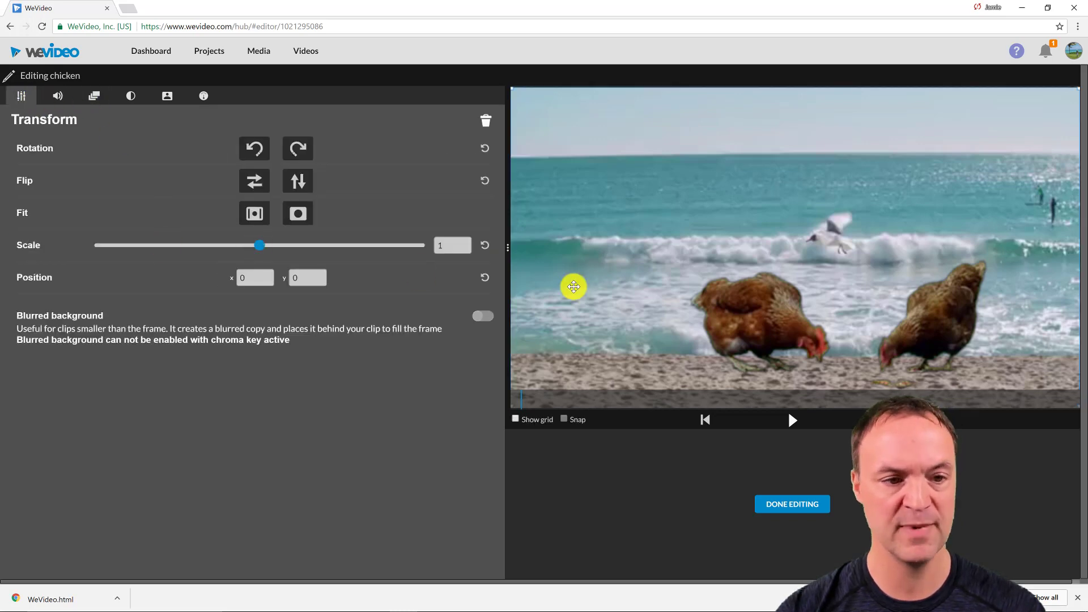
drag(260, 249, 218, 247)
drag(751, 314, 709, 349)
click(798, 504)
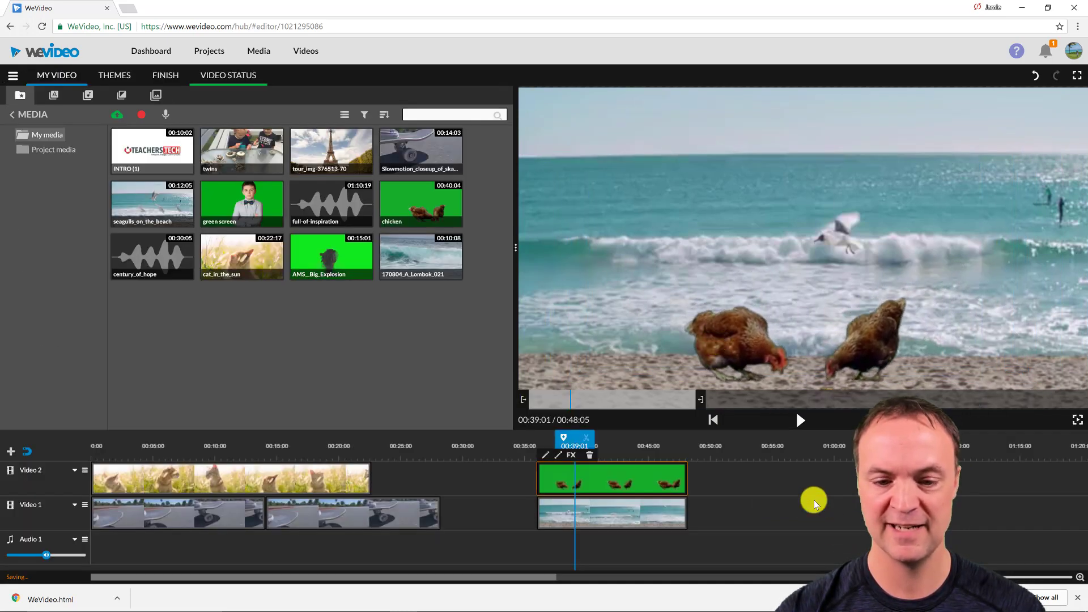
Step: Play the smaller chickens over the beach from around the start of the clip
drag(567, 442, 537, 446)
click(798, 422)
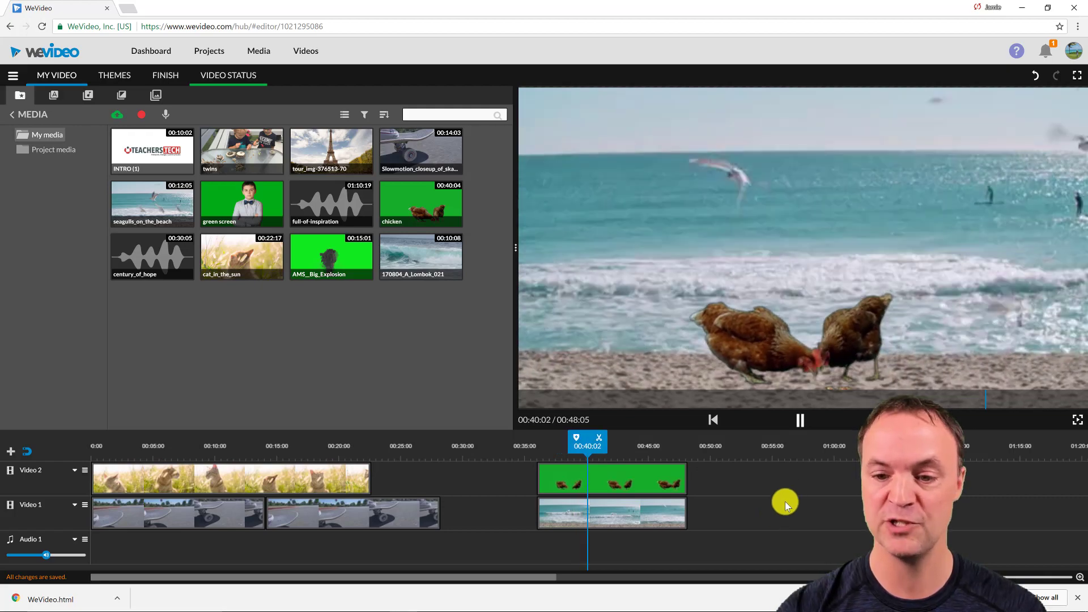
click(801, 422)
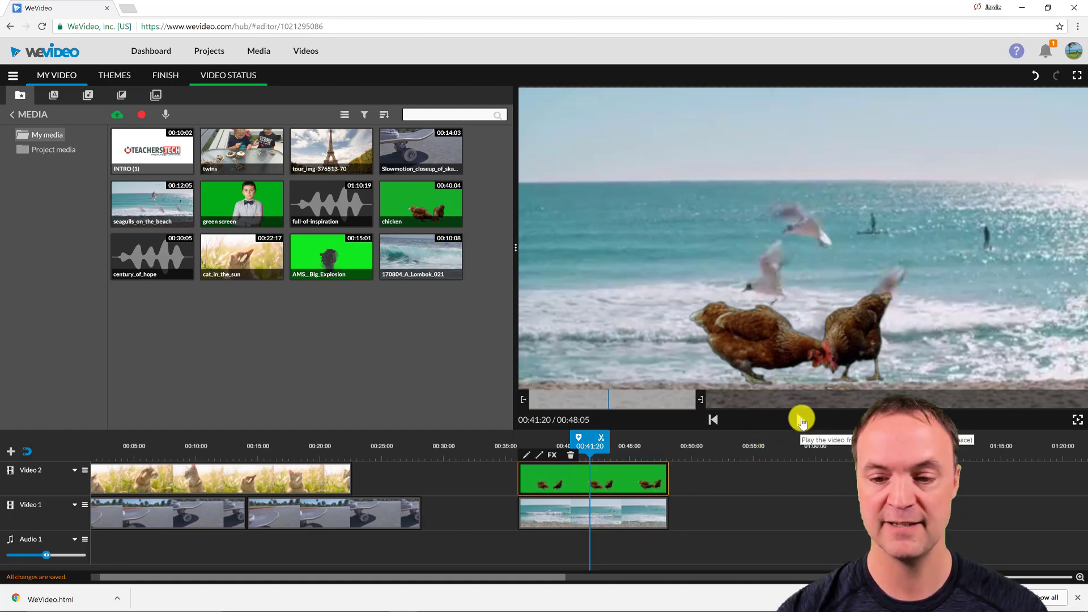
click(800, 424)
click(801, 423)
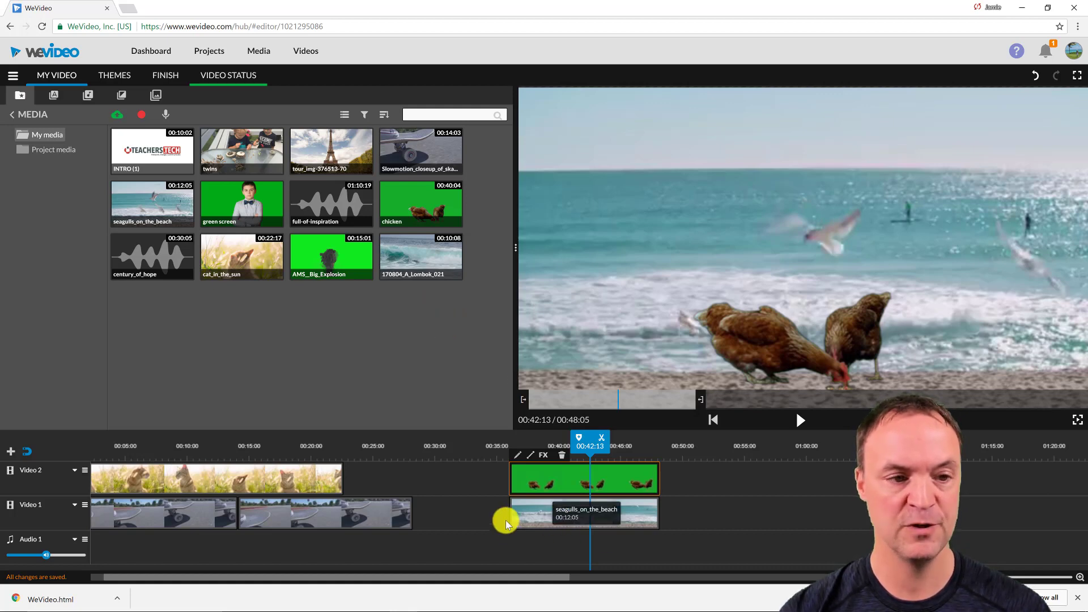
Step: Open the second skateboard clip on Video 1 for editing and review its transform, volume and animation settings
click(370, 512)
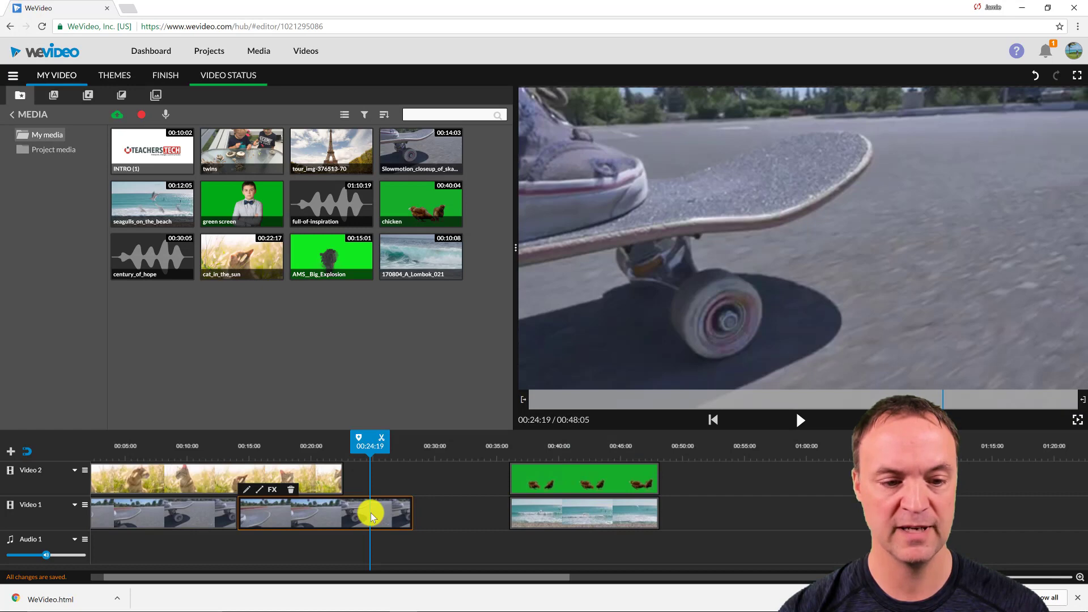
click(246, 492)
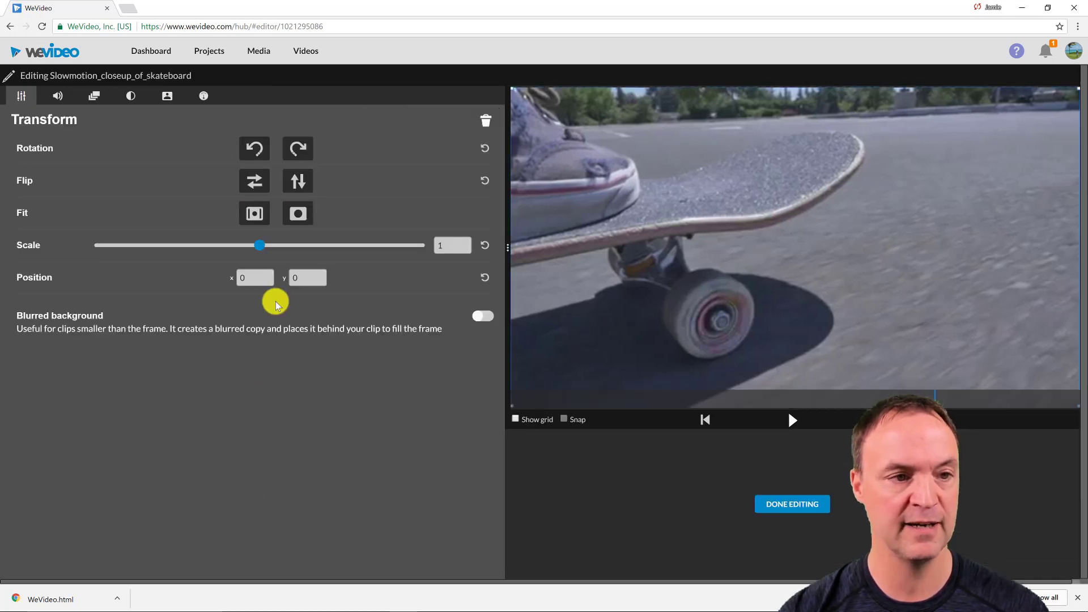
click(61, 98)
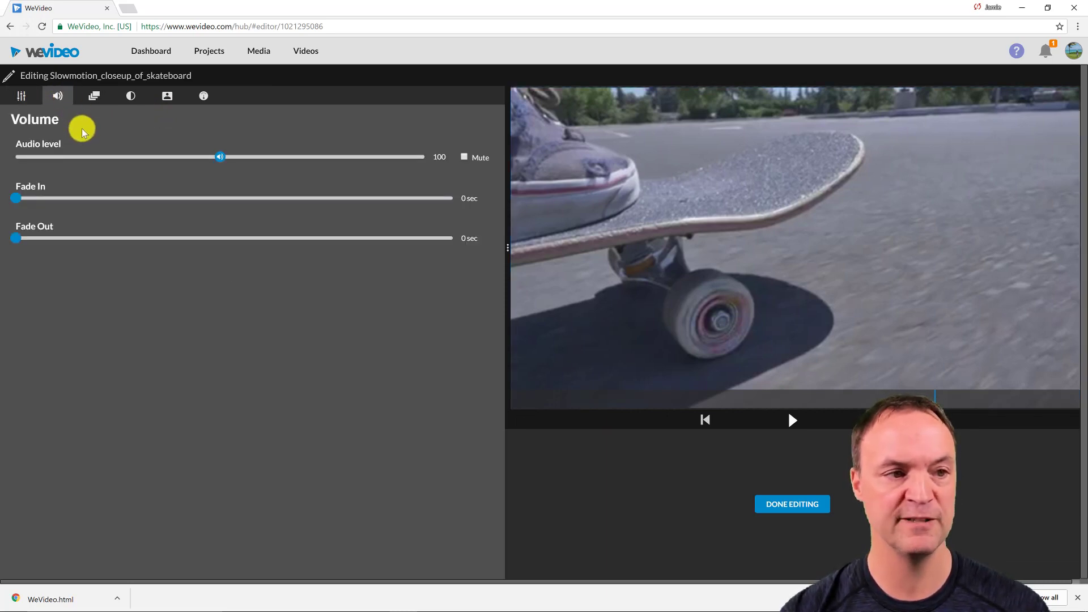
click(97, 103)
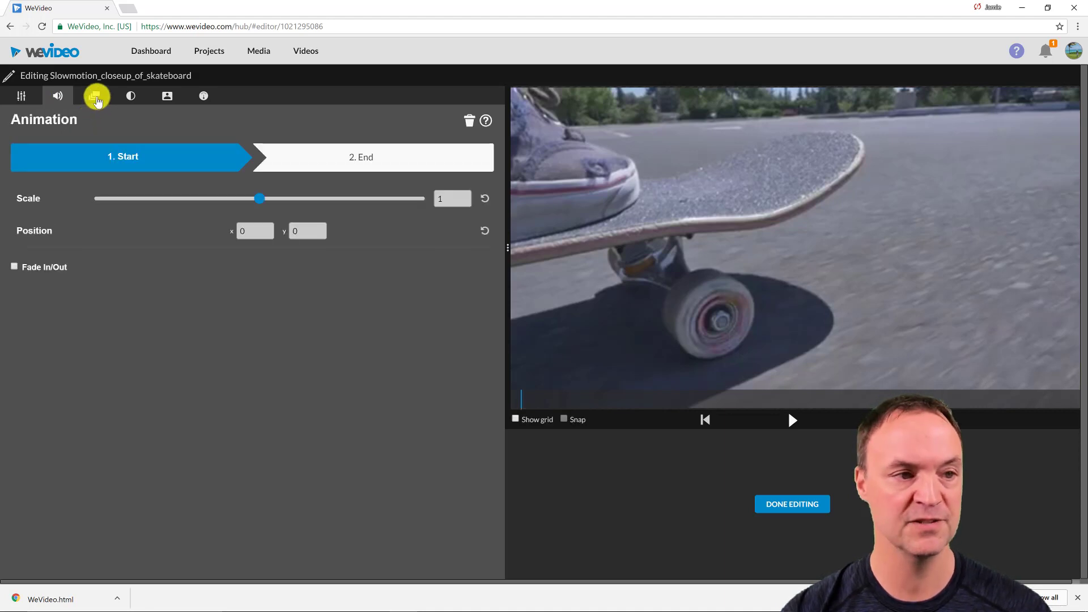
Step: Try darkening the skateboard clip by setting its brightness to -53, and reset the brightness
click(133, 98)
drag(228, 156, 116, 156)
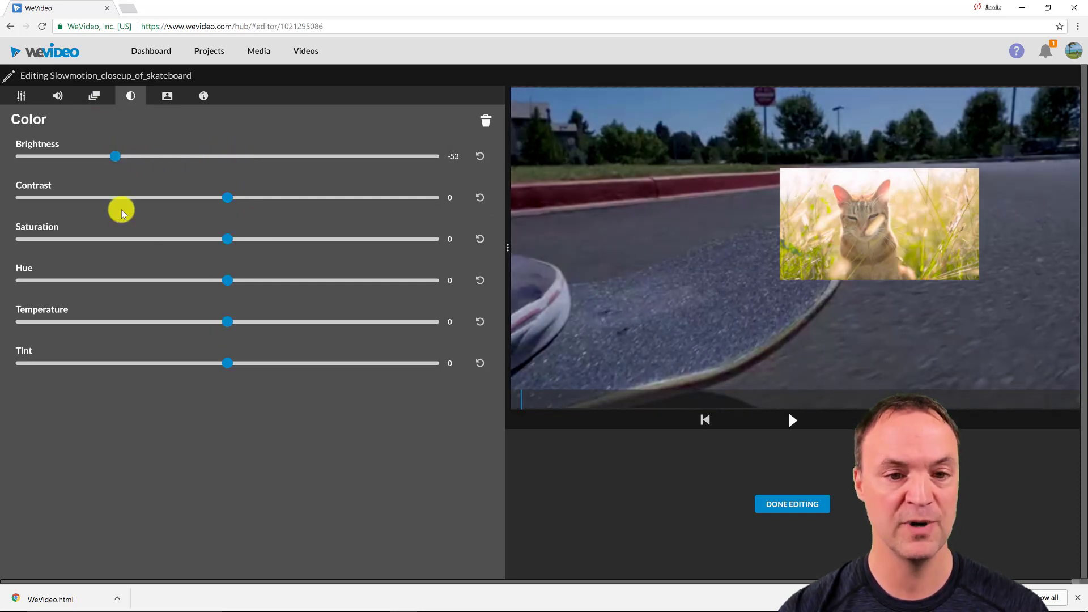
click(481, 158)
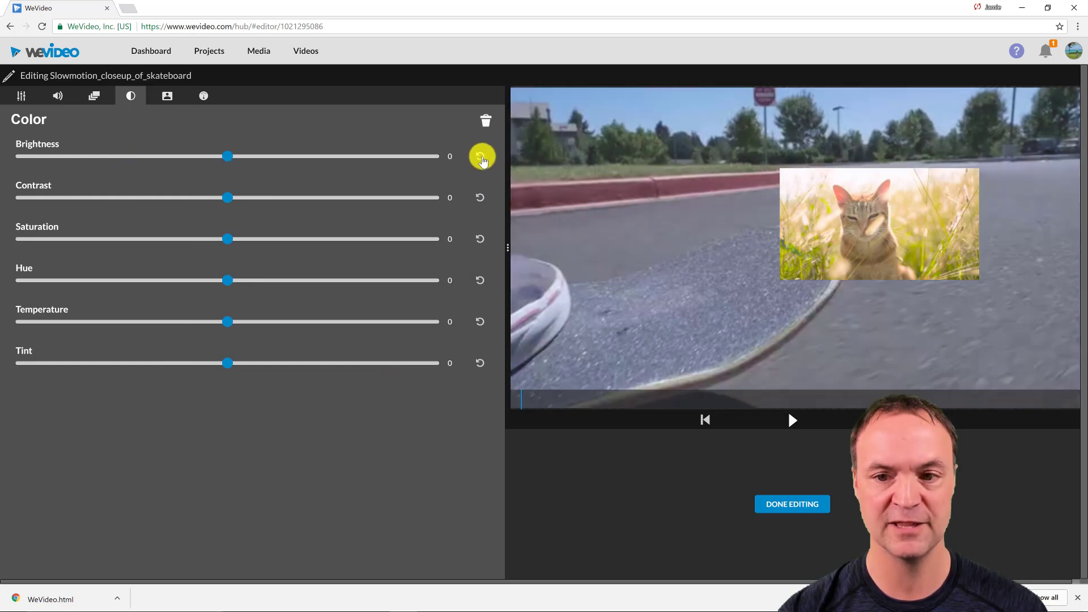
Step: View the skateboard clip's color keying options, raise its speed toward the fastest setting, and preview the clip
click(168, 97)
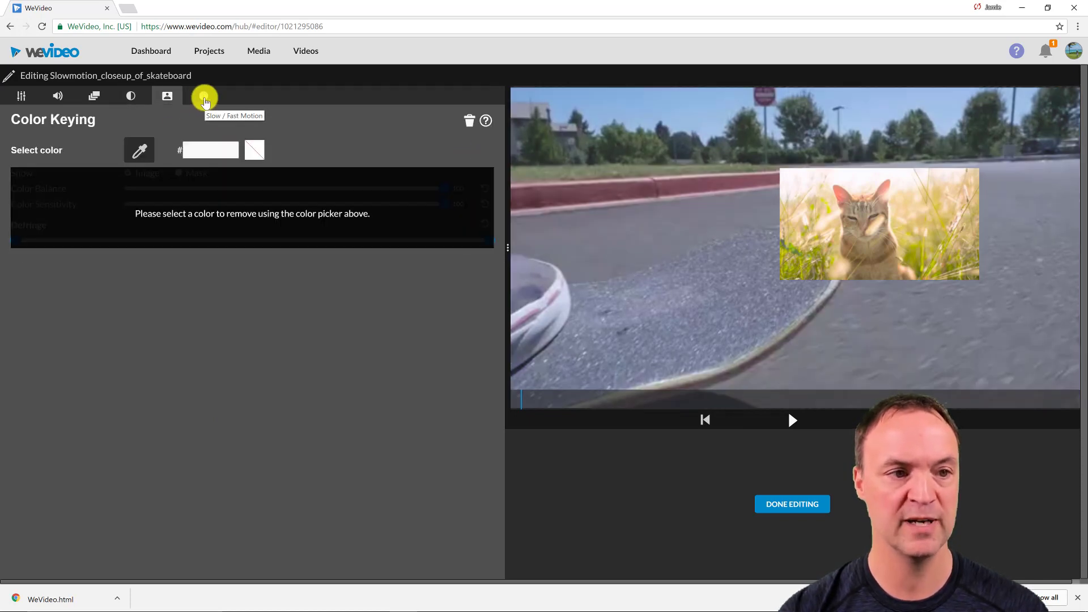
click(204, 97)
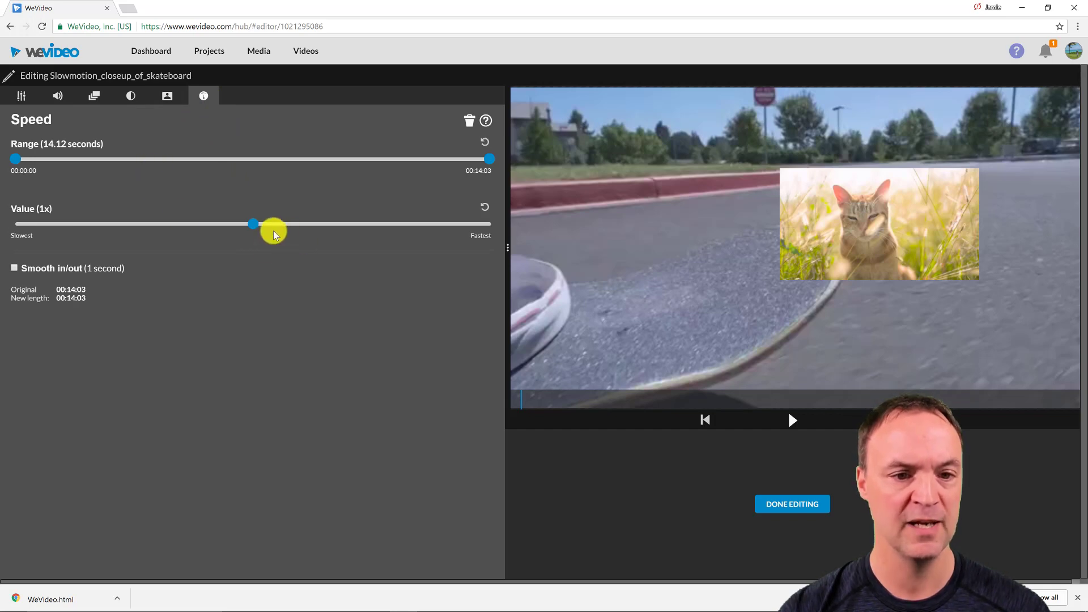
click(409, 232)
click(792, 420)
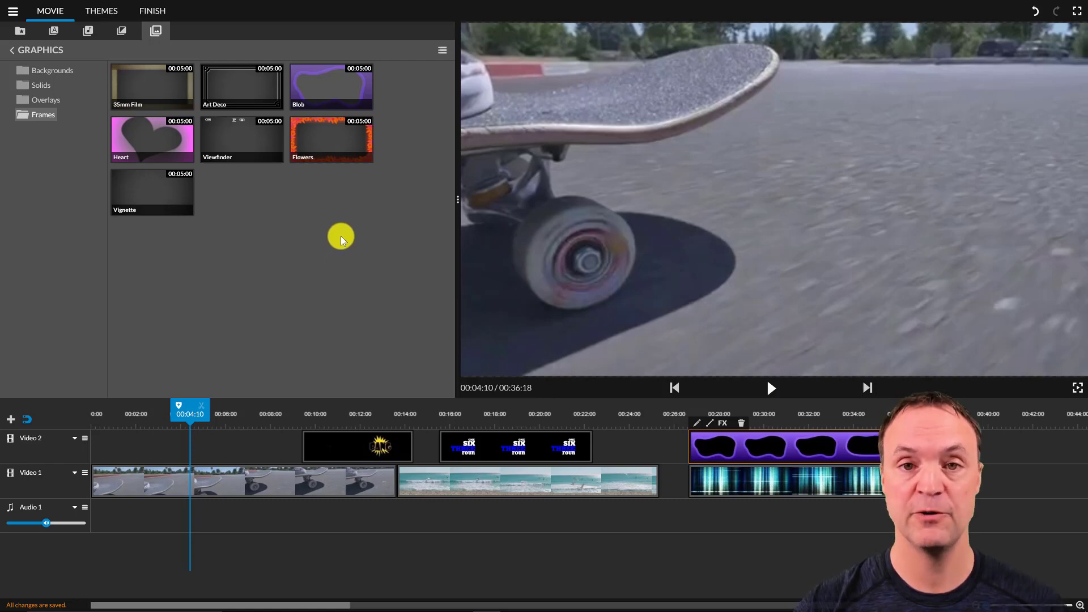
Step: Finish the movie in 720p HD quality and start publishing it
click(152, 11)
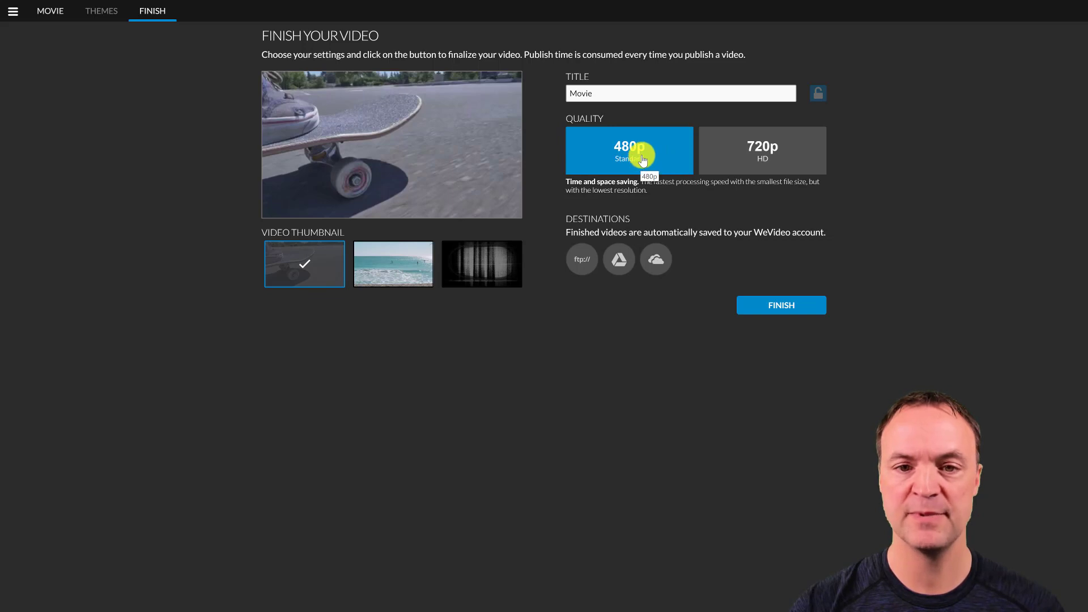
click(785, 159)
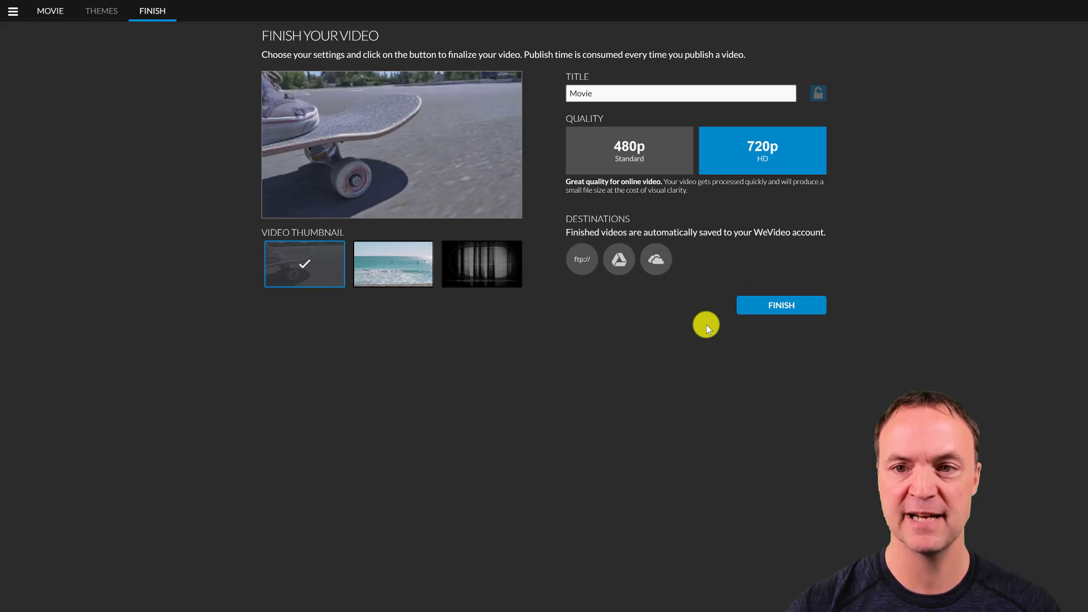
click(778, 305)
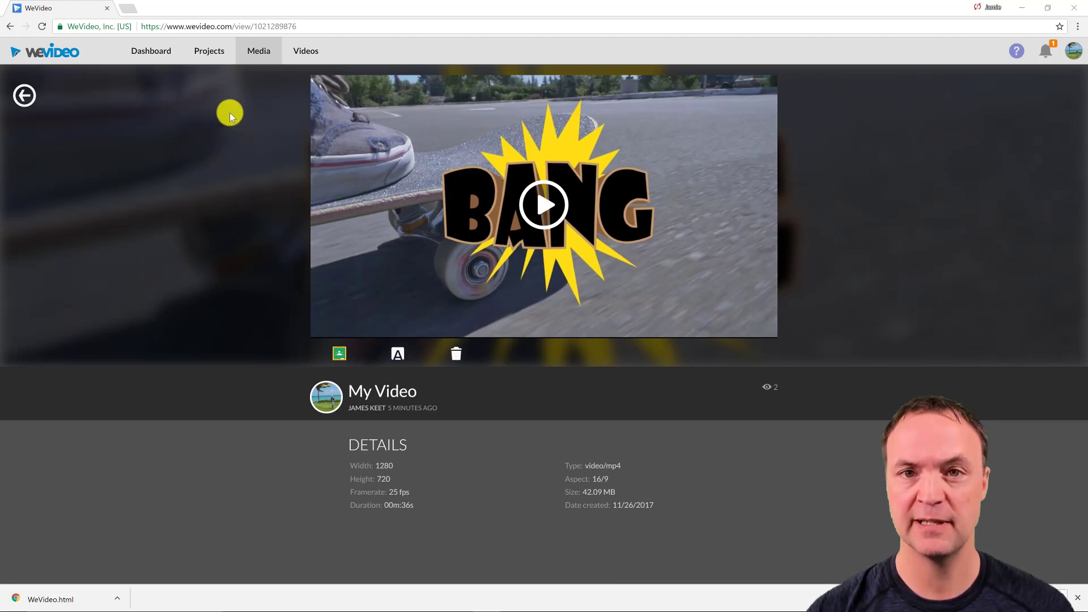
Step: Play the published video My Video at 720p quality
click(547, 210)
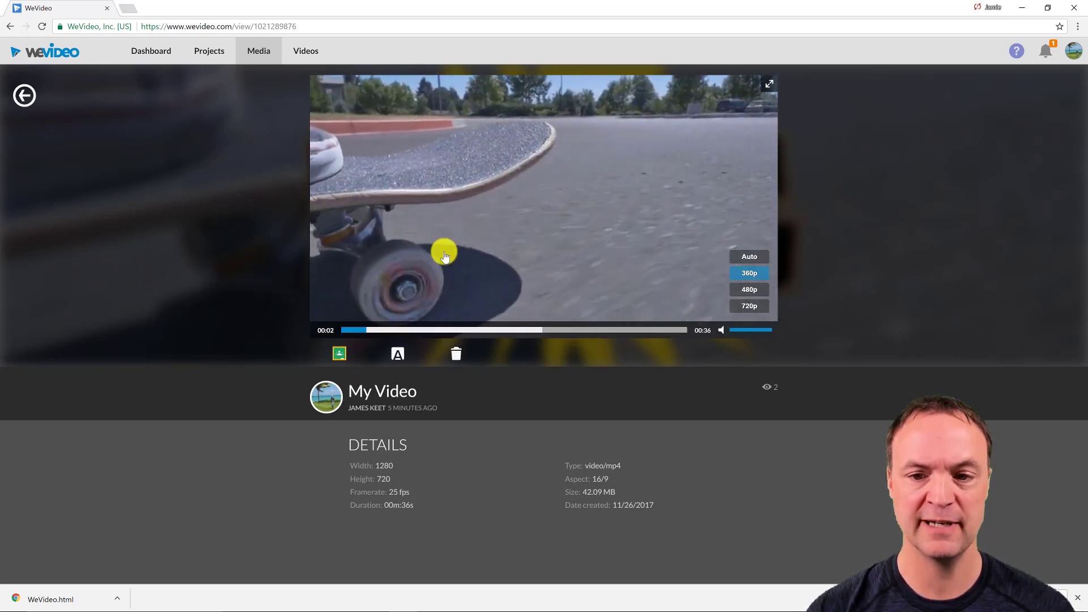
click(749, 306)
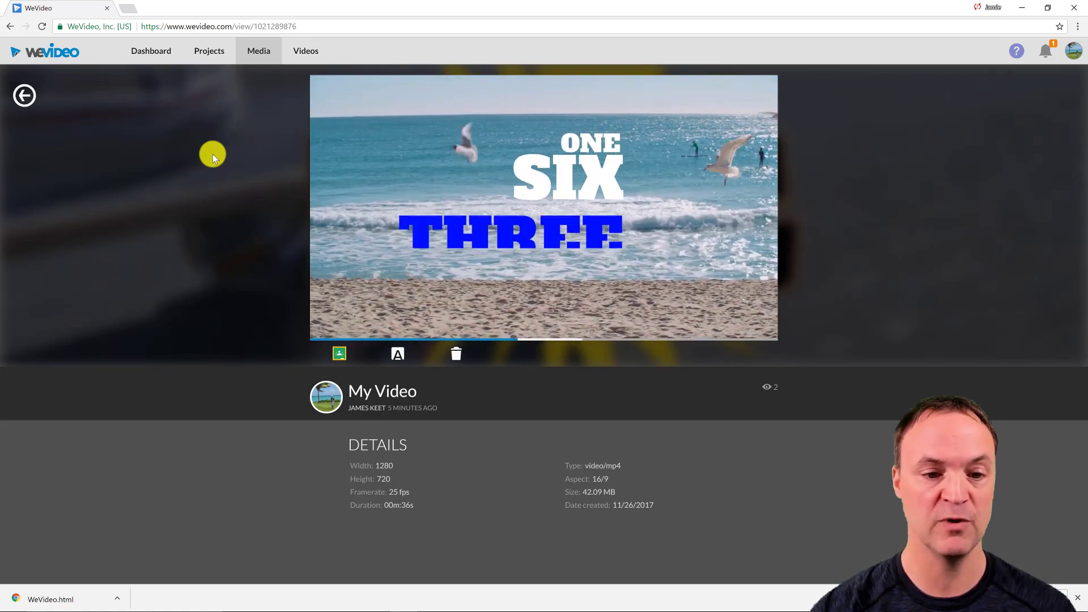
mouse_move(372, 156)
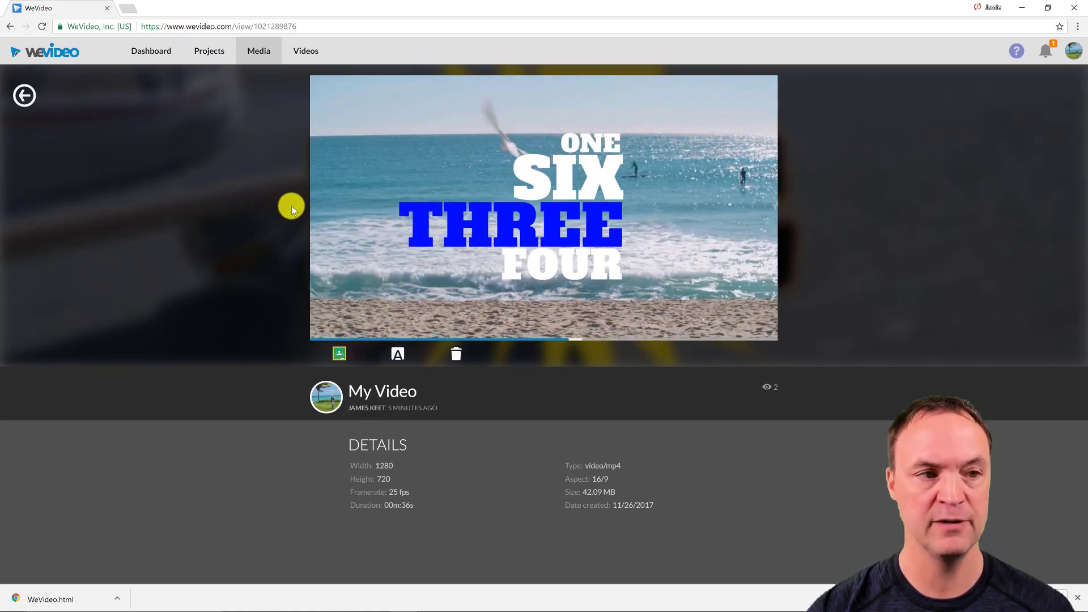
Step: Go to the list of finished videos and select My Video
click(310, 53)
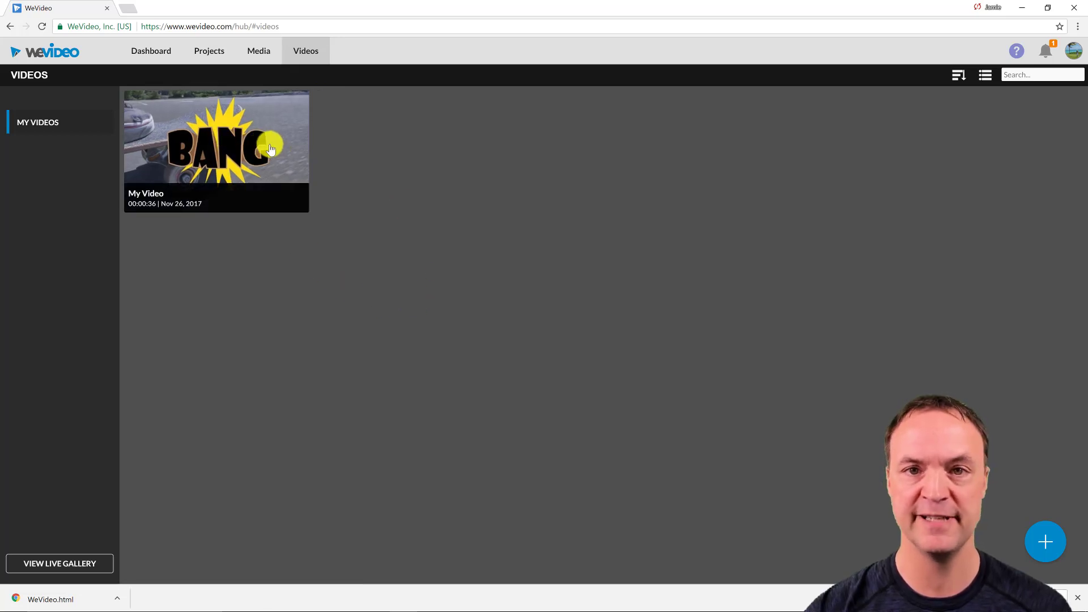
click(262, 154)
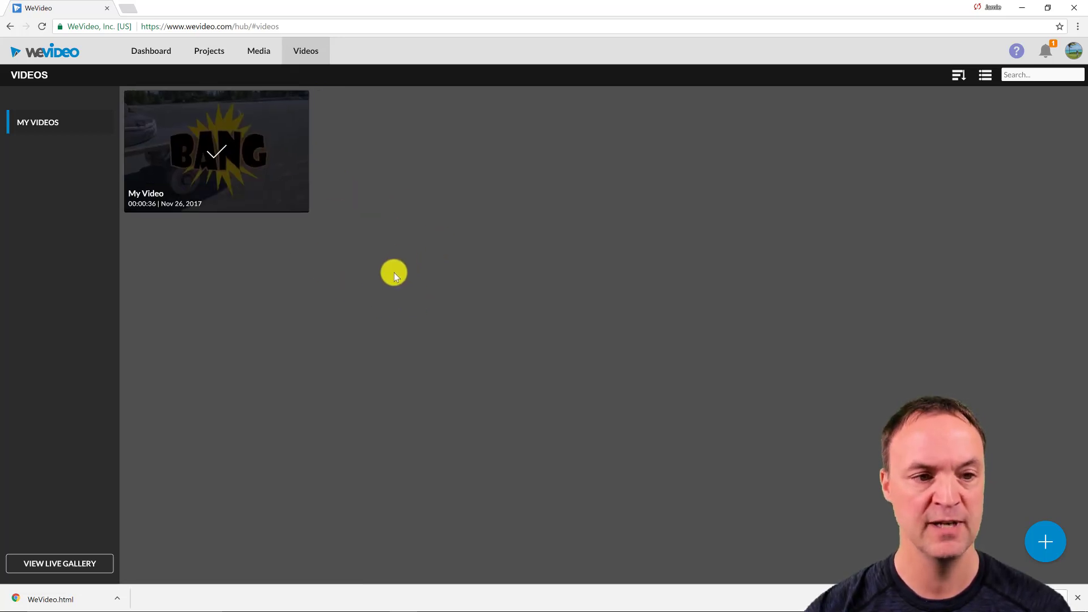